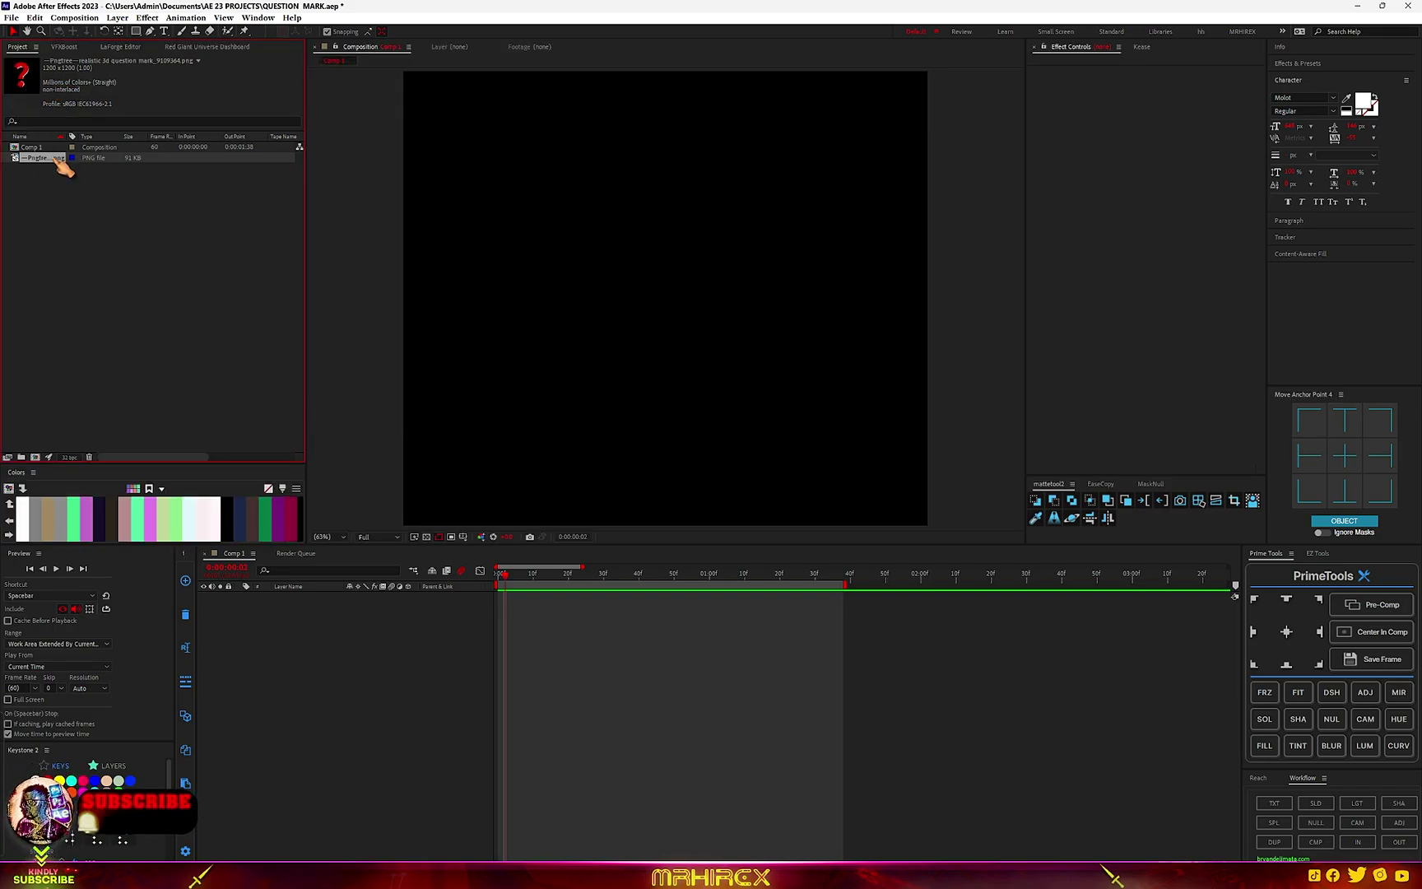
Add the question mark image to Comp 1 and pre-compose it with PrimeTools
drag(344, 697, 347, 698)
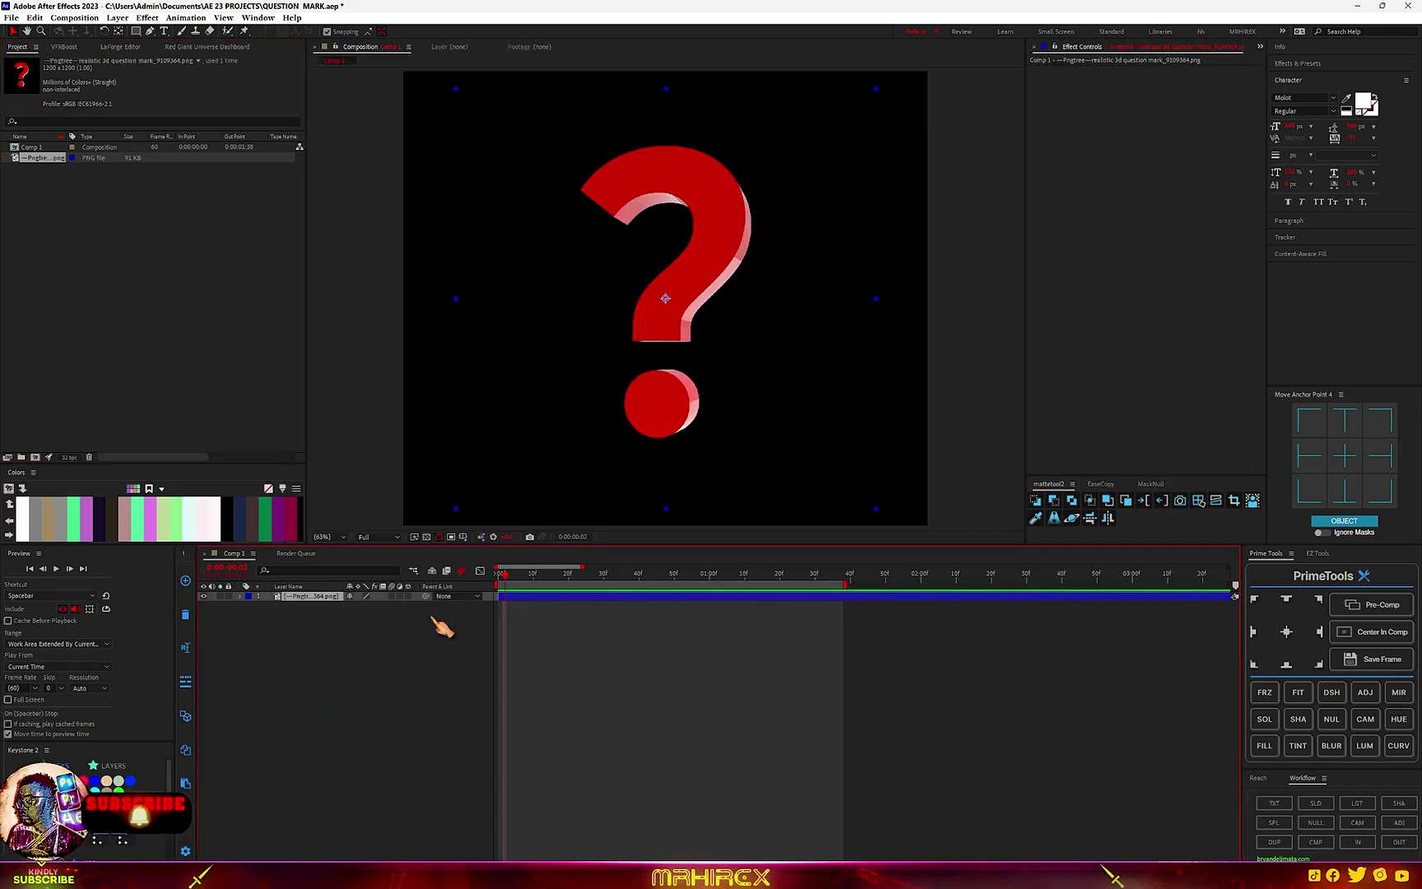
click(1376, 604)
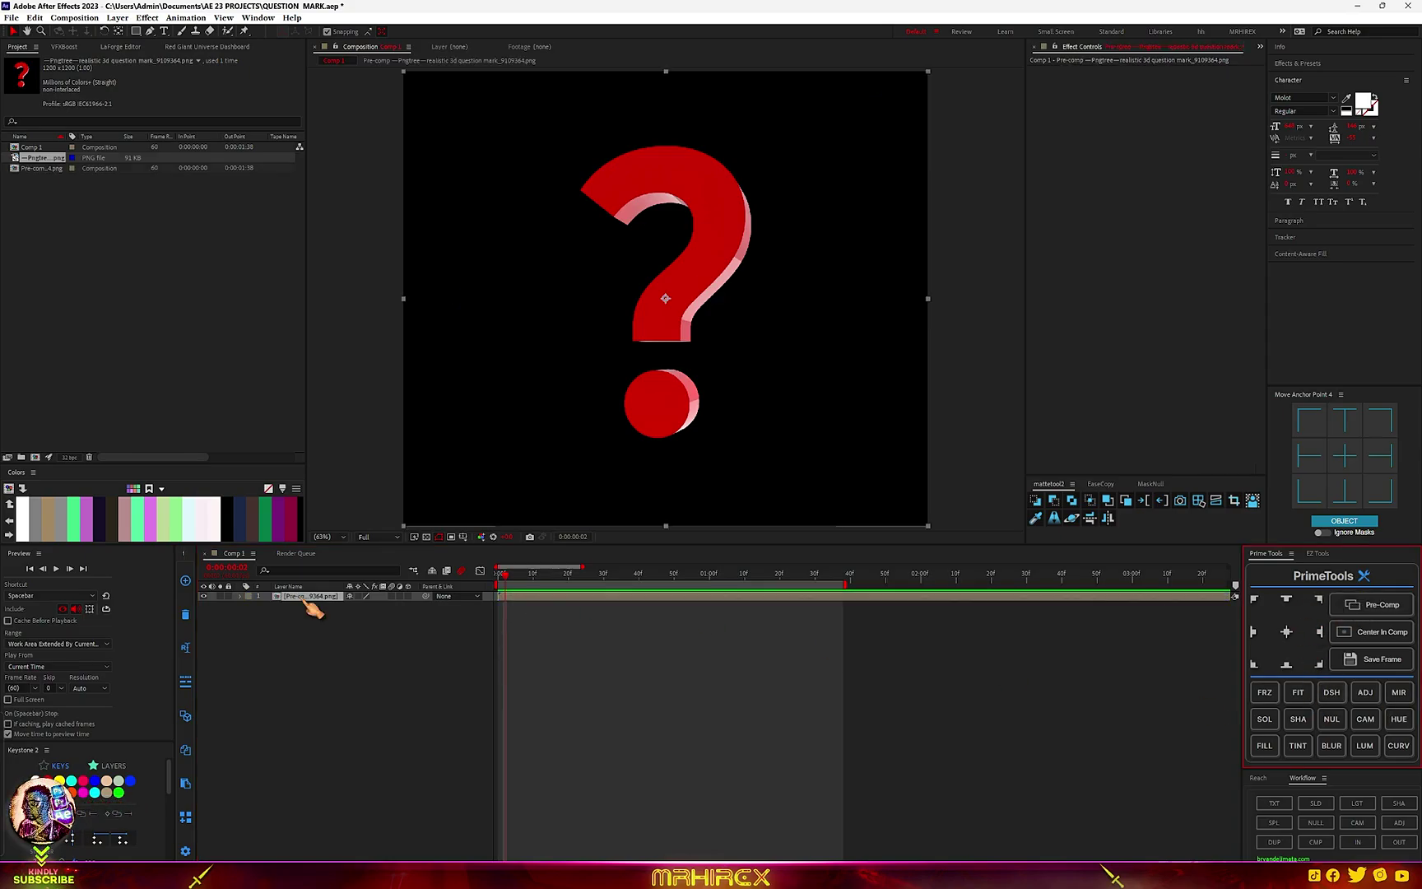
double_click(309, 599)
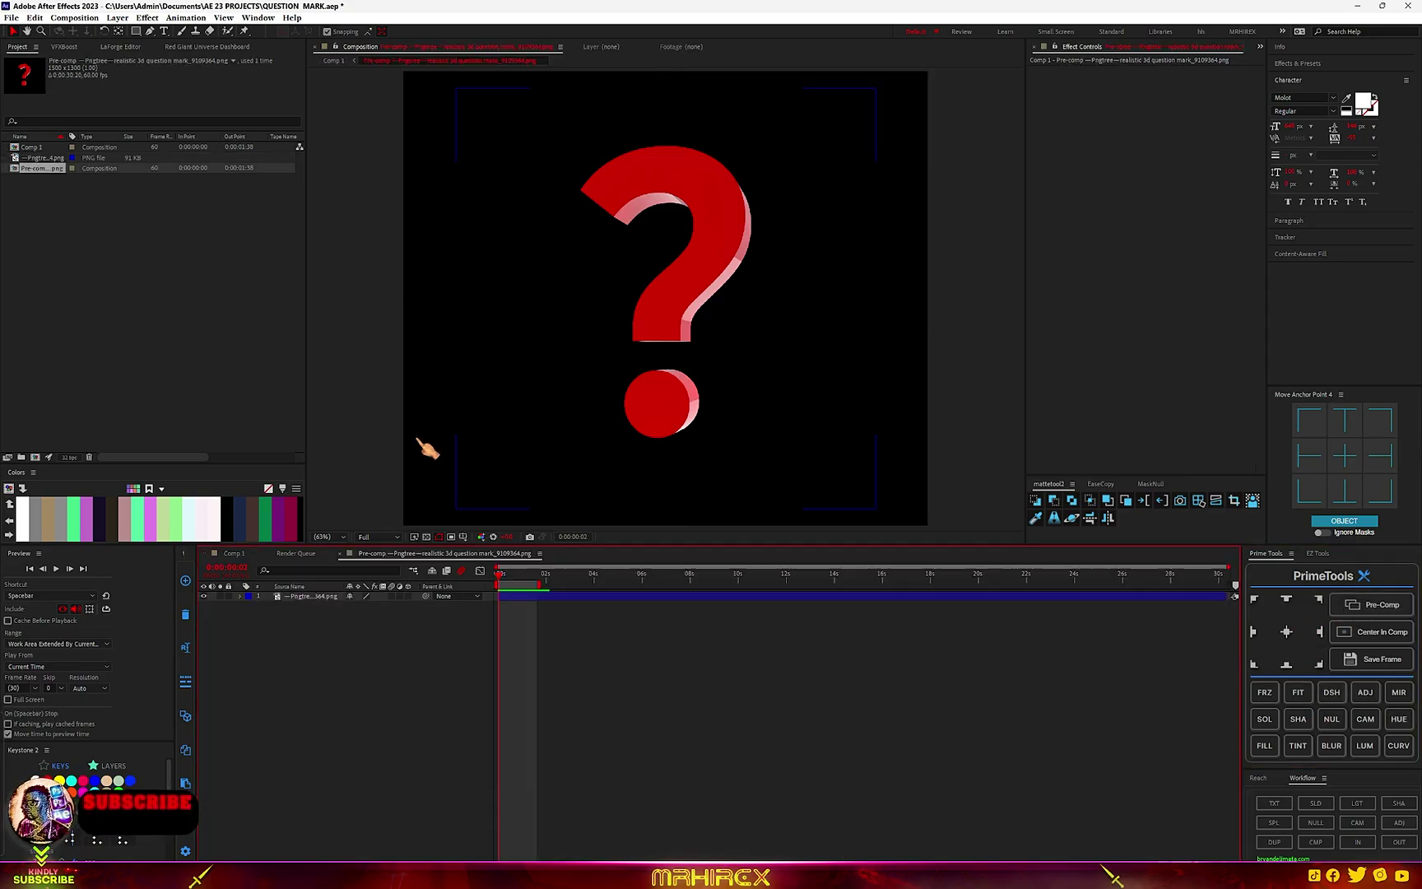
Set the pre-comp's composition size to 500×500
right_click(400, 383)
click(445, 406)
click(627, 370)
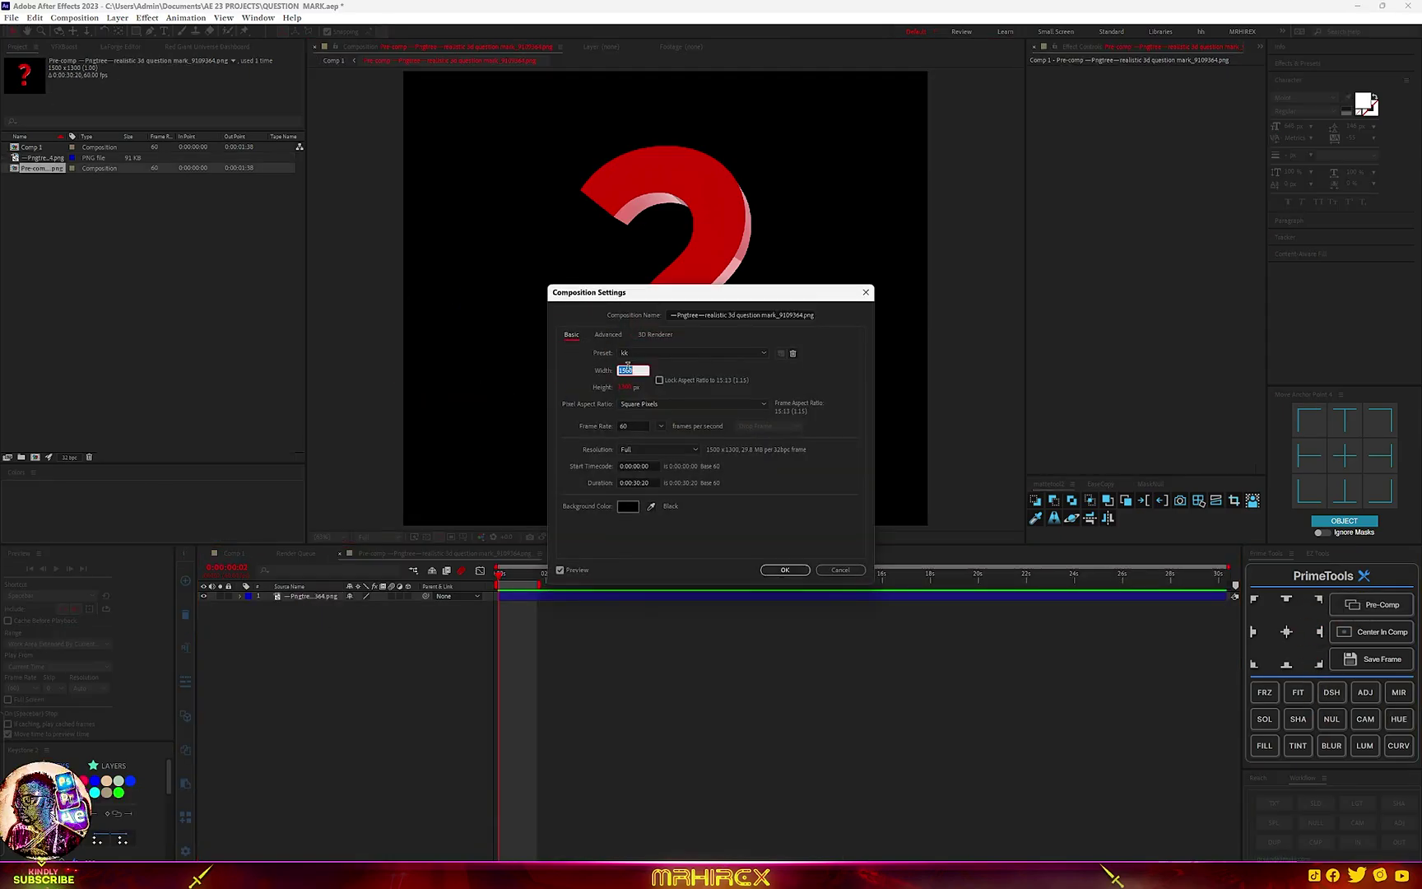
text(500)
click(626, 387)
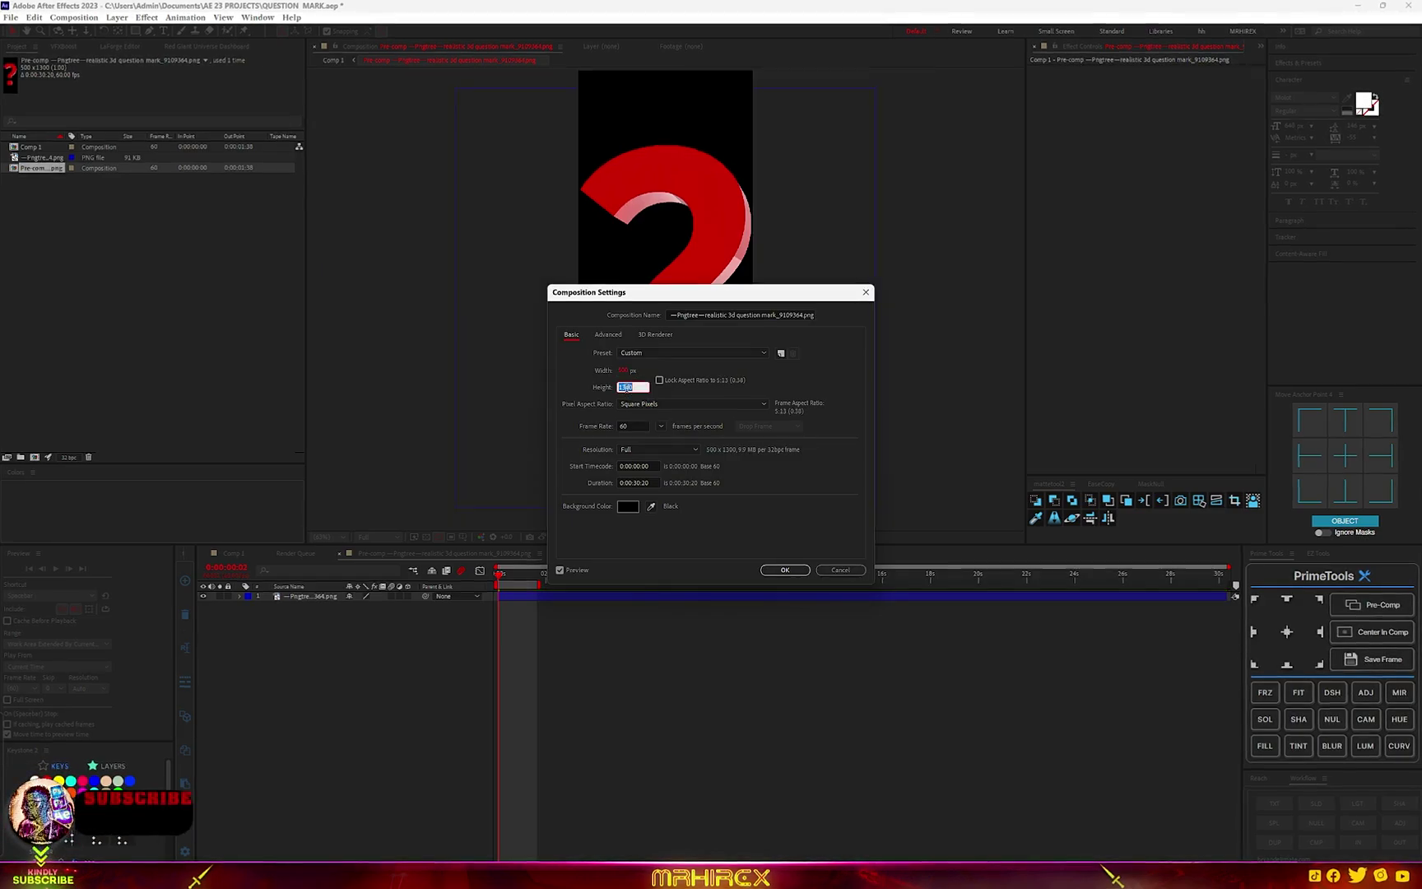
click(786, 570)
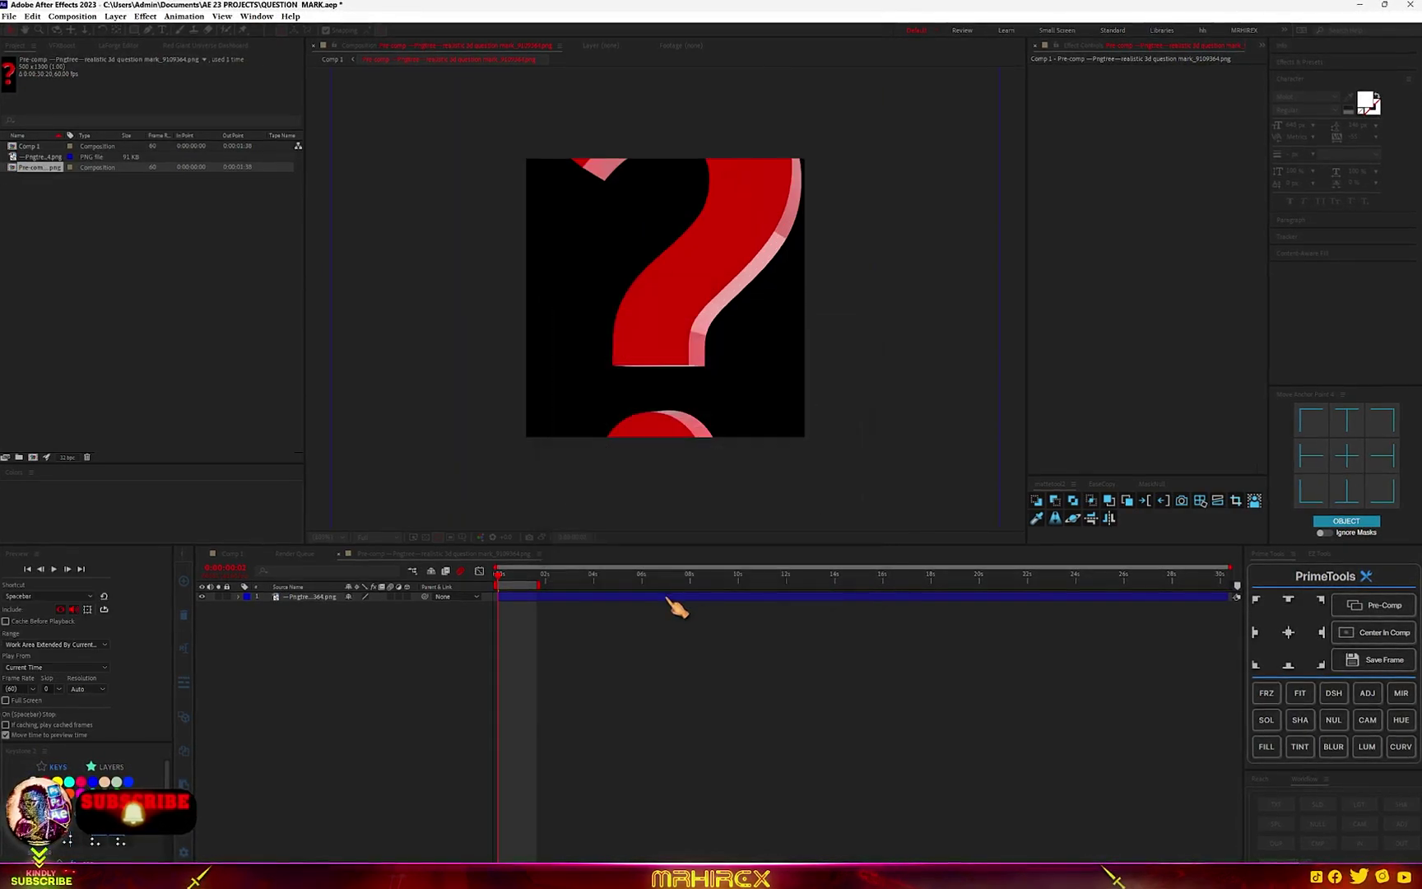
Scale the question mark layer down so it sits fully inside the square frame
click(331, 599)
key(s)
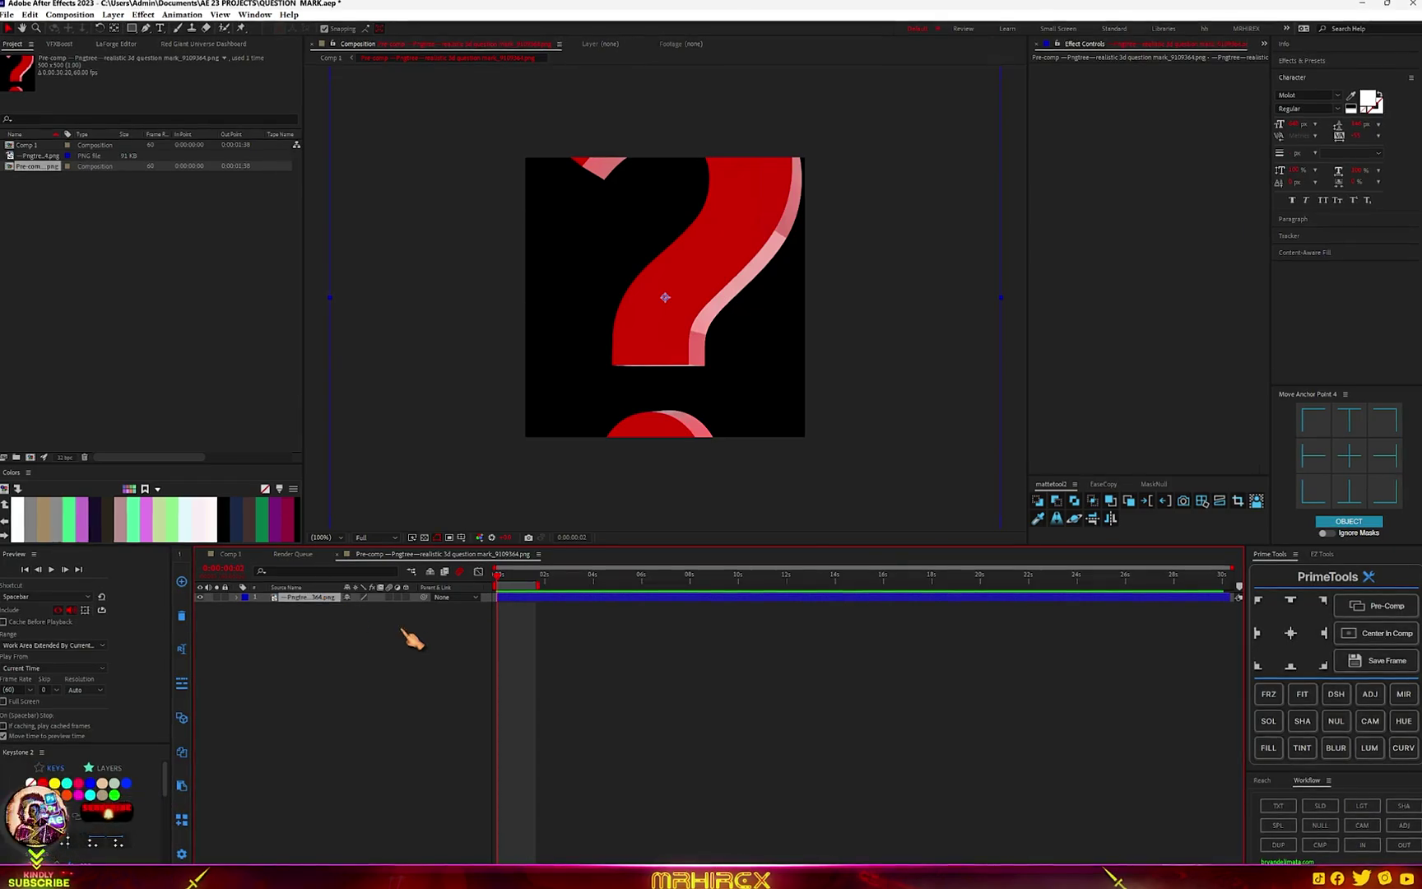
drag(379, 610, 346, 615)
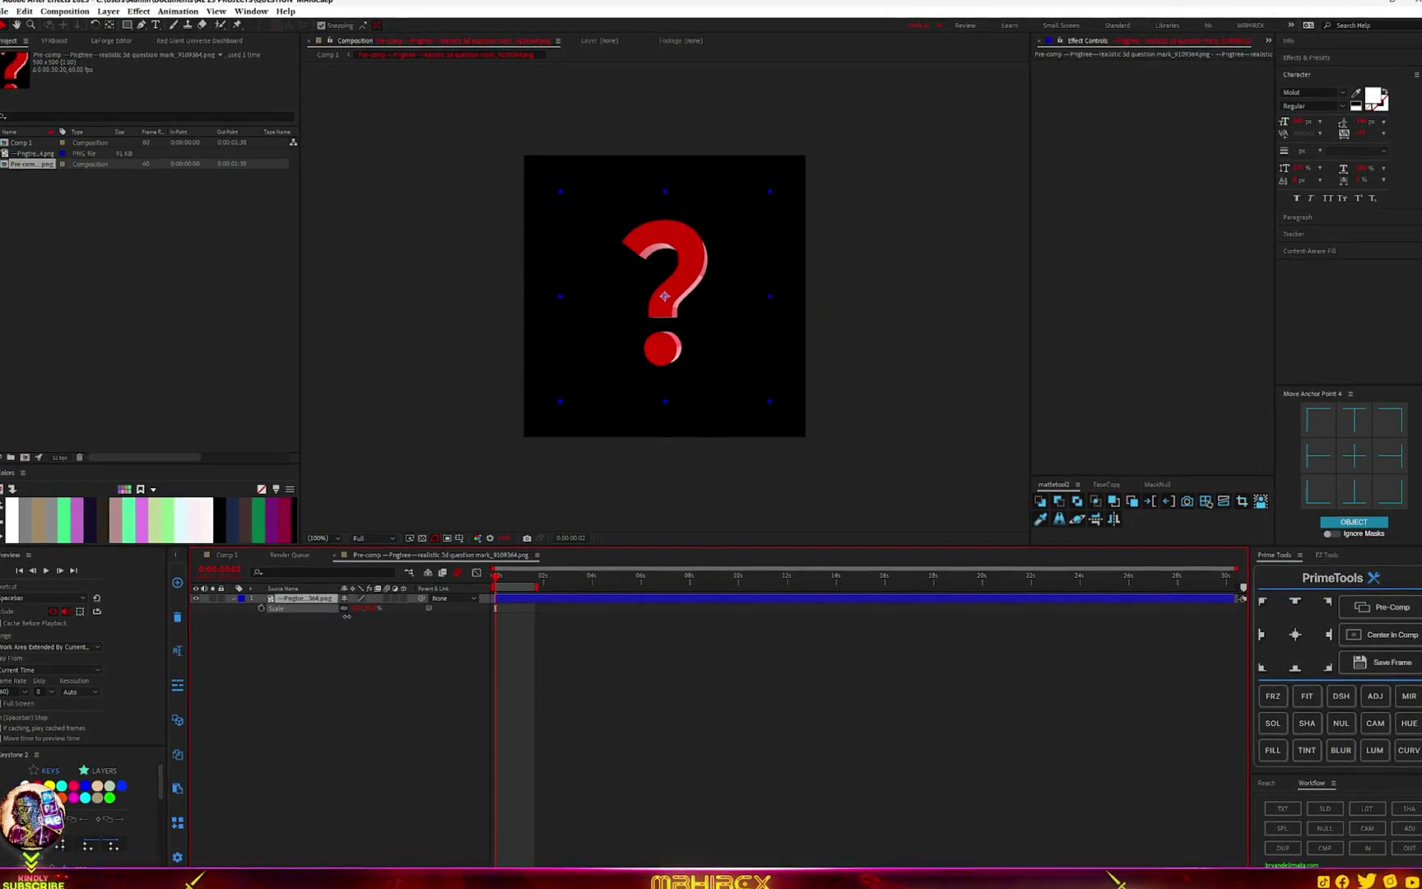
Return to Comp 1 and rename the question mark pre-comp layer to Dark
click(335, 554)
click(215, 557)
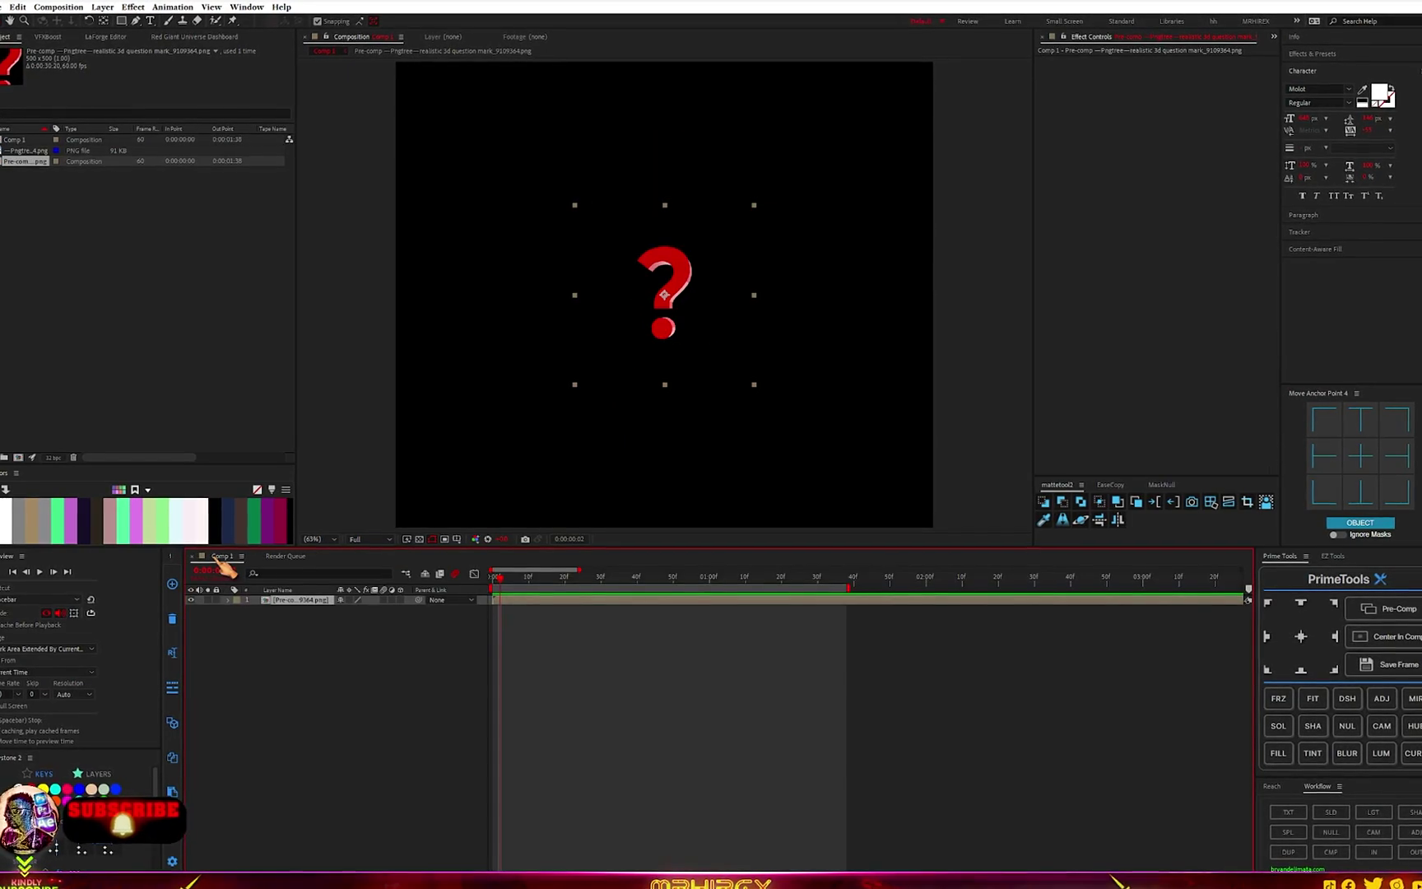
right_click(308, 605)
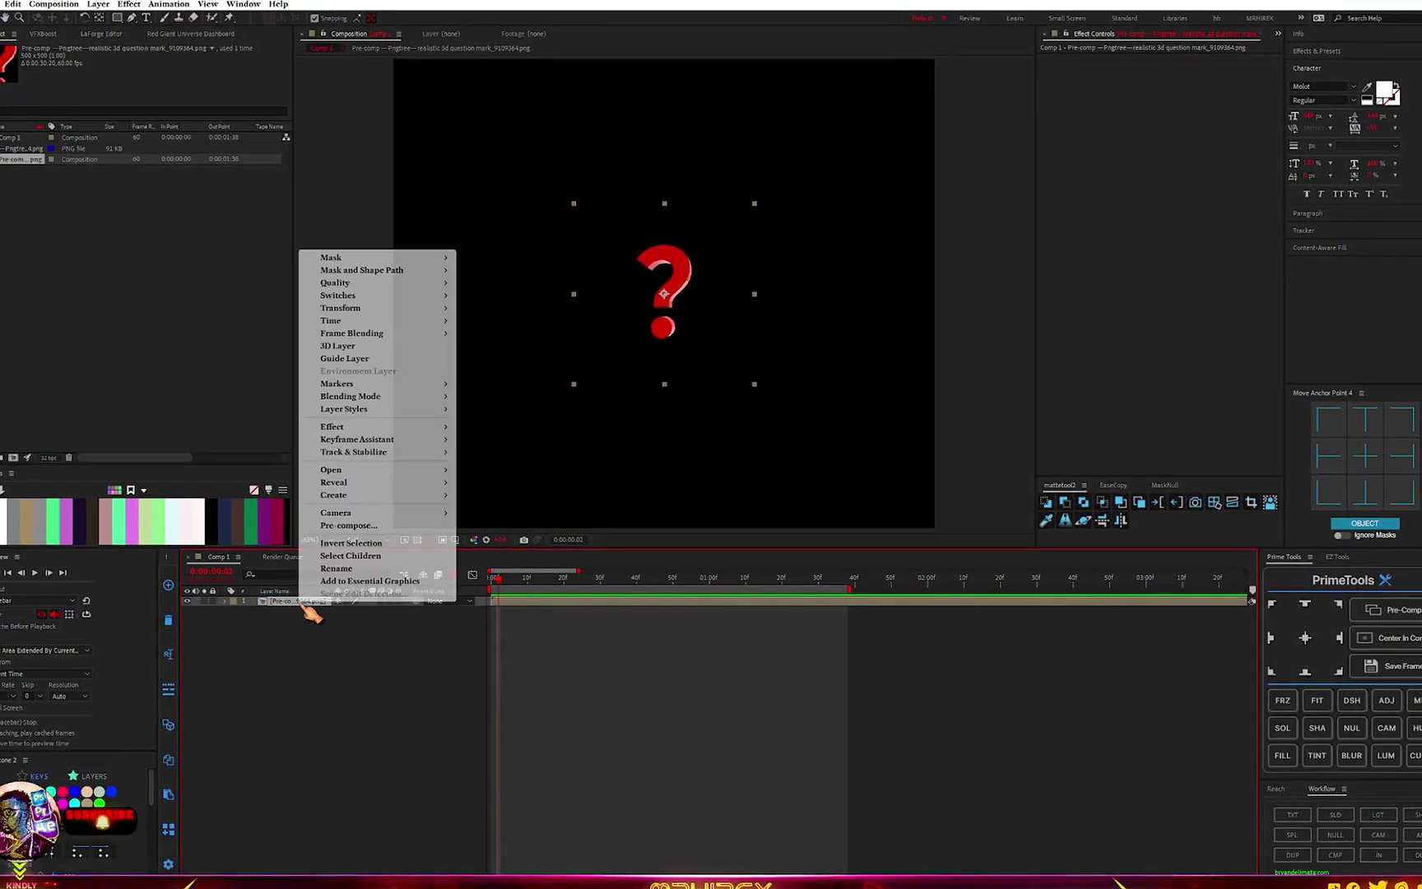
click(337, 567)
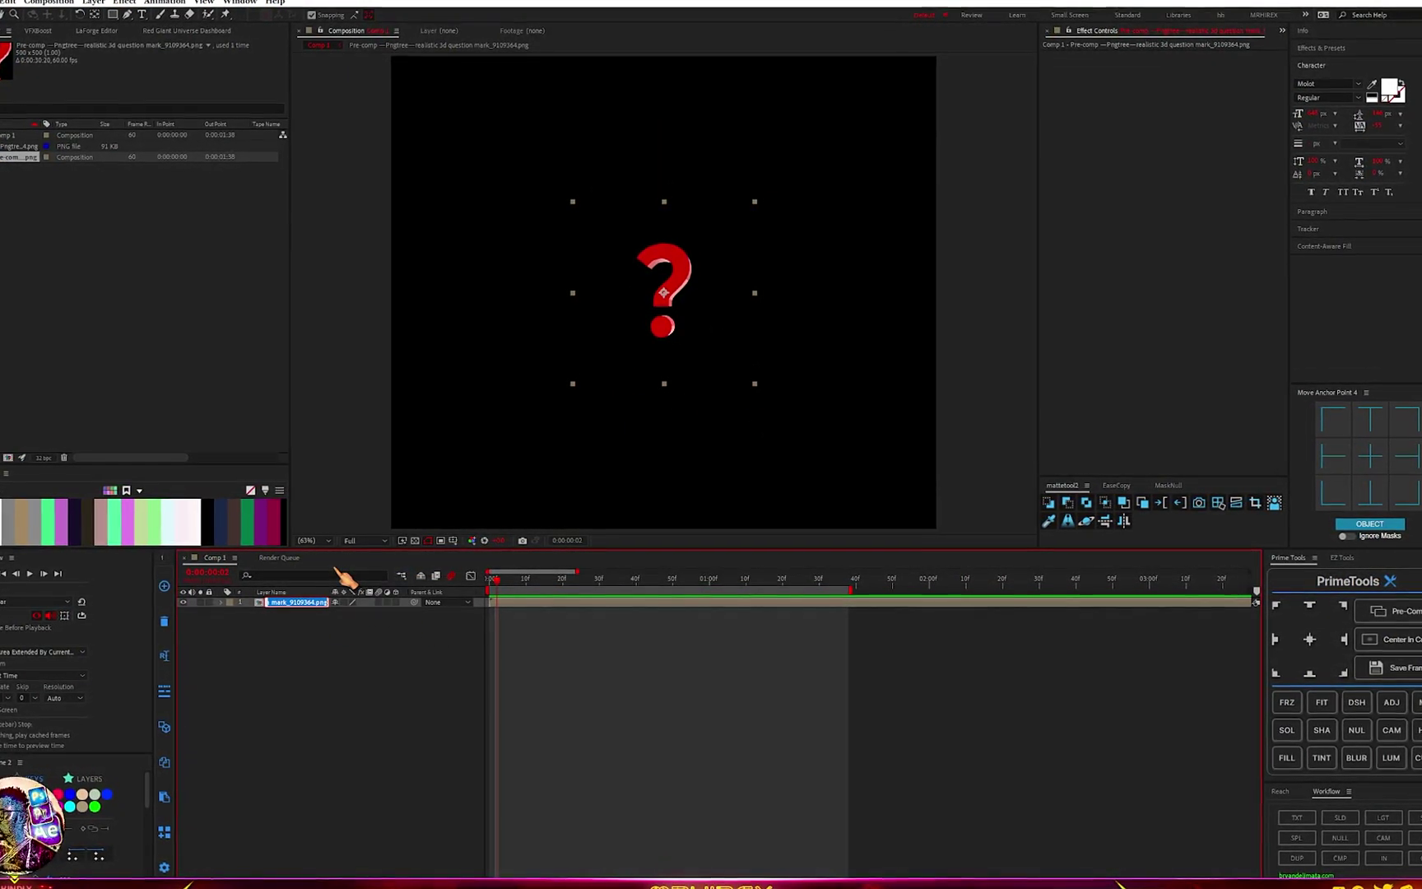
text(Dark)
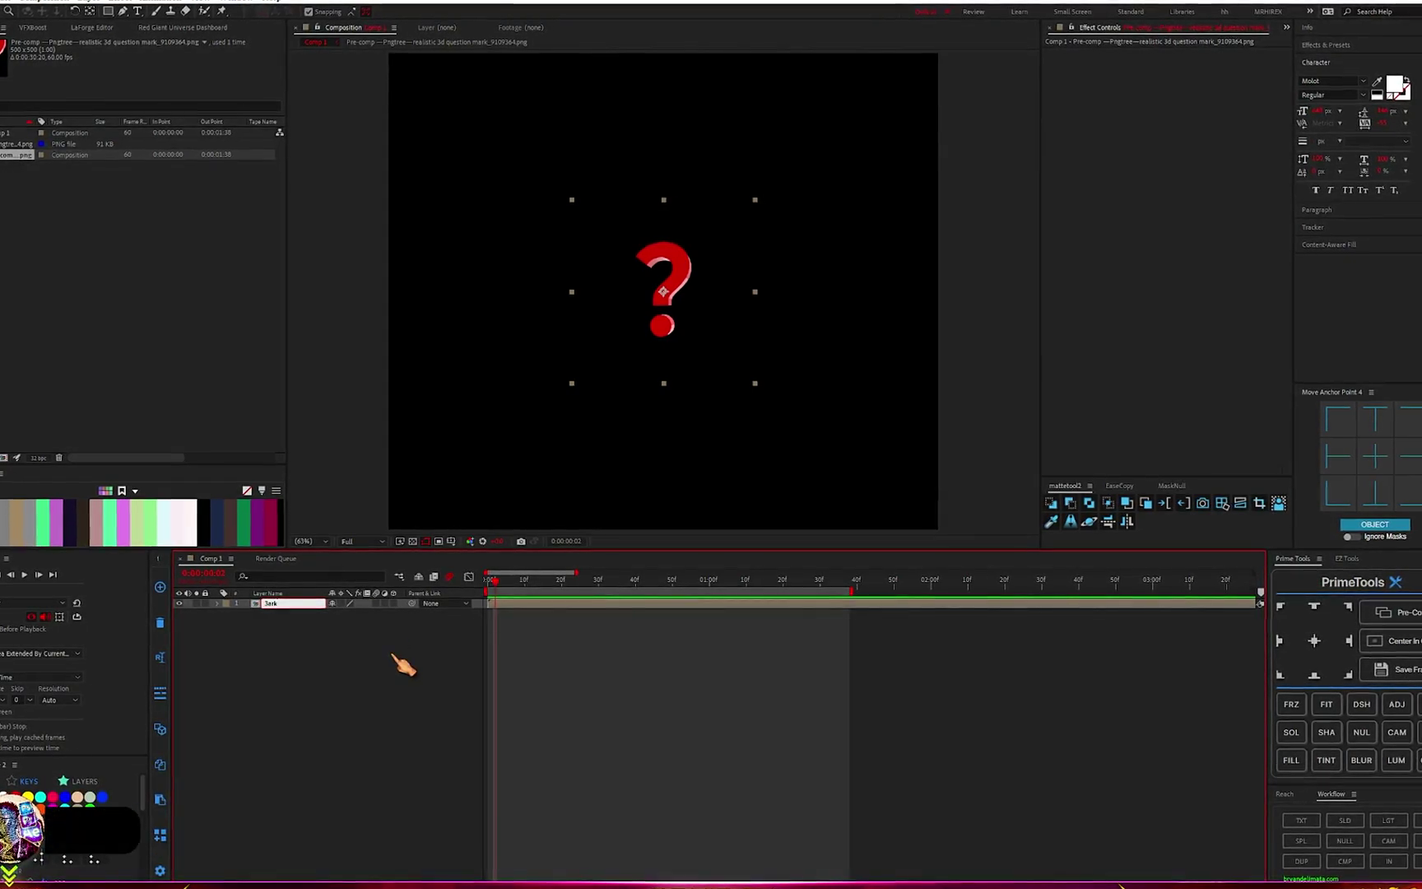
key(Return)
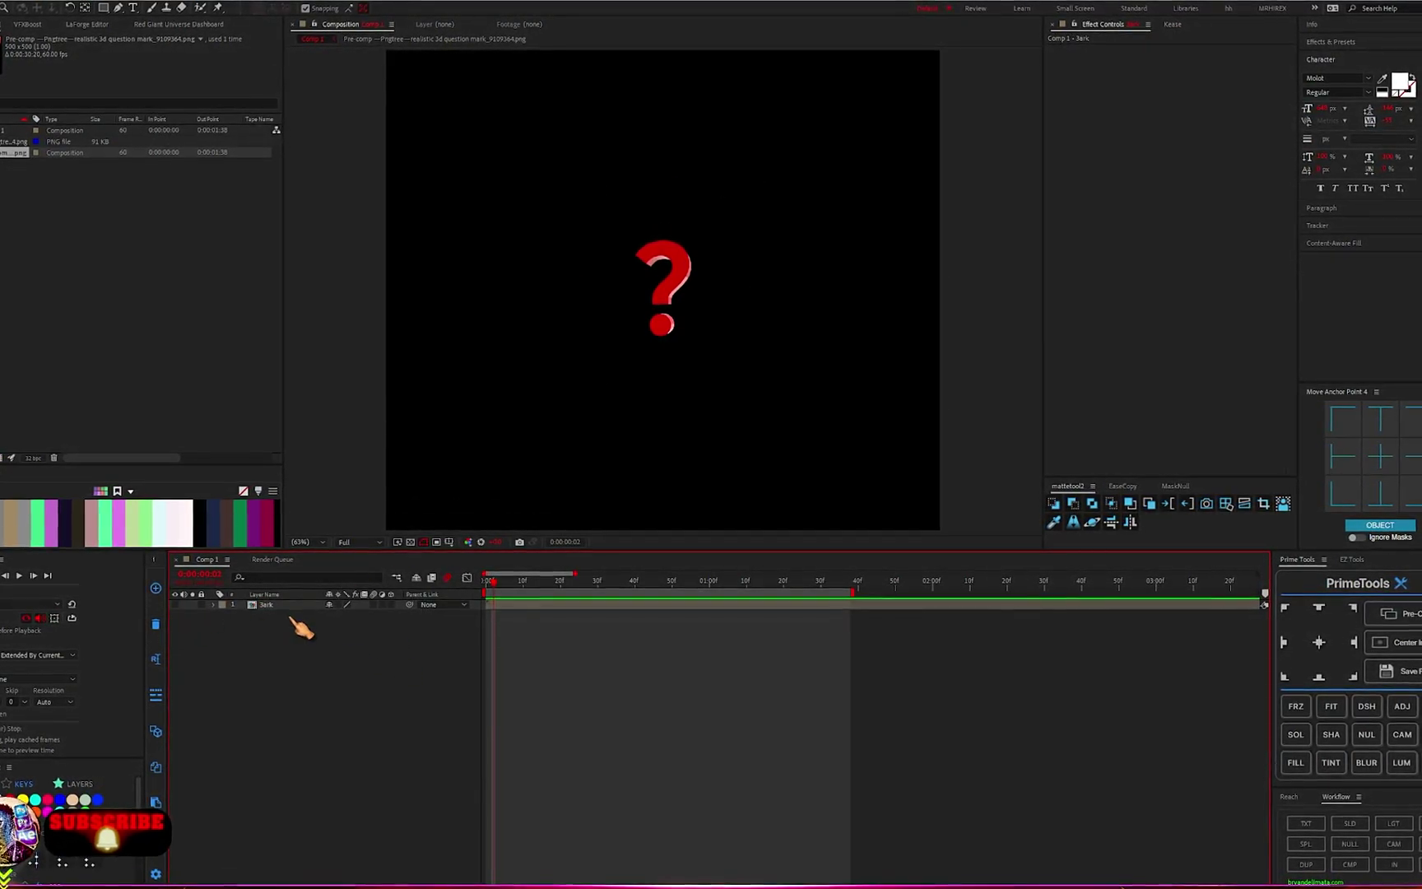
Add a new solid layer named trapcode above the Dark layer
right_click(271, 682)
mouse_move(312, 689)
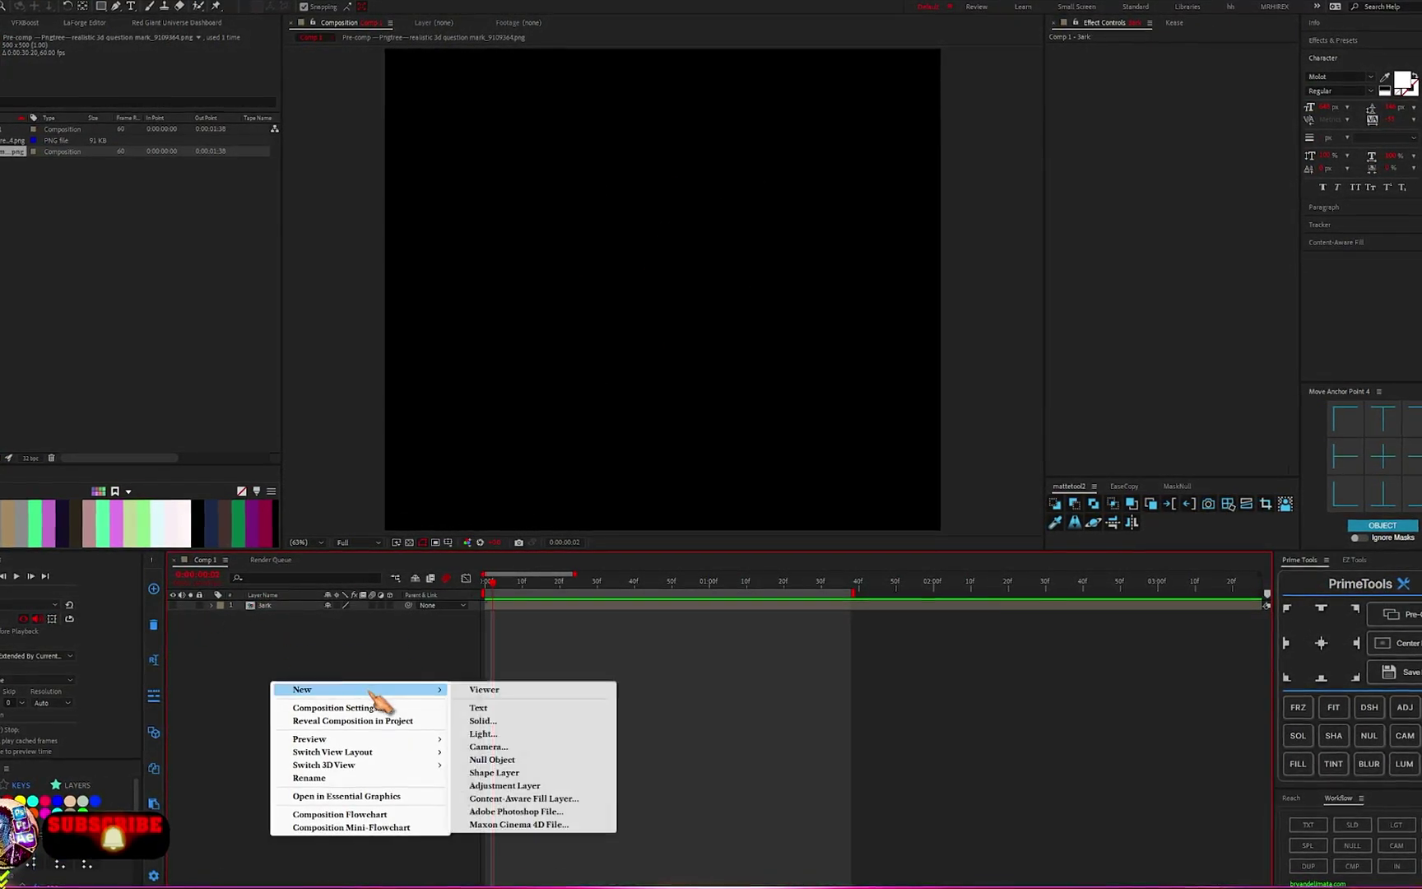
click(480, 722)
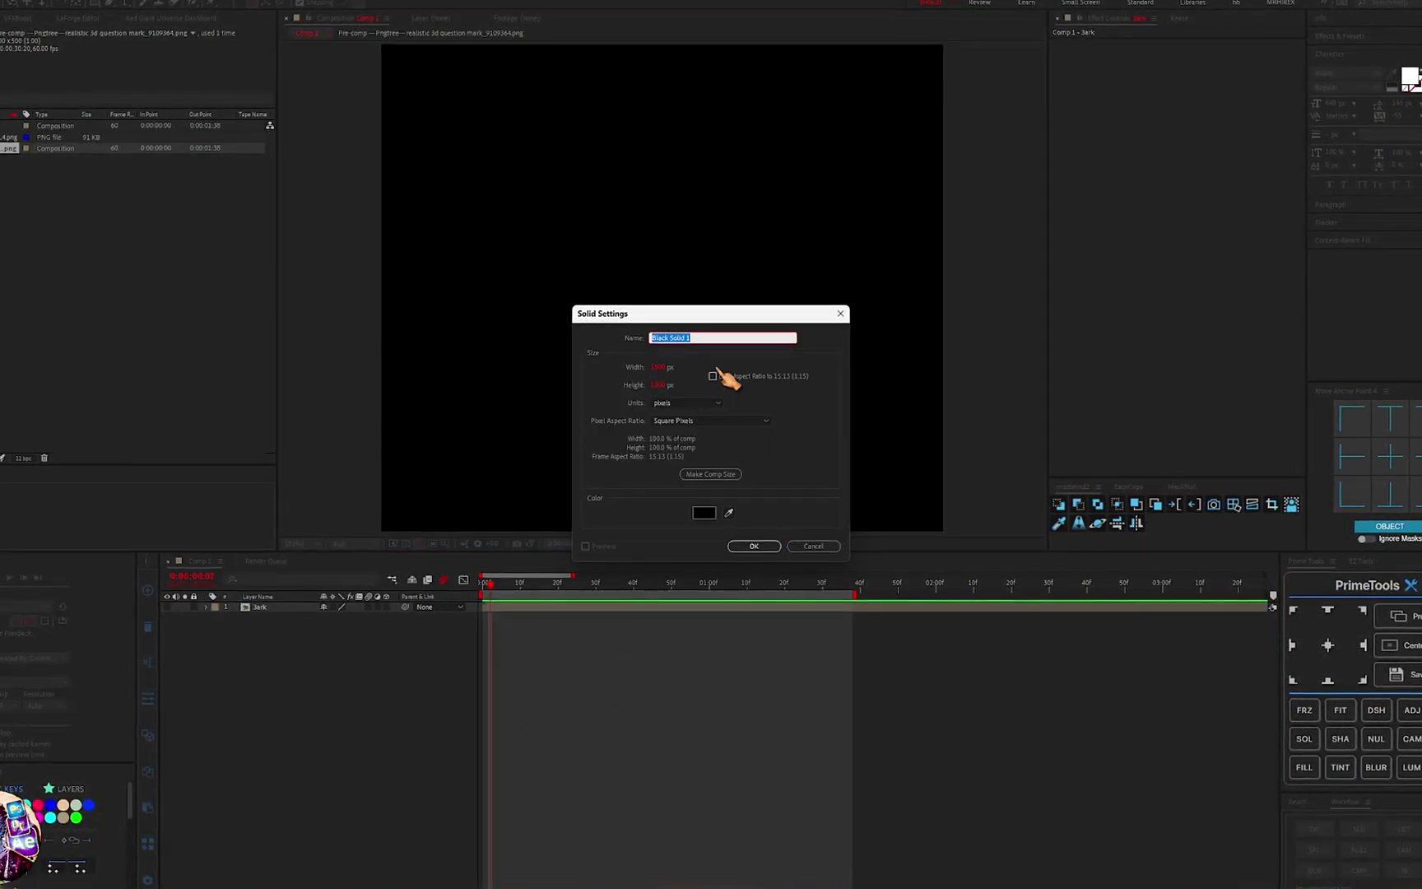
text(trapcode)
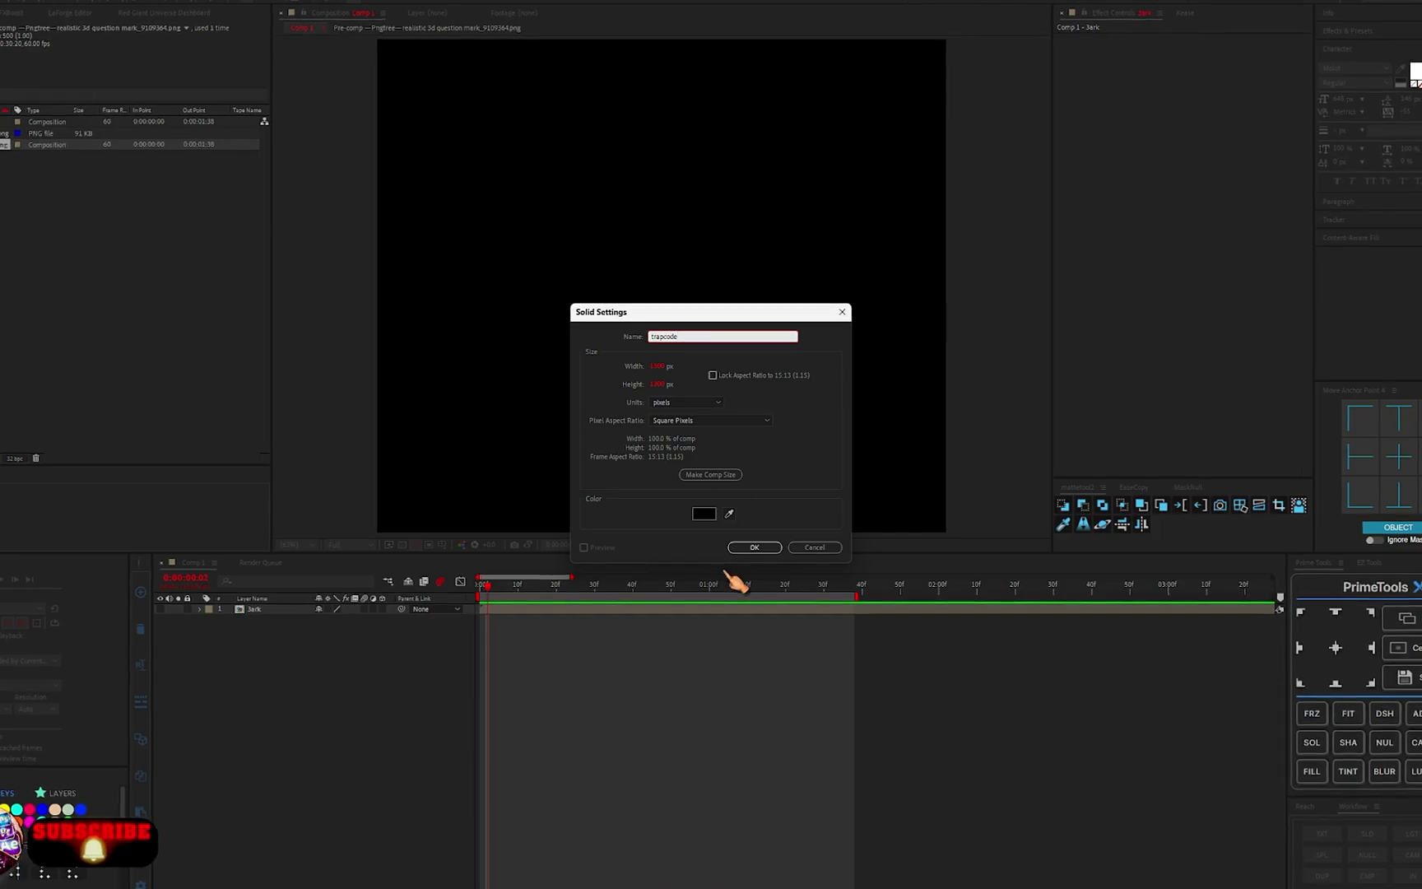
click(754, 547)
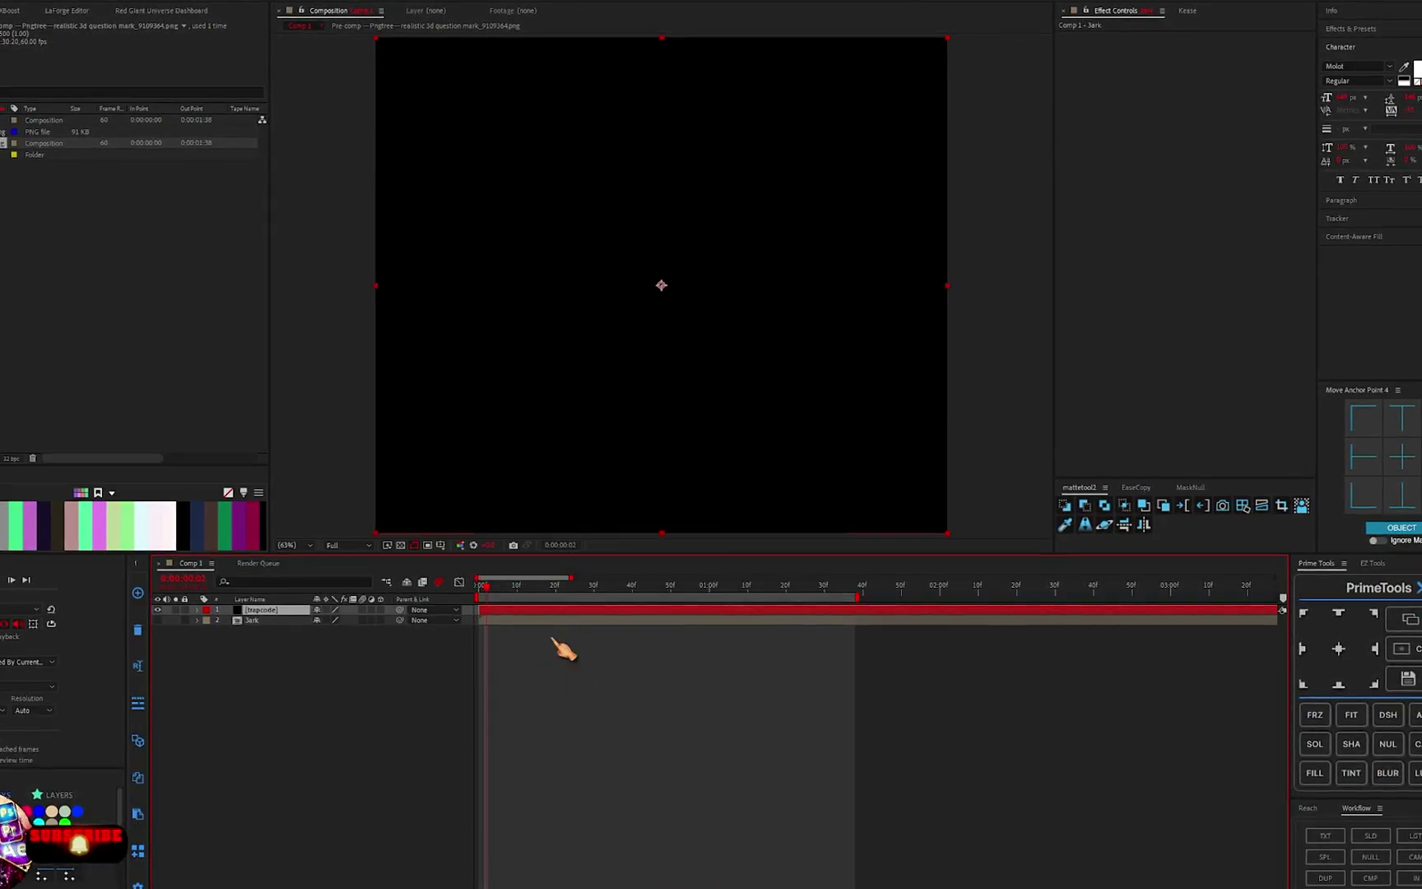
Search 'trap' in the effect console and apply Trapcode Particular to the trapcode solid
key(ctrl+space)
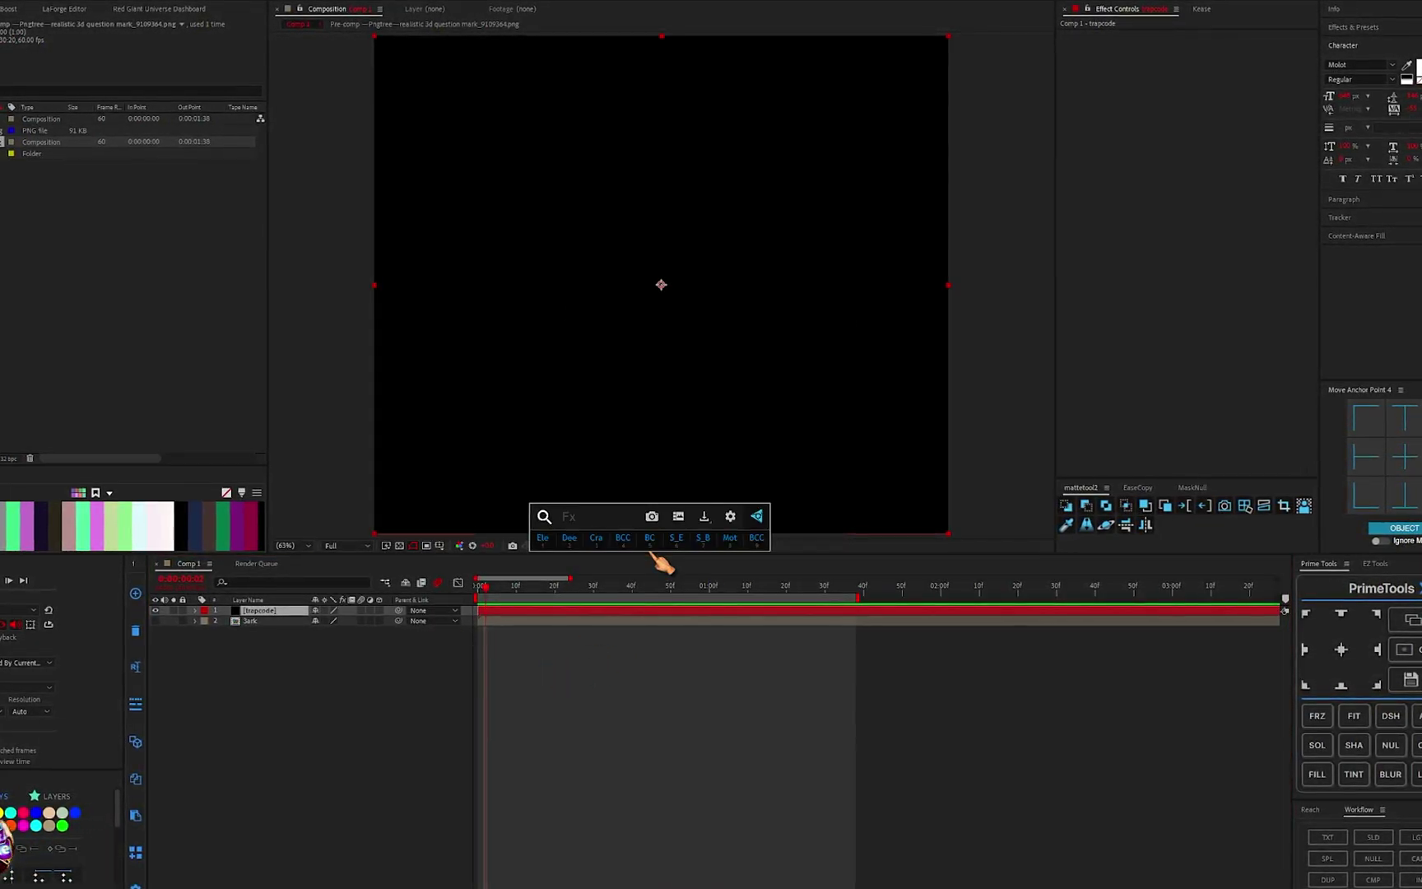
text(tr)
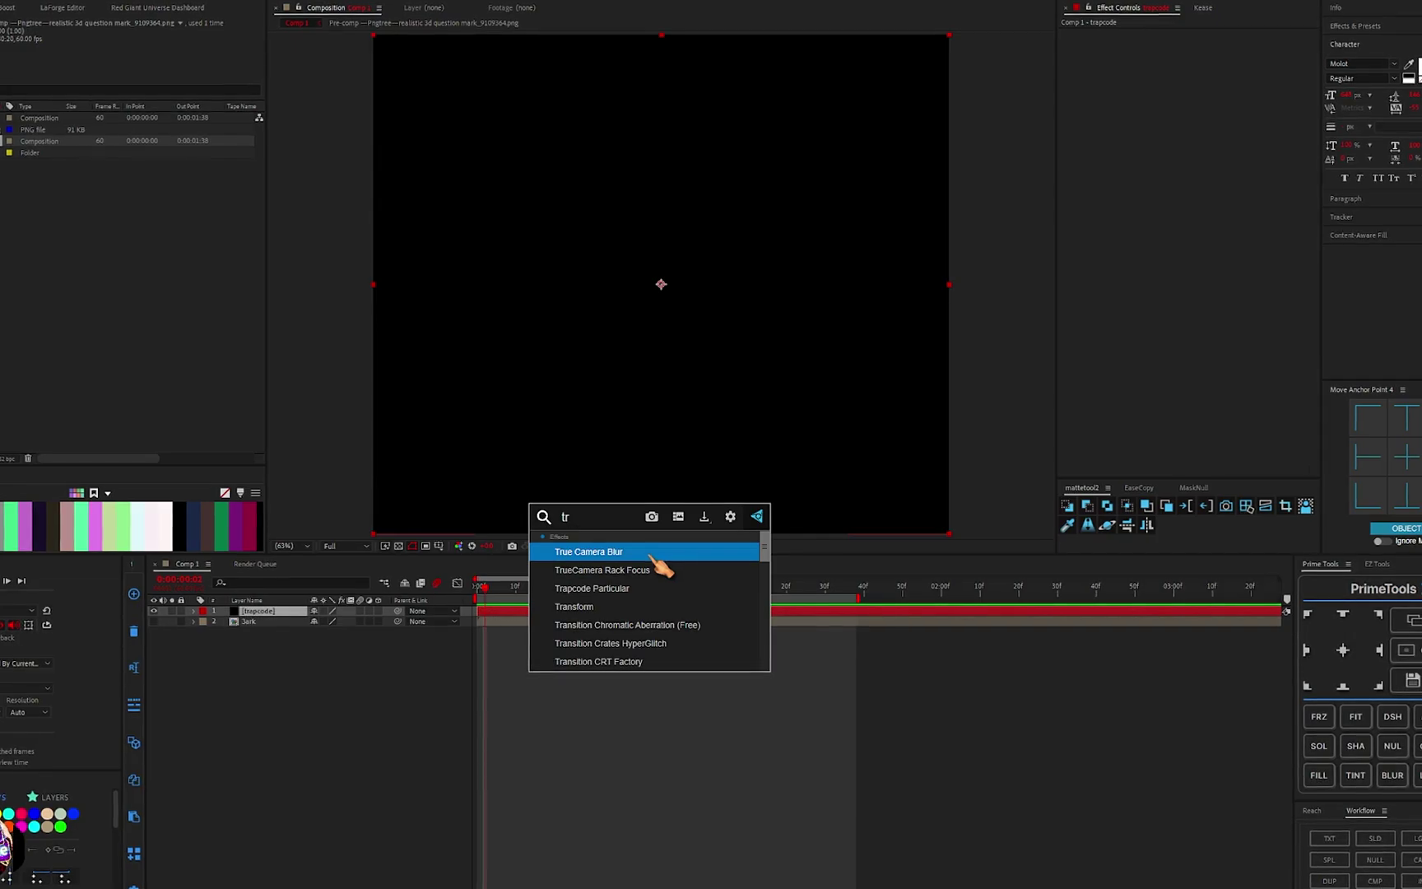
text(ap)
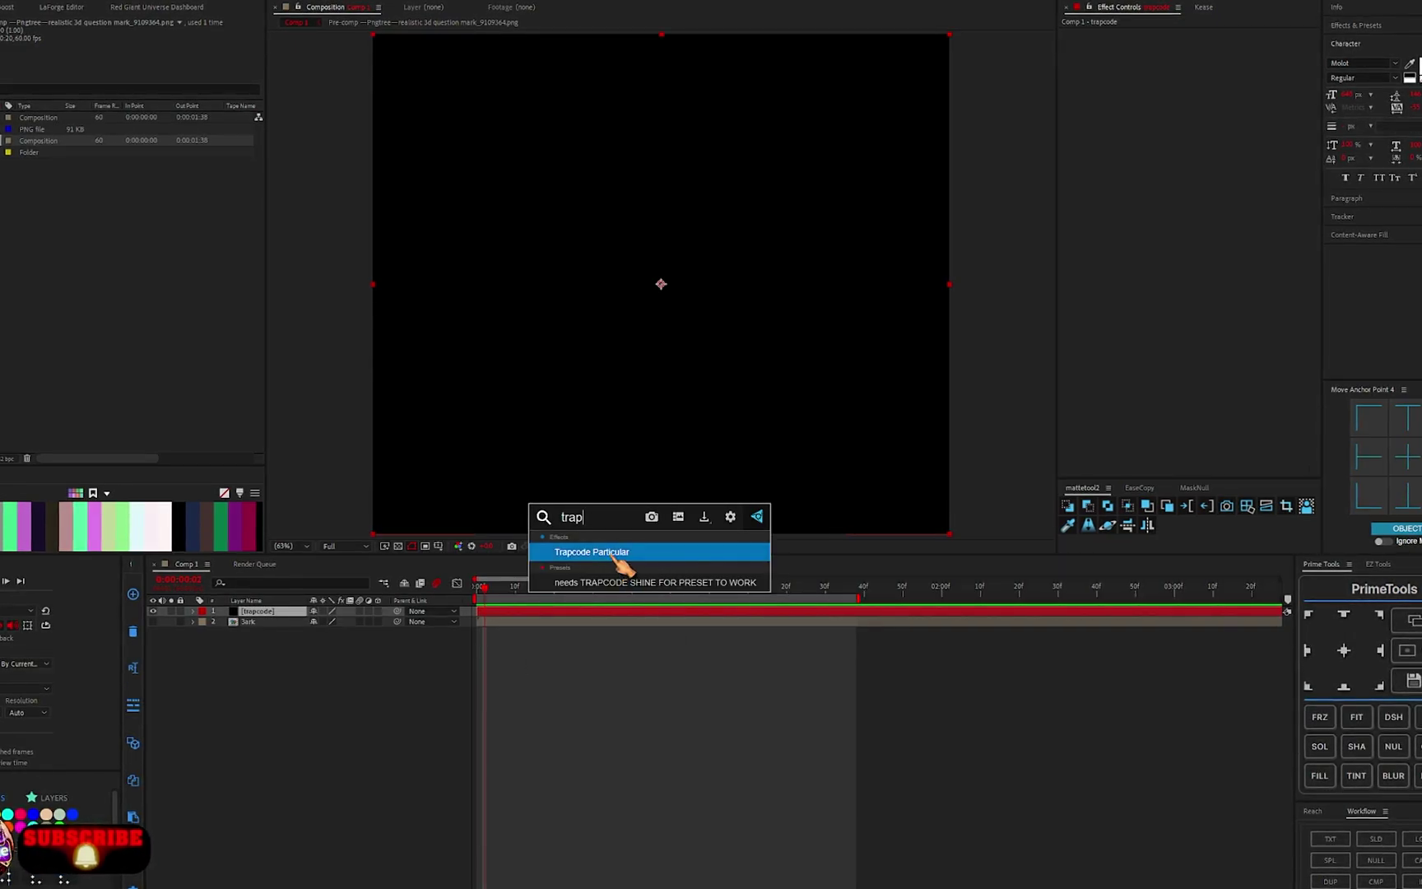
click(610, 551)
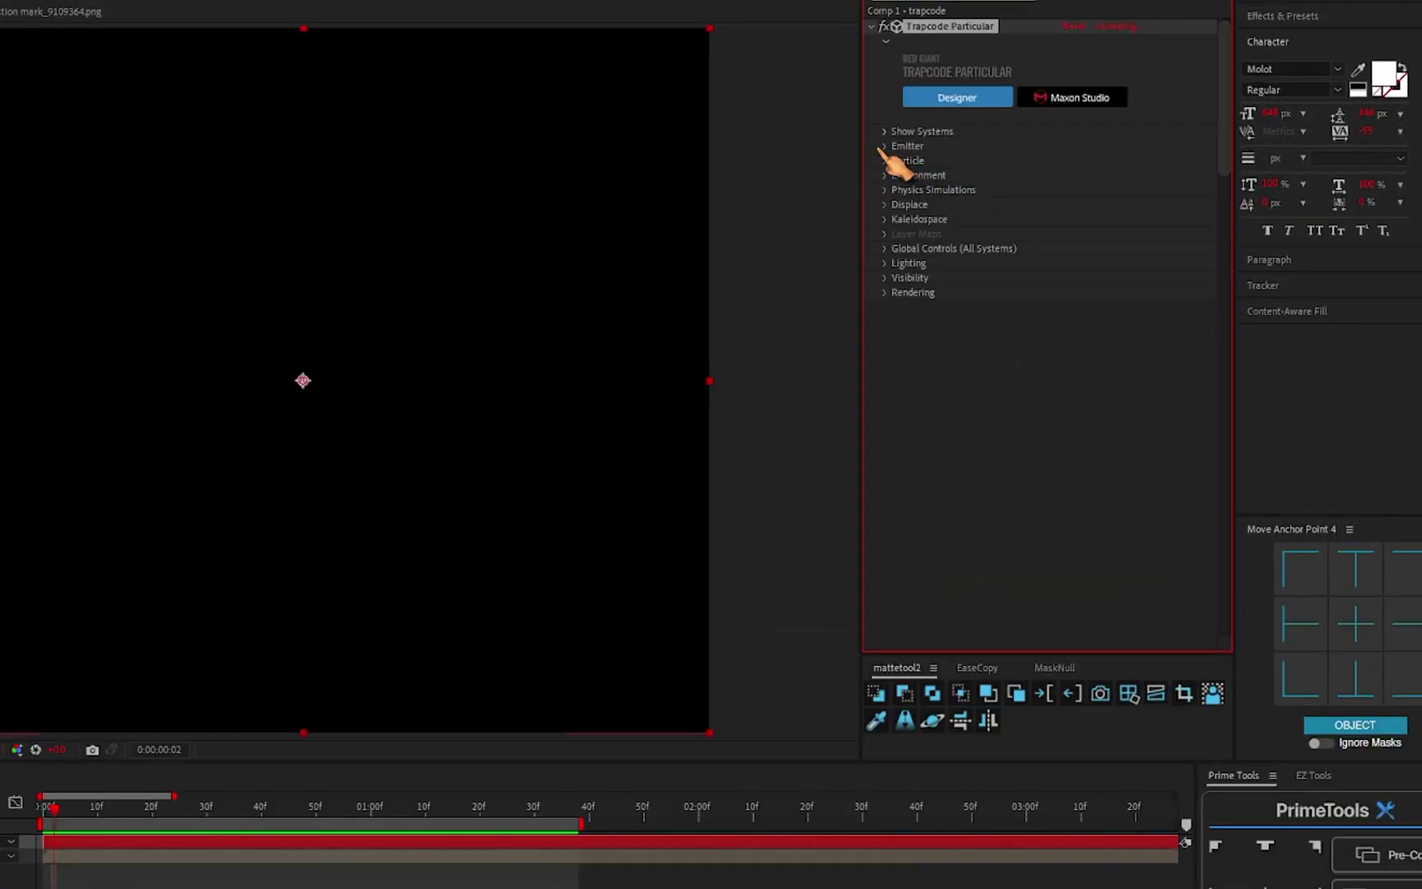
Set Particular's Emitter Type to Box
click(883, 146)
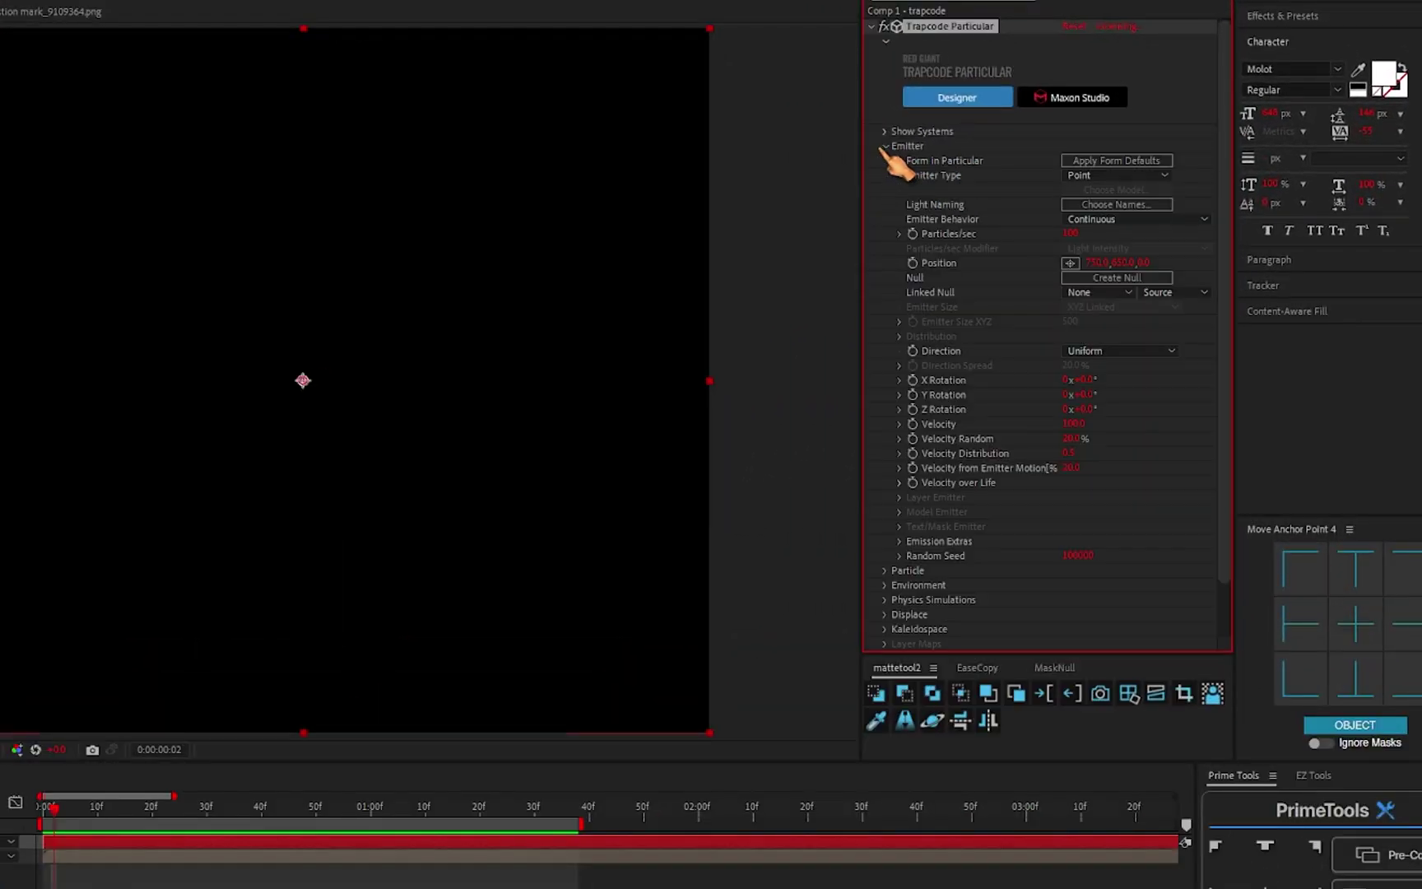
click(1095, 176)
click(1132, 213)
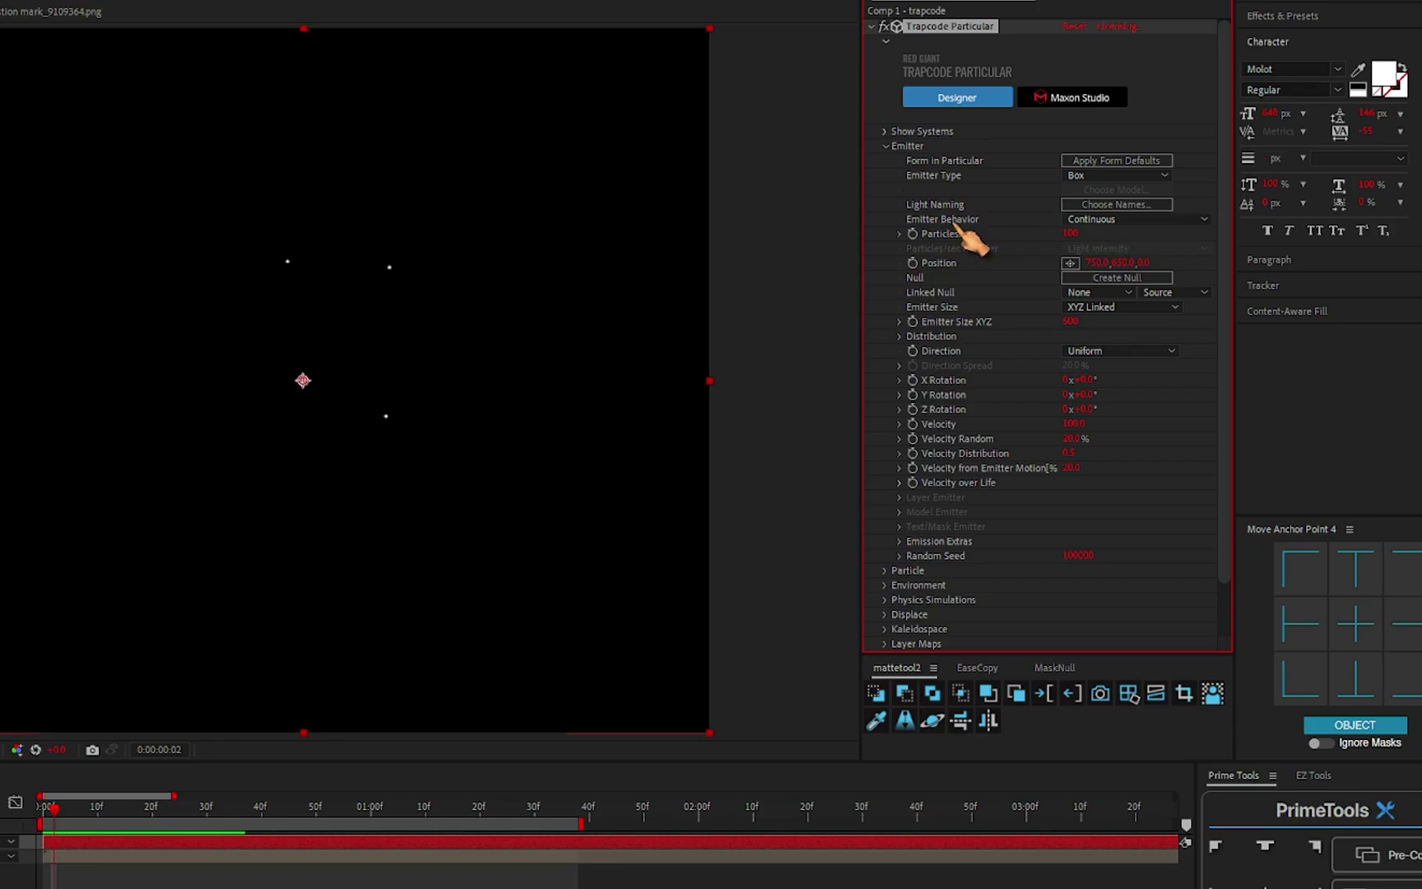
Set Emitter Behavior to Classic Form and dismiss the tip
click(1091, 219)
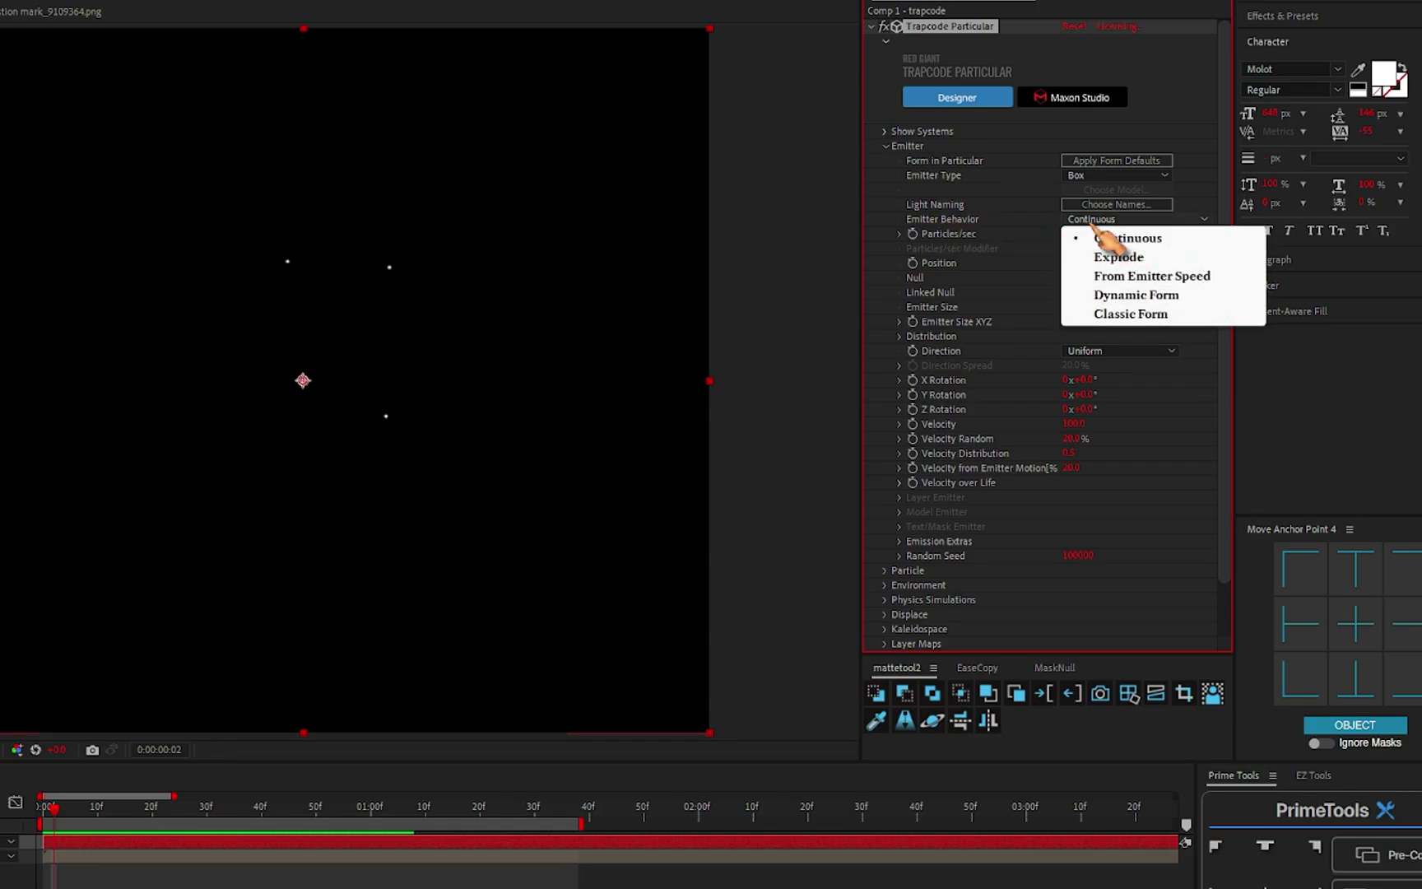
click(961, 234)
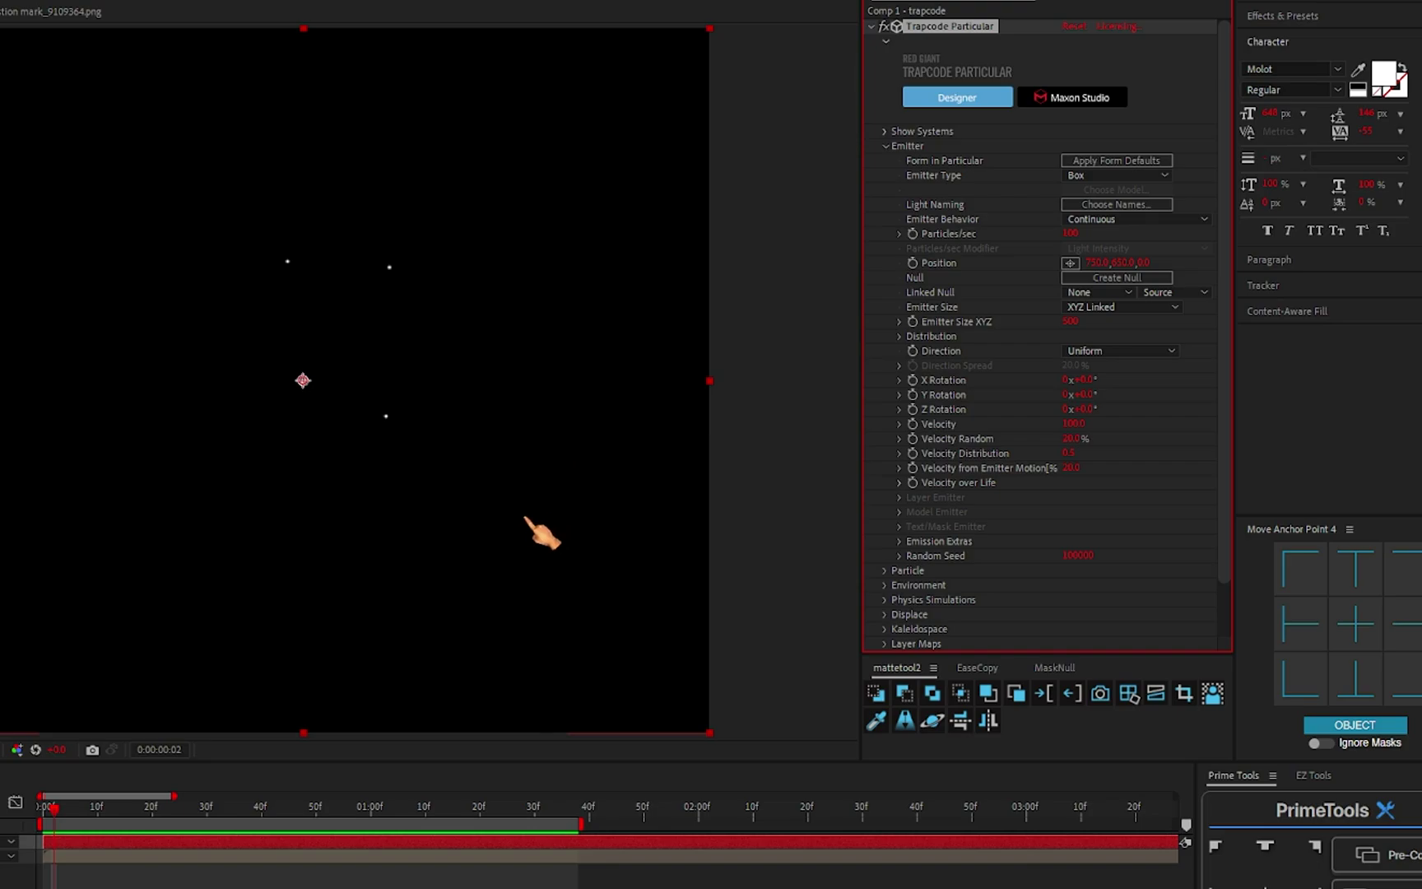
click(1111, 220)
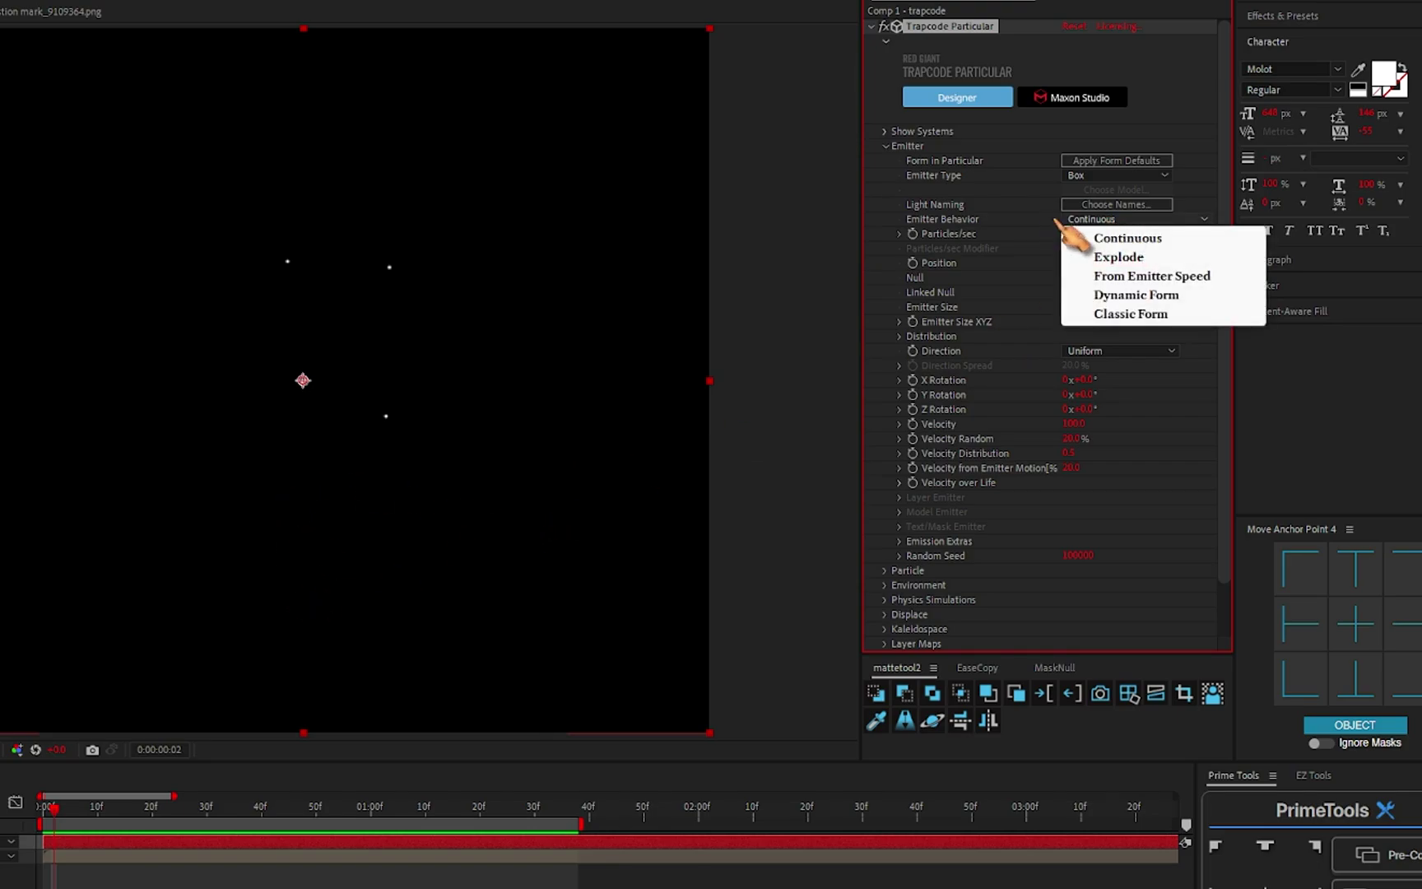
click(1121, 314)
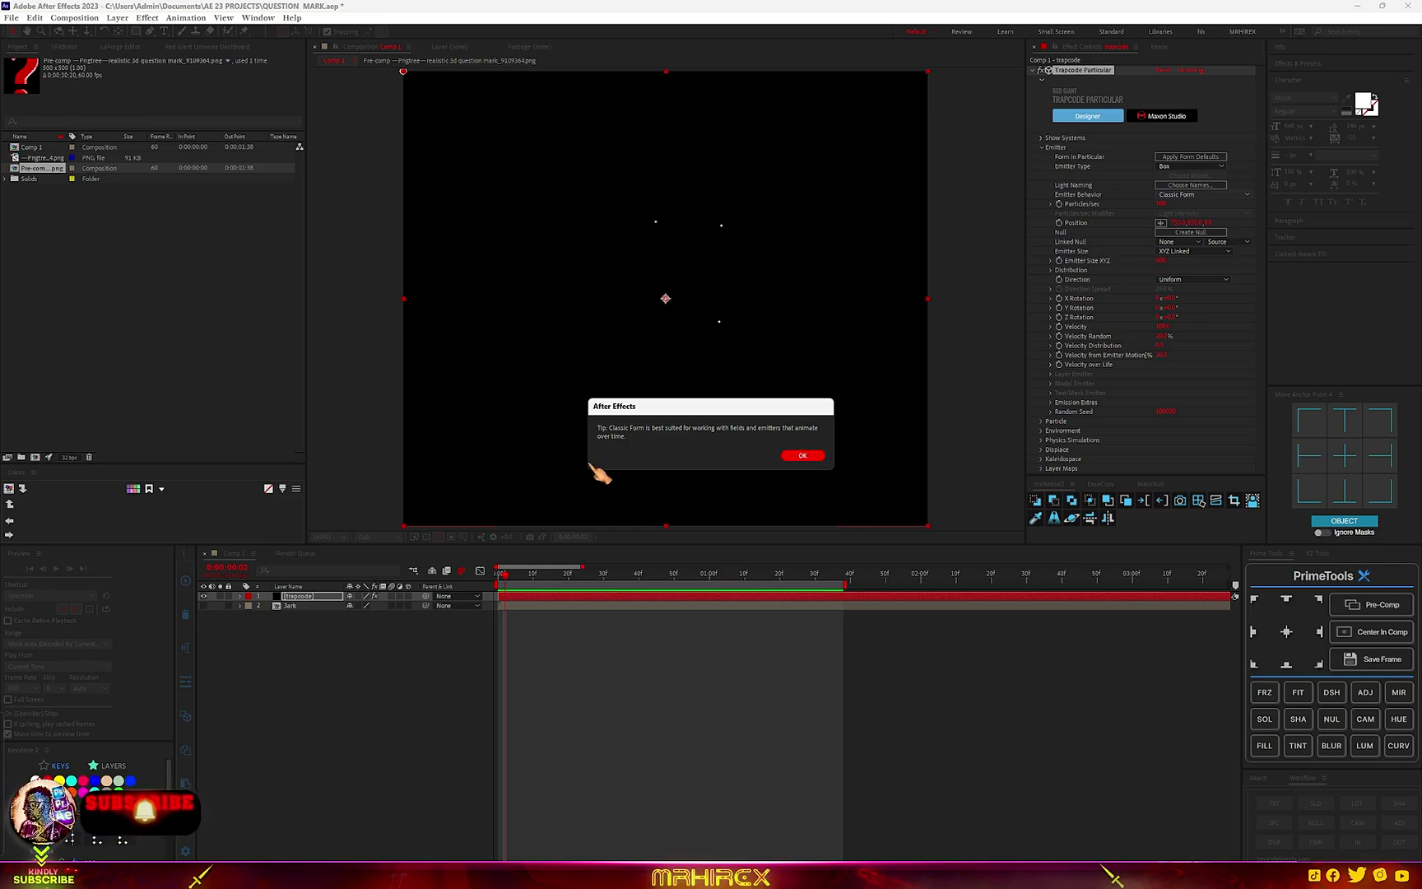
click(789, 455)
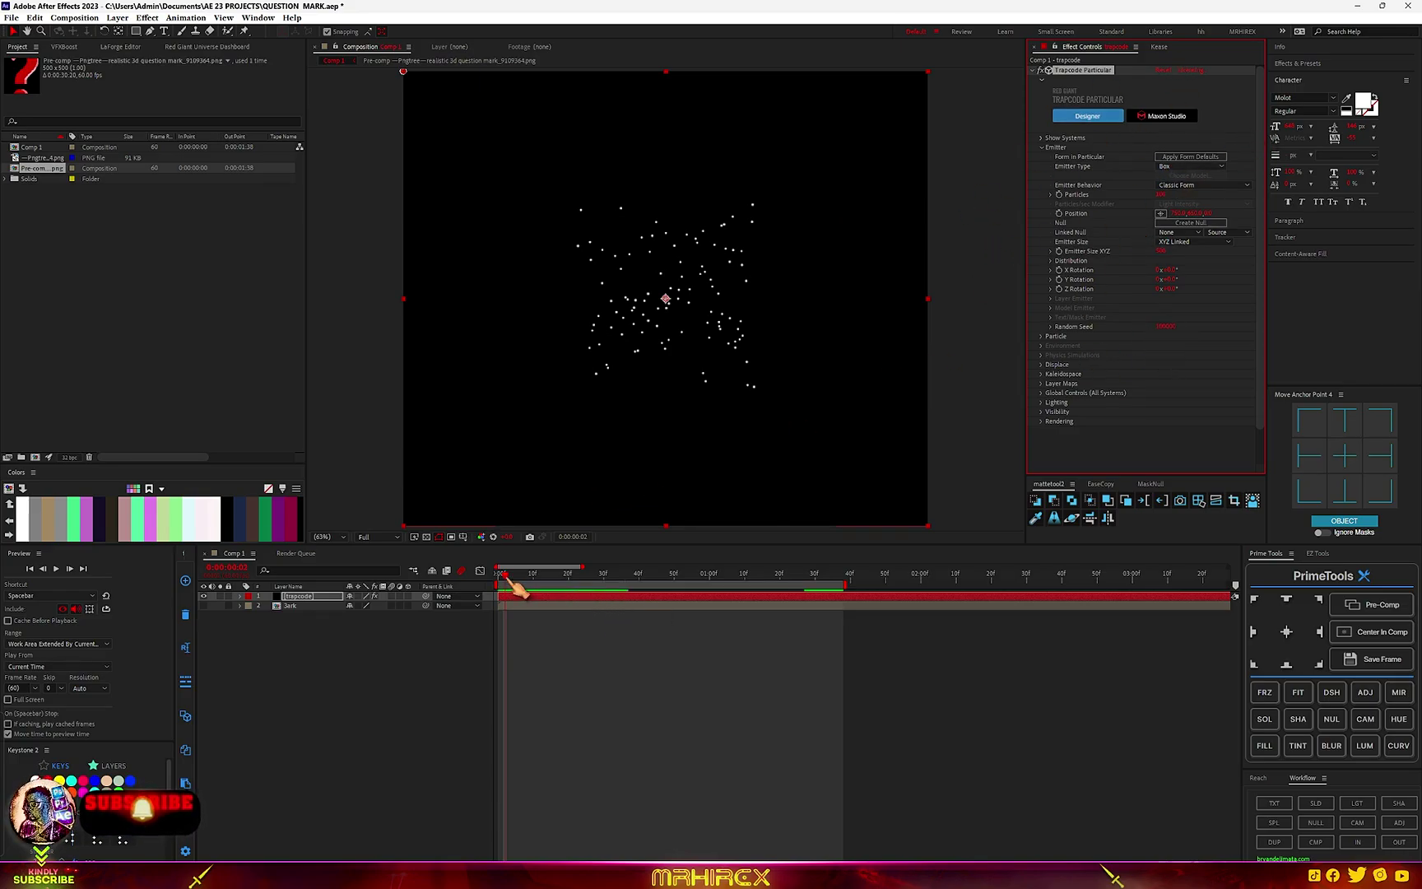
Scrub the timeline to compare Continuous emission, then set Emitter Behavior back to Classic Form
drag(503, 576, 583, 591)
click(1182, 186)
click(1177, 213)
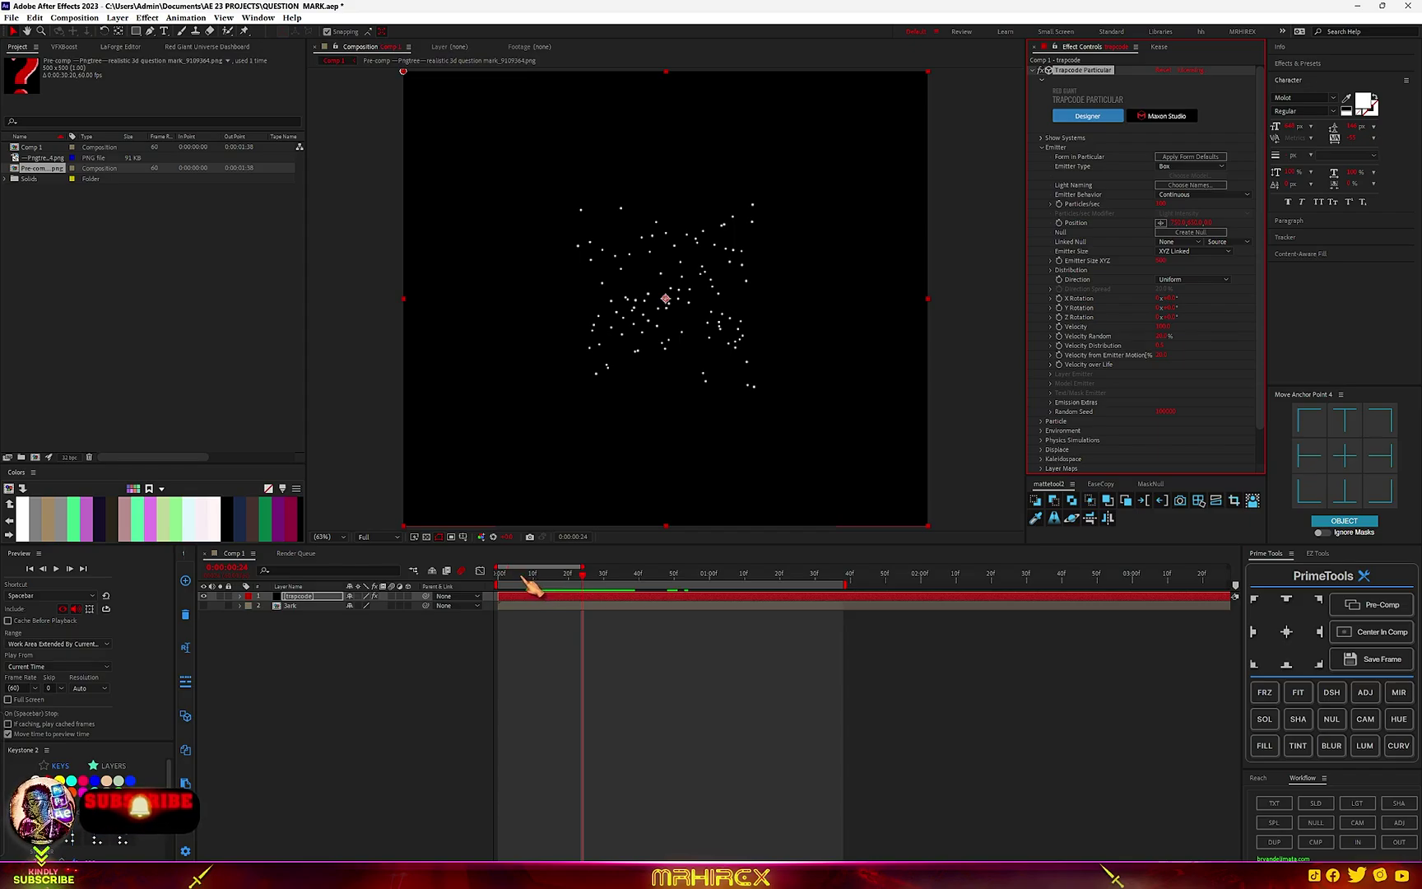
mouse_move(596, 588)
mouse_down()
mouse_move(531, 587)
mouse_move(573, 586)
mouse_up()
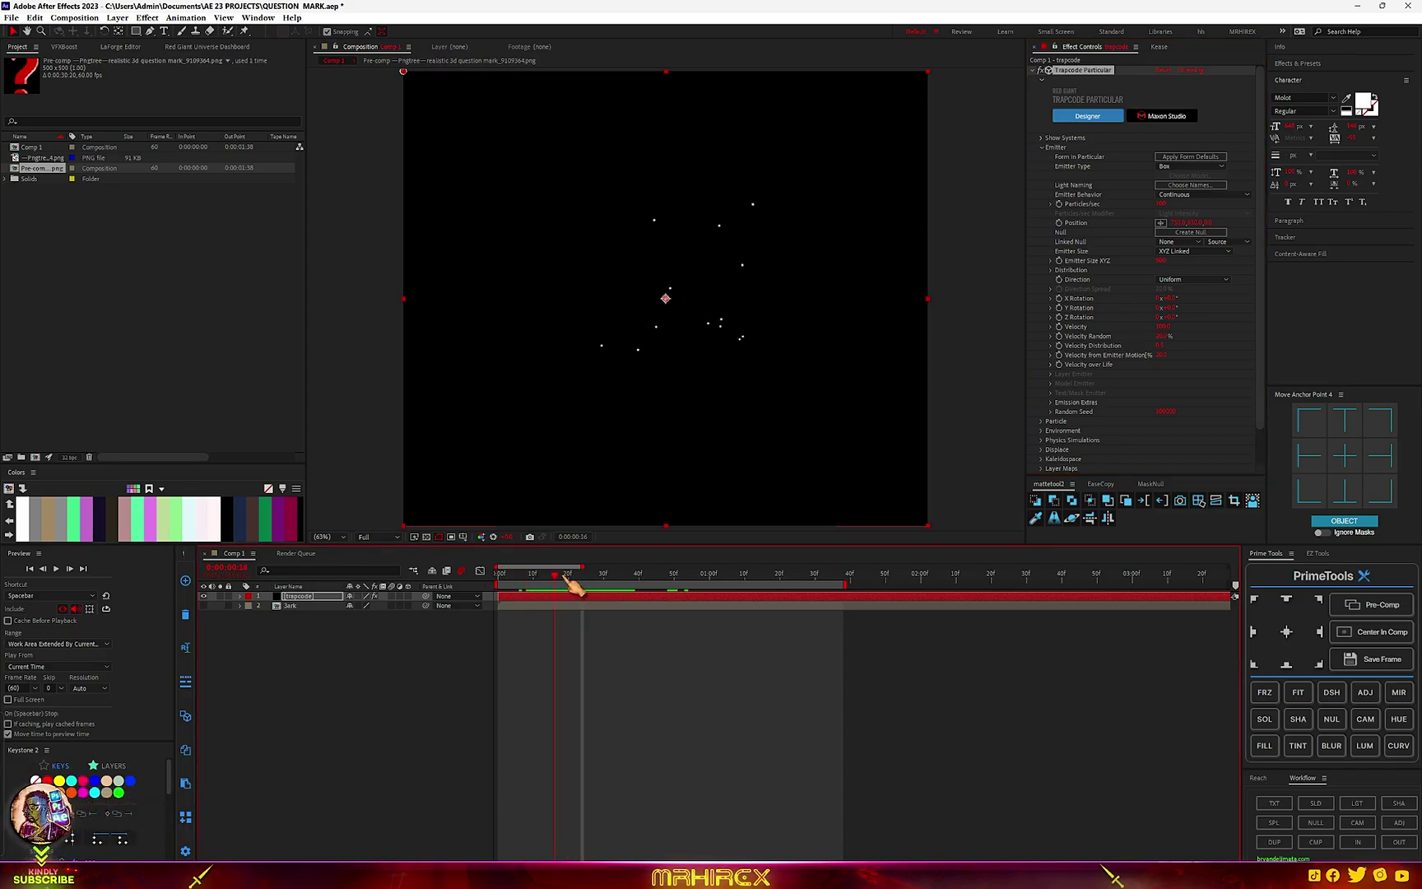
click(1193, 206)
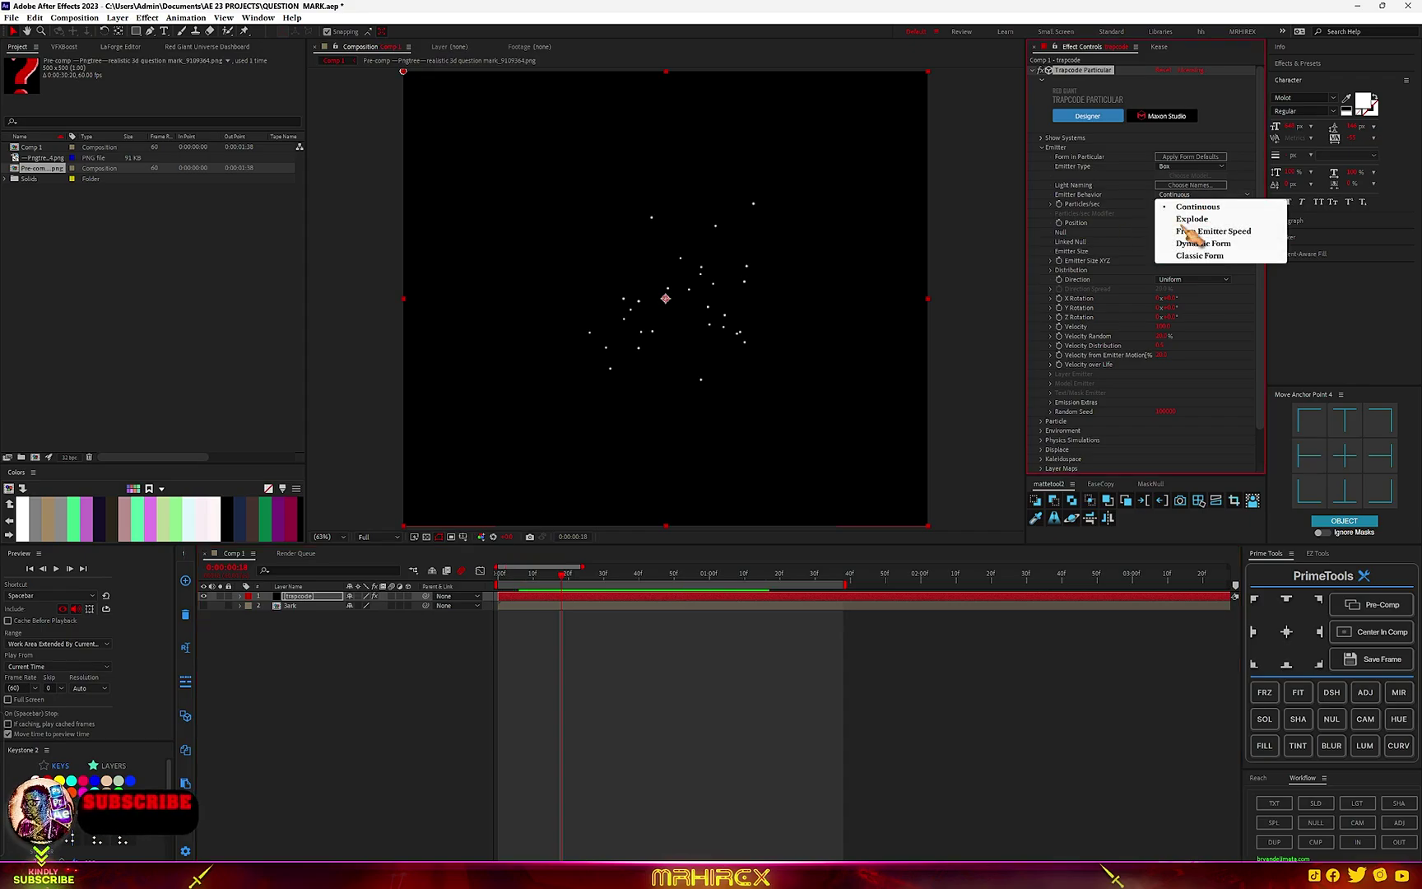
click(1199, 271)
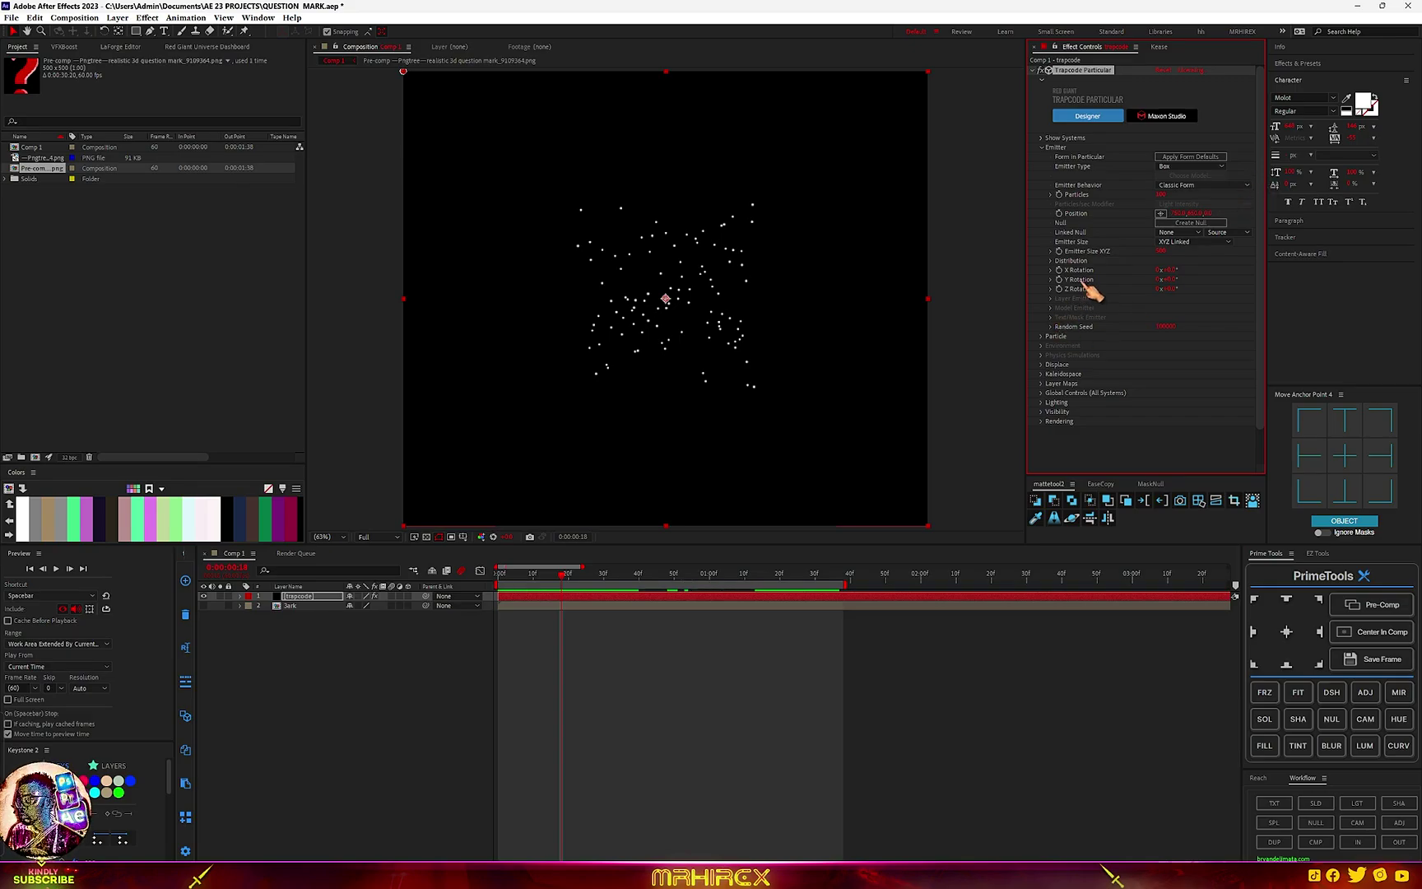
Expand the Particle group and set Particle Type to Sprite
click(1042, 336)
scroll(1049, 354, down, 3)
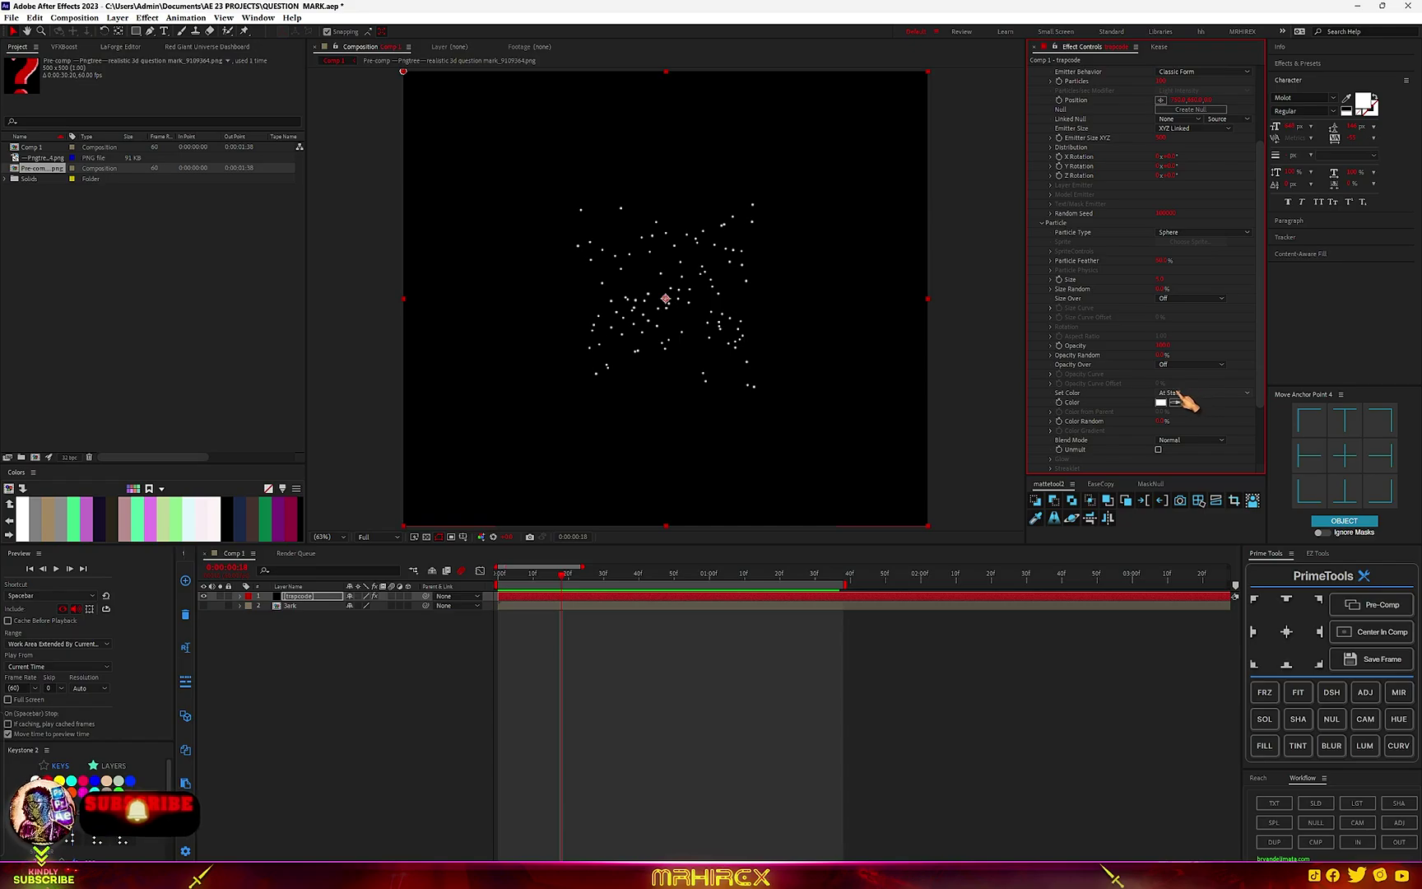
click(1191, 233)
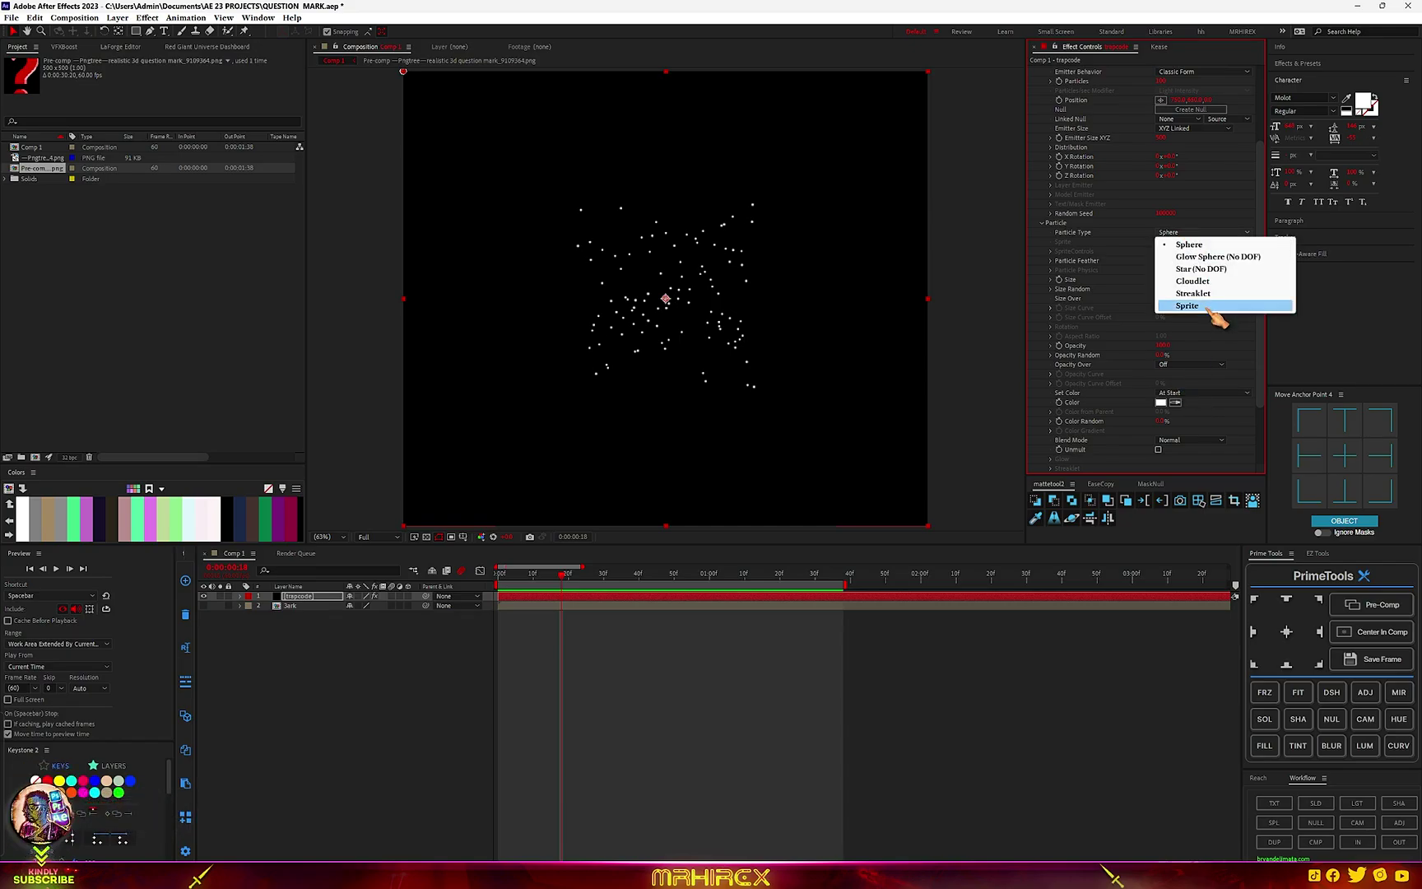
click(1215, 310)
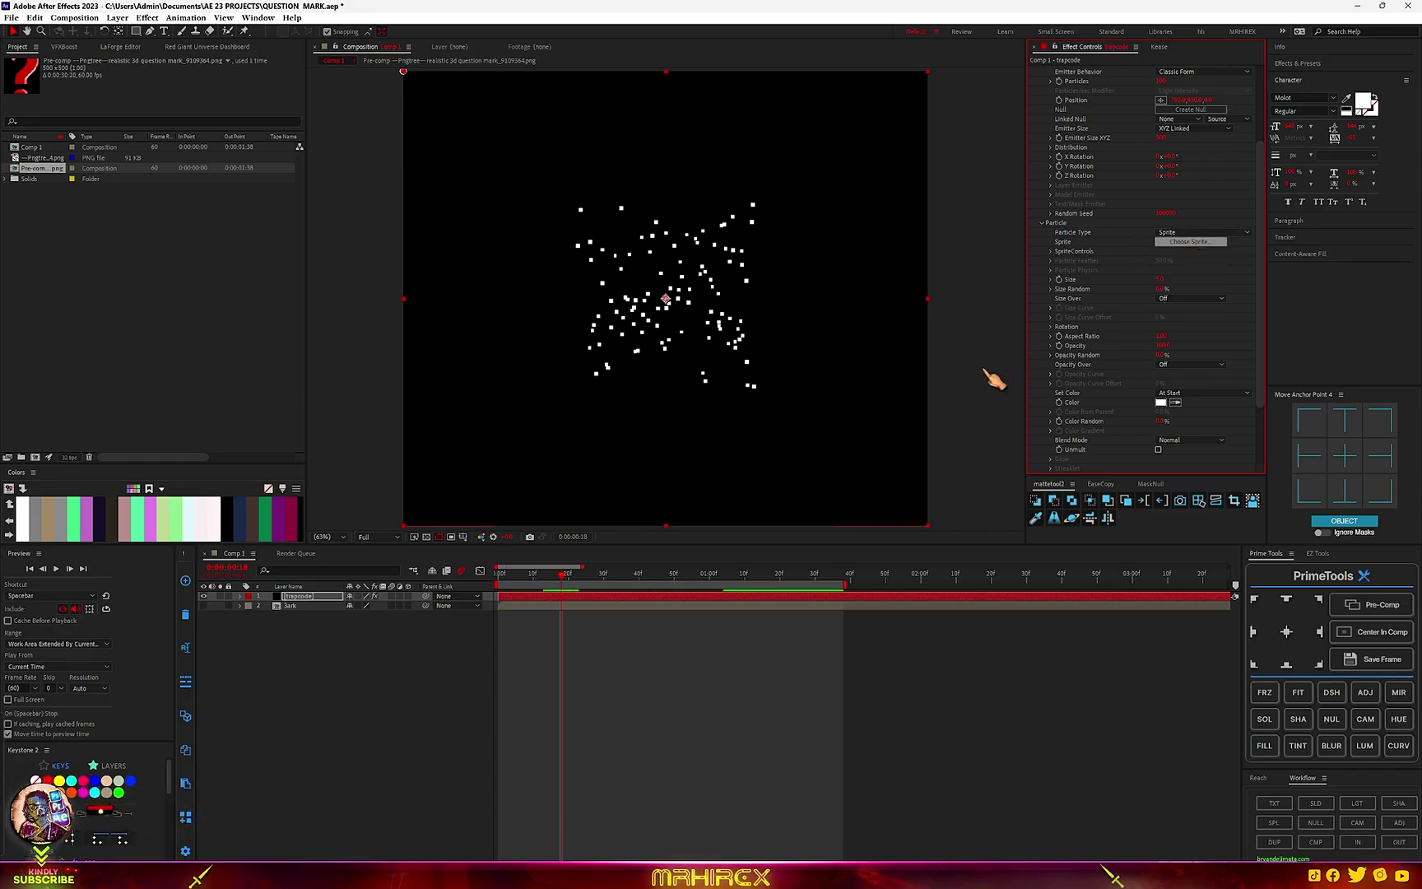
scroll(740, 407, down, 8)
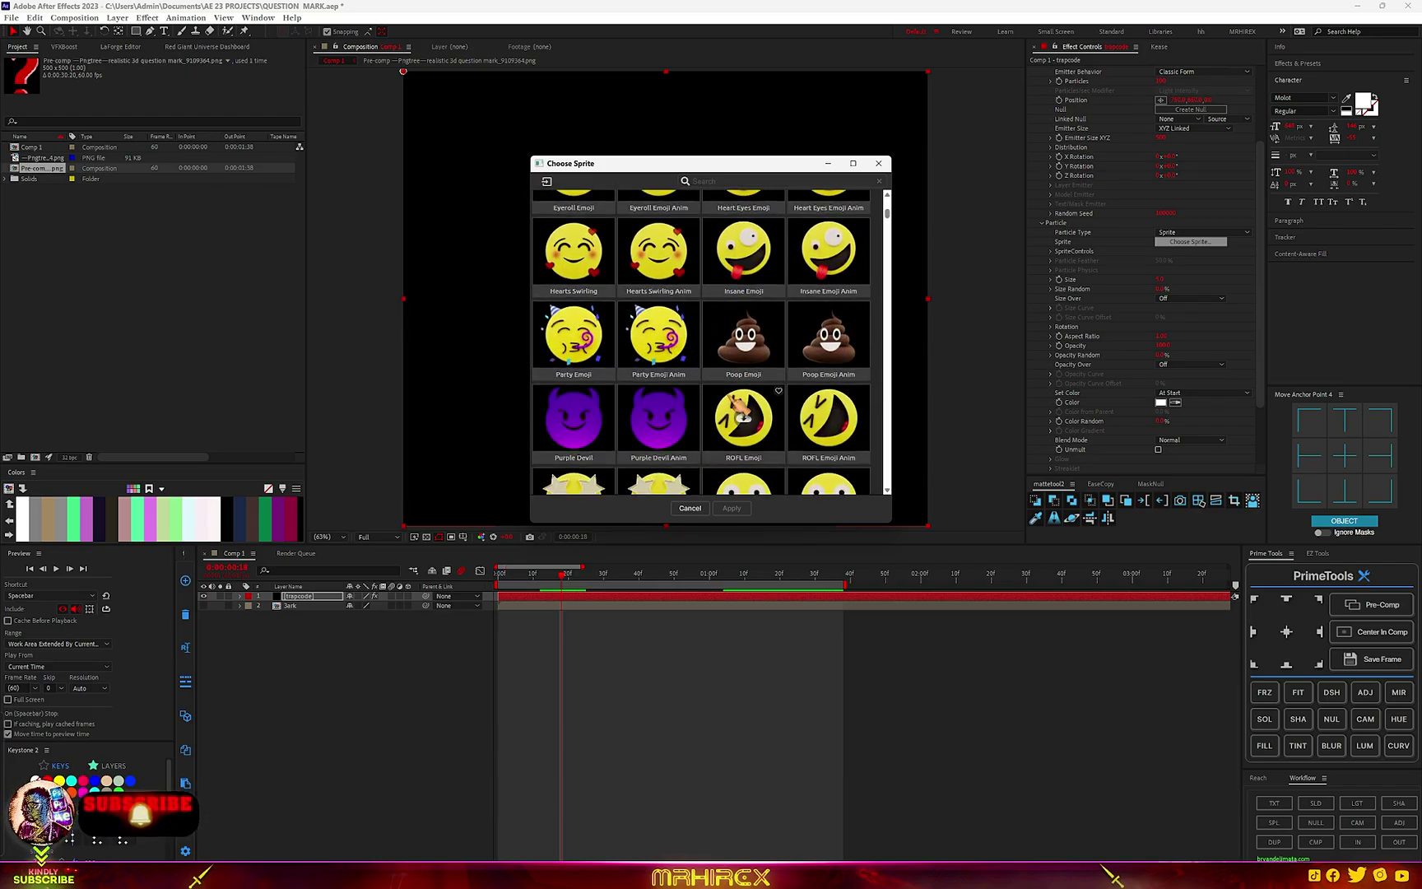
scroll(741, 408, up, 10)
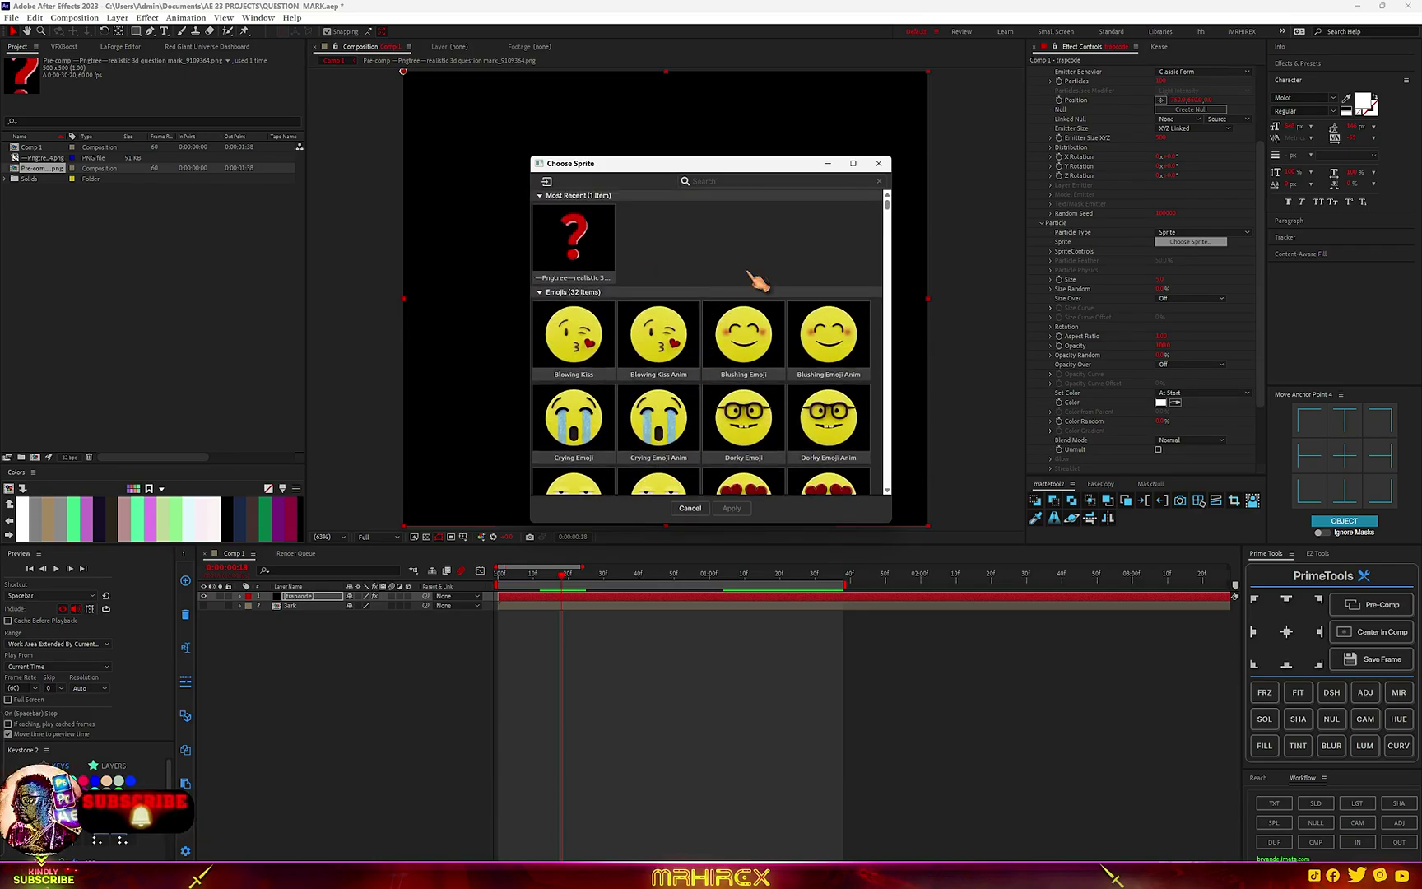
scroll(758, 356, down, 2)
scroll(721, 403, down, 20)
scroll(722, 401, up, 10)
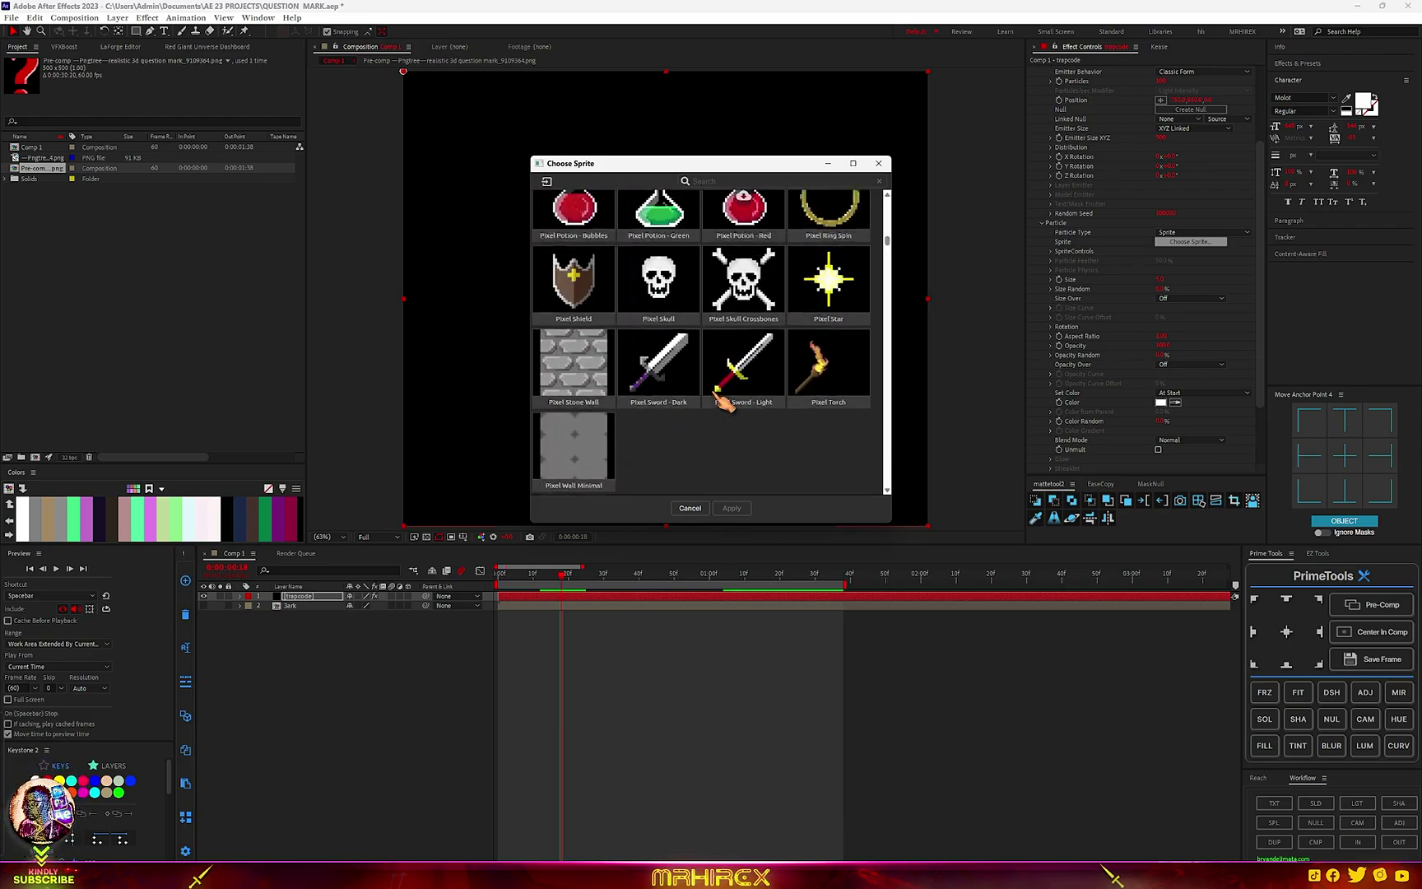
scroll(696, 321, up, 10)
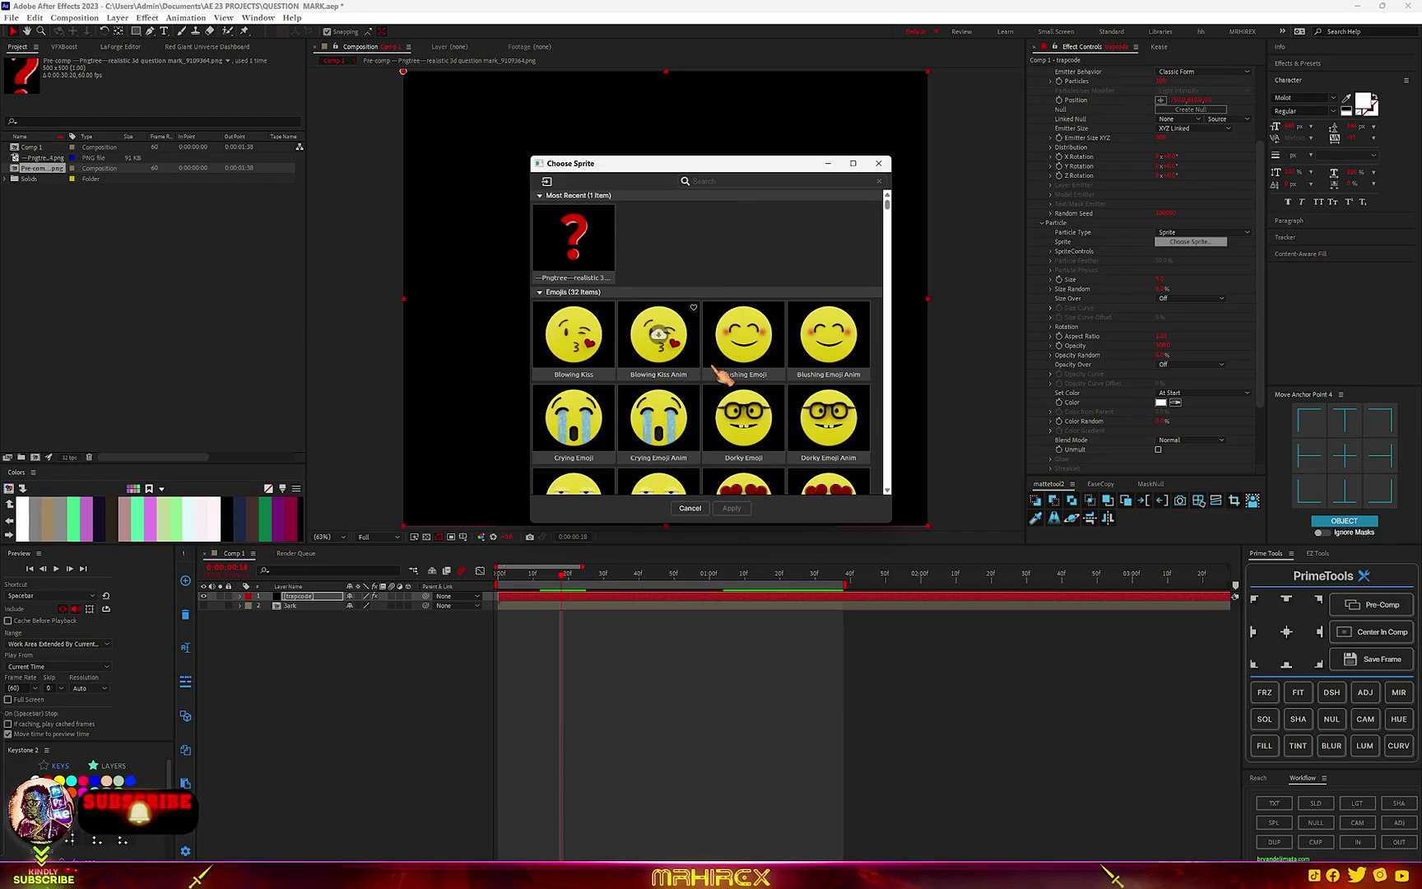
scroll(593, 329, down, 2)
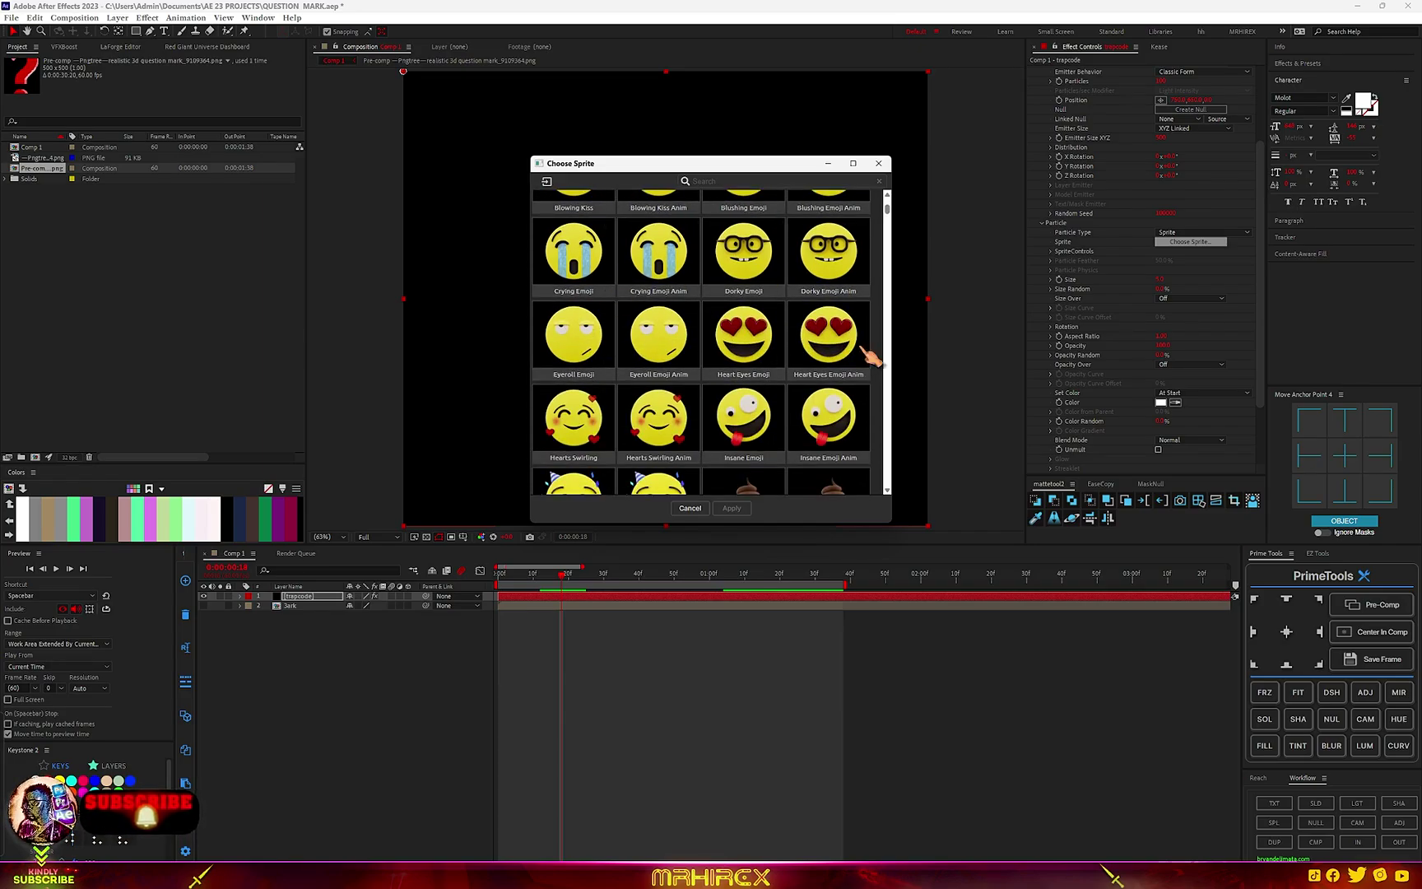
scroll(658, 271, down, 2)
scroll(685, 375, down, 3)
scroll(689, 379, down, 15)
scroll(696, 407, down, 2)
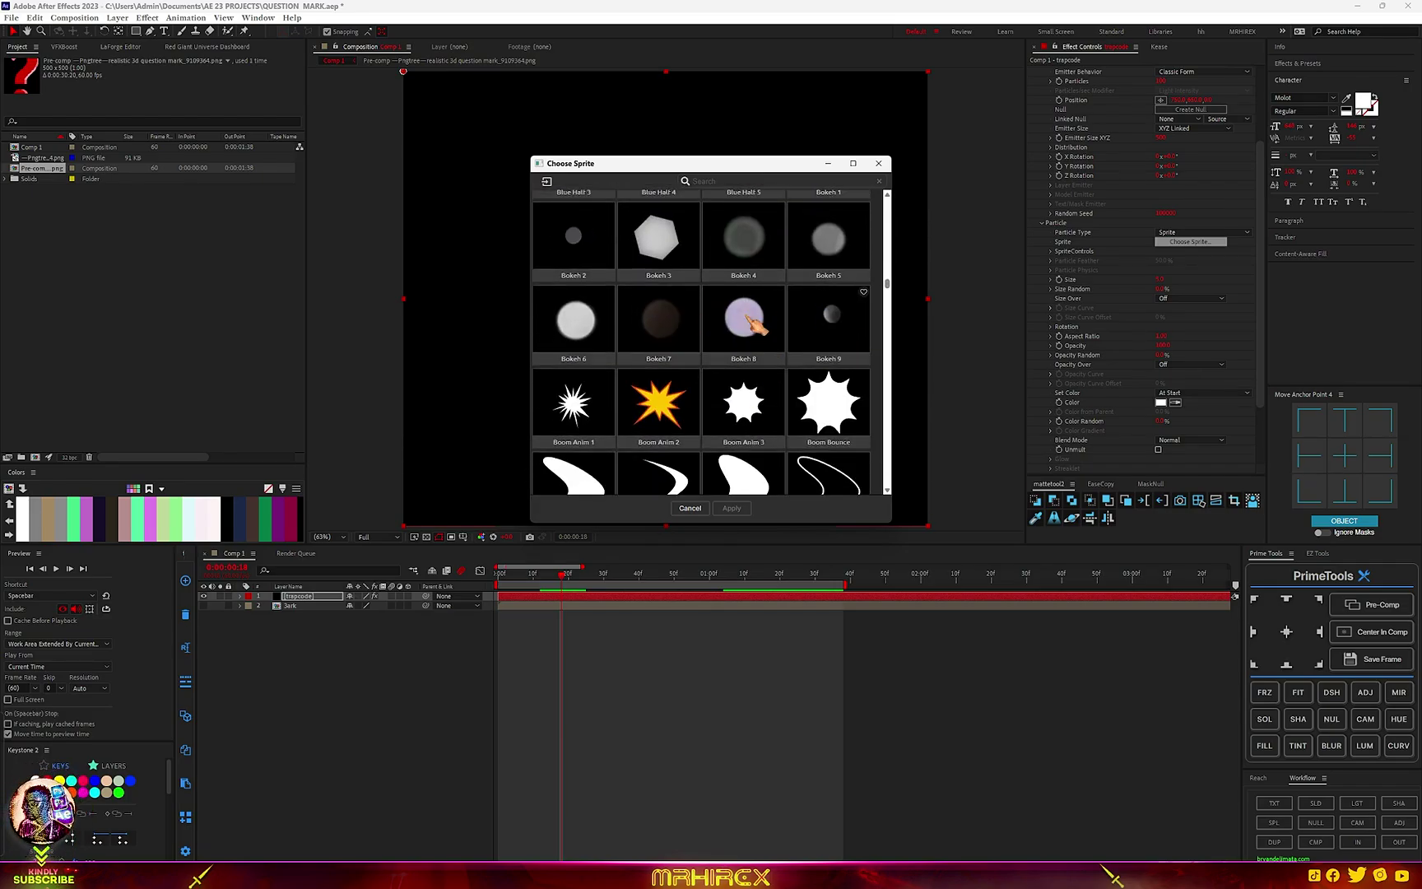
Close the sprite library and set the SpriteControls Layer to 2. 3ark
click(879, 164)
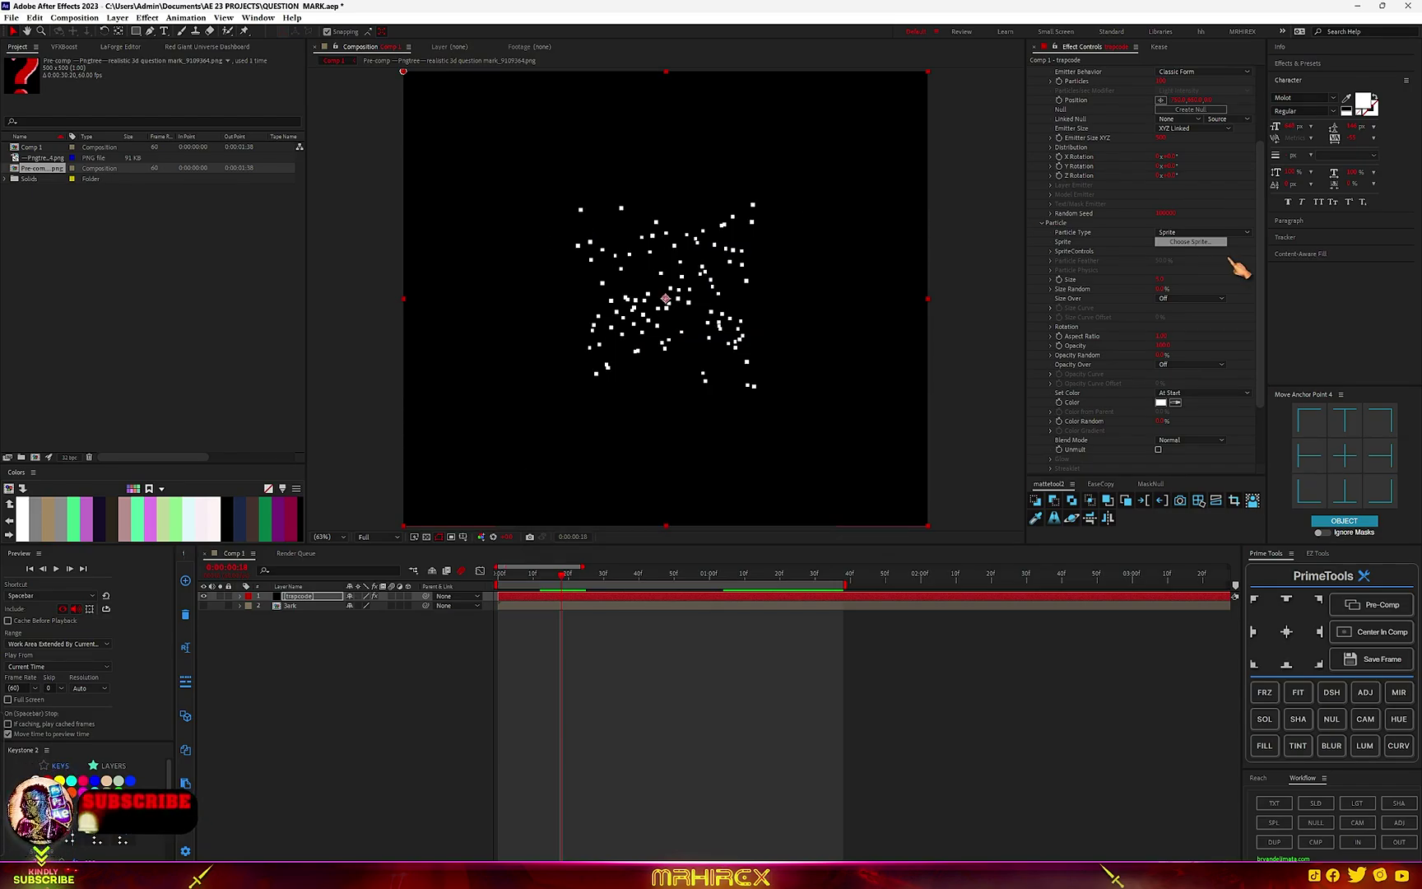
click(1051, 252)
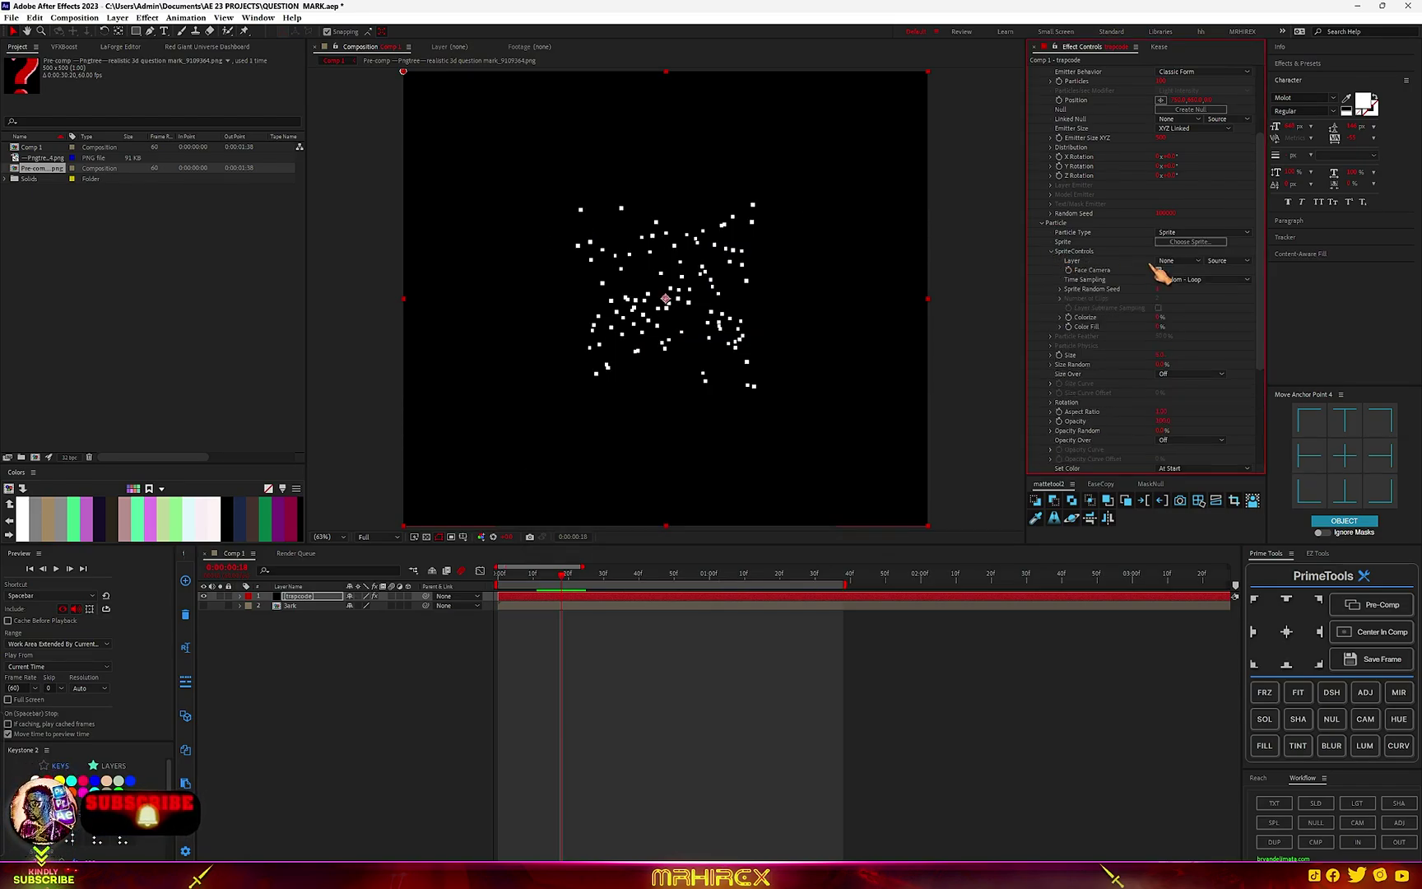
click(1177, 261)
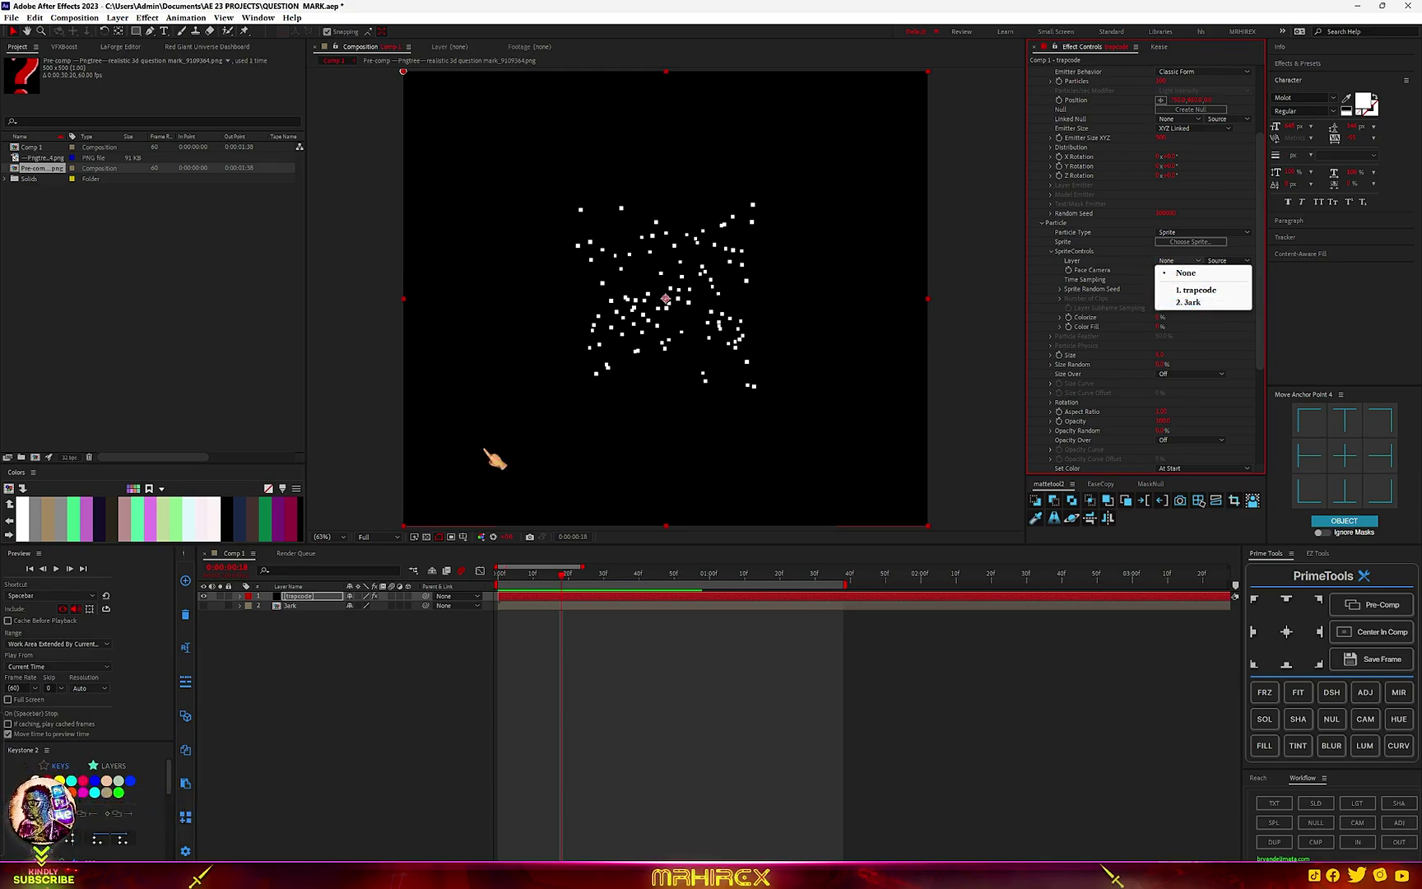
click(1178, 309)
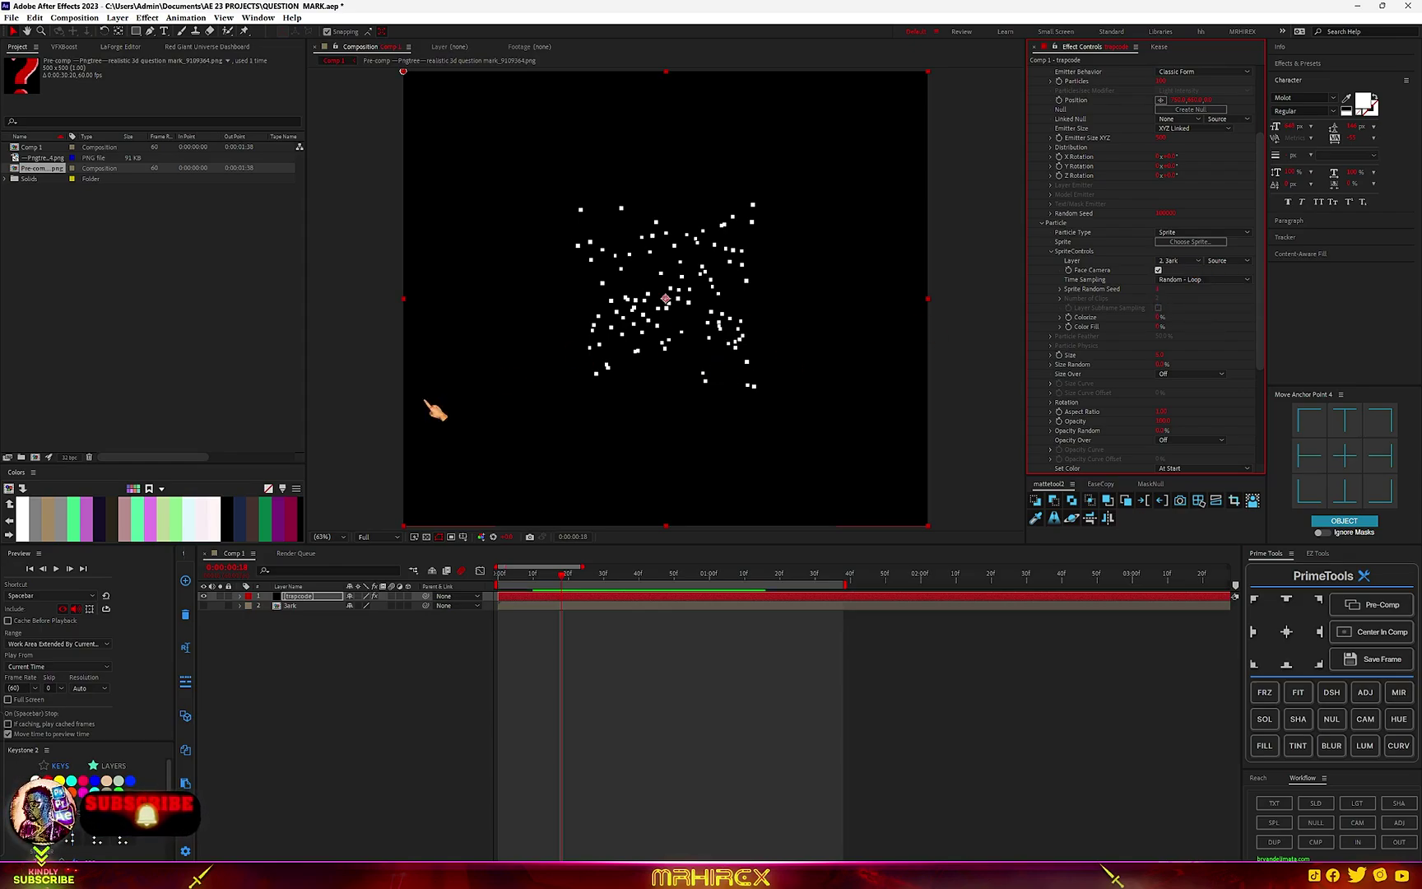
Raise the Particle Size to 60 so the question marks appear medium-sized
scroll(650, 294, up, 5)
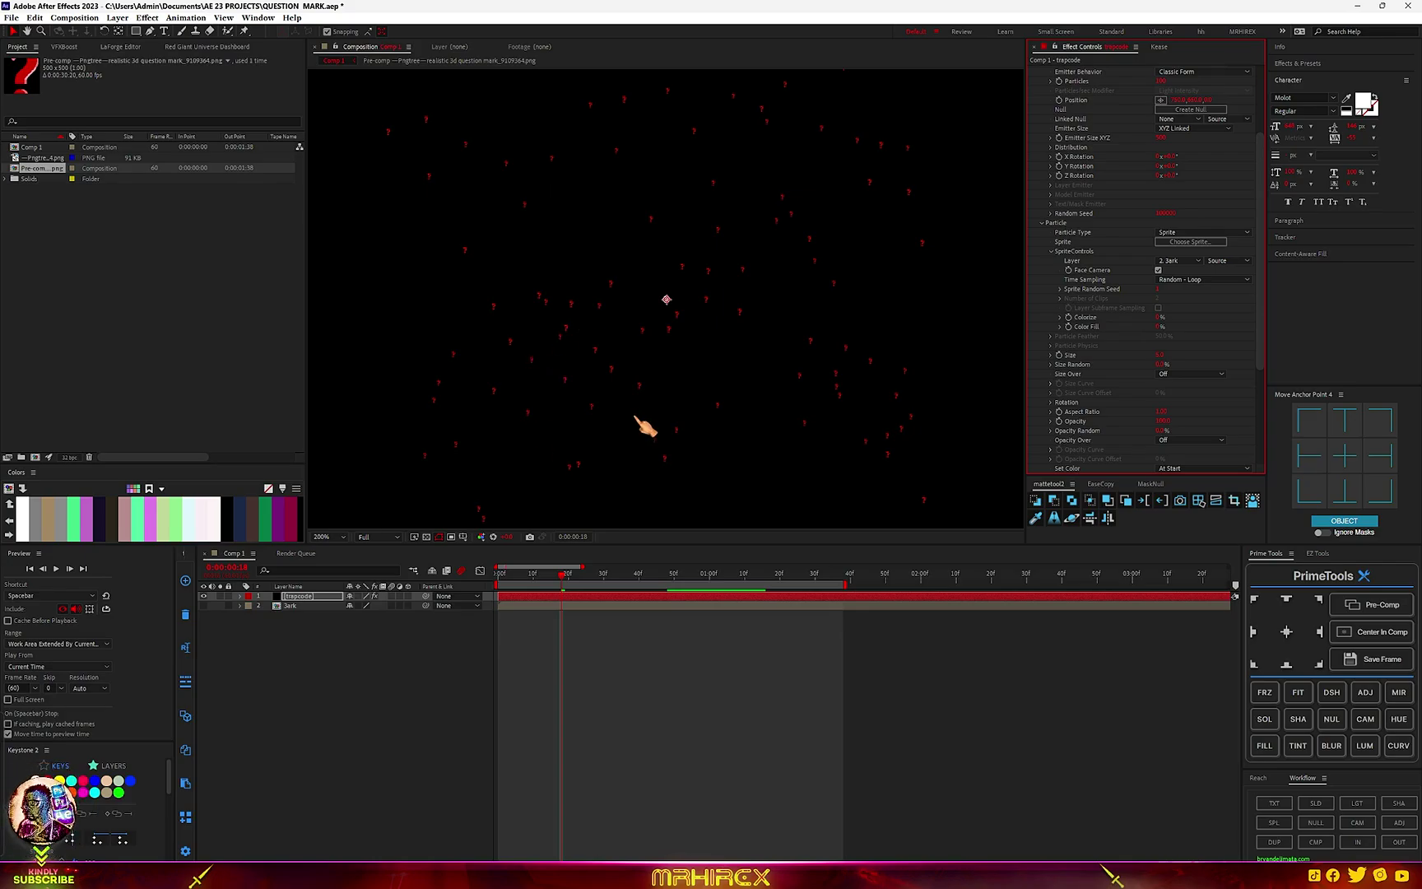
scroll(639, 417, down, 2)
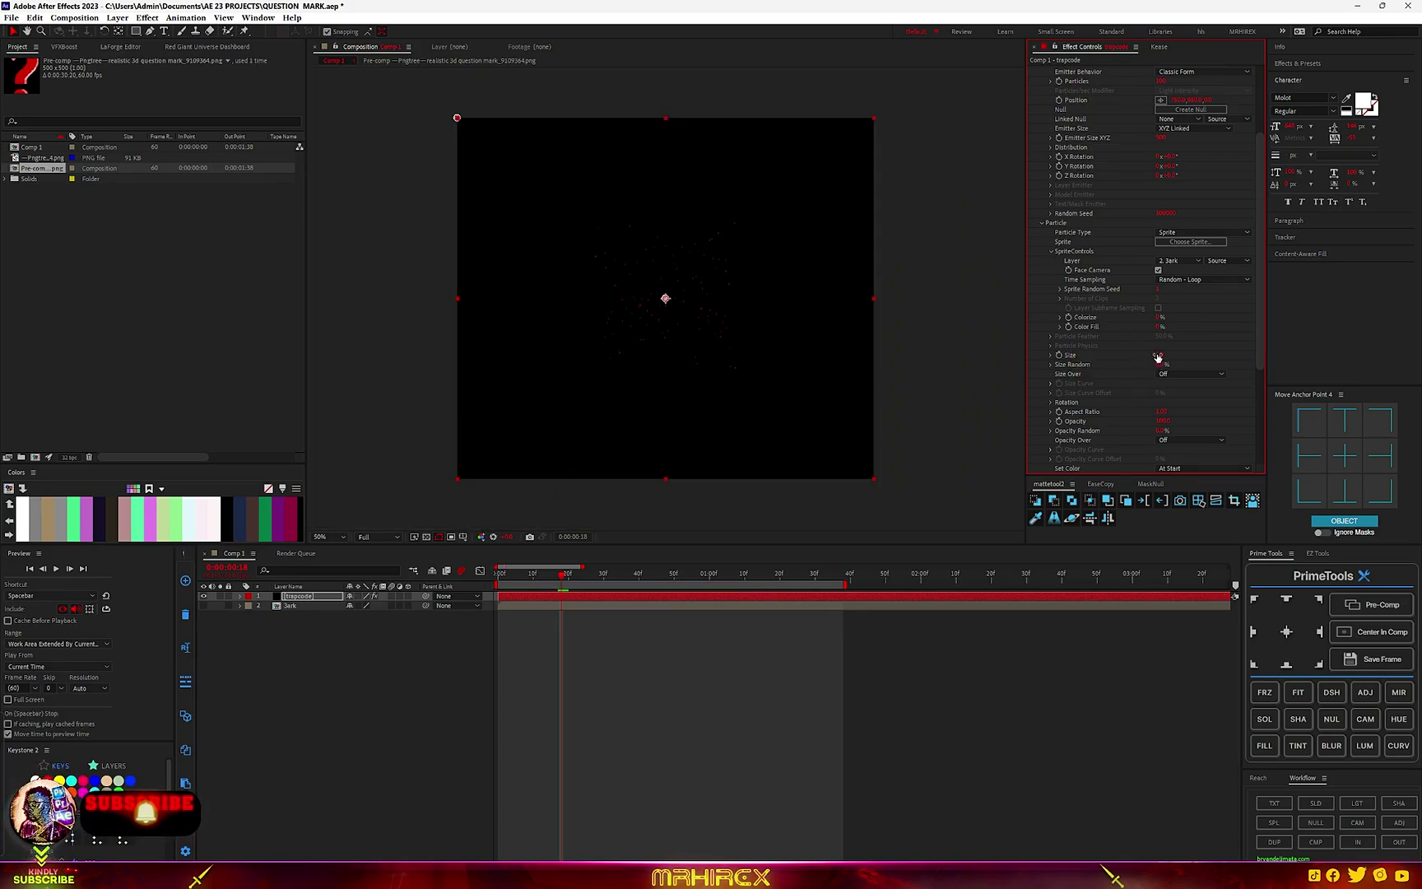
drag(1264, 351, 1189, 354)
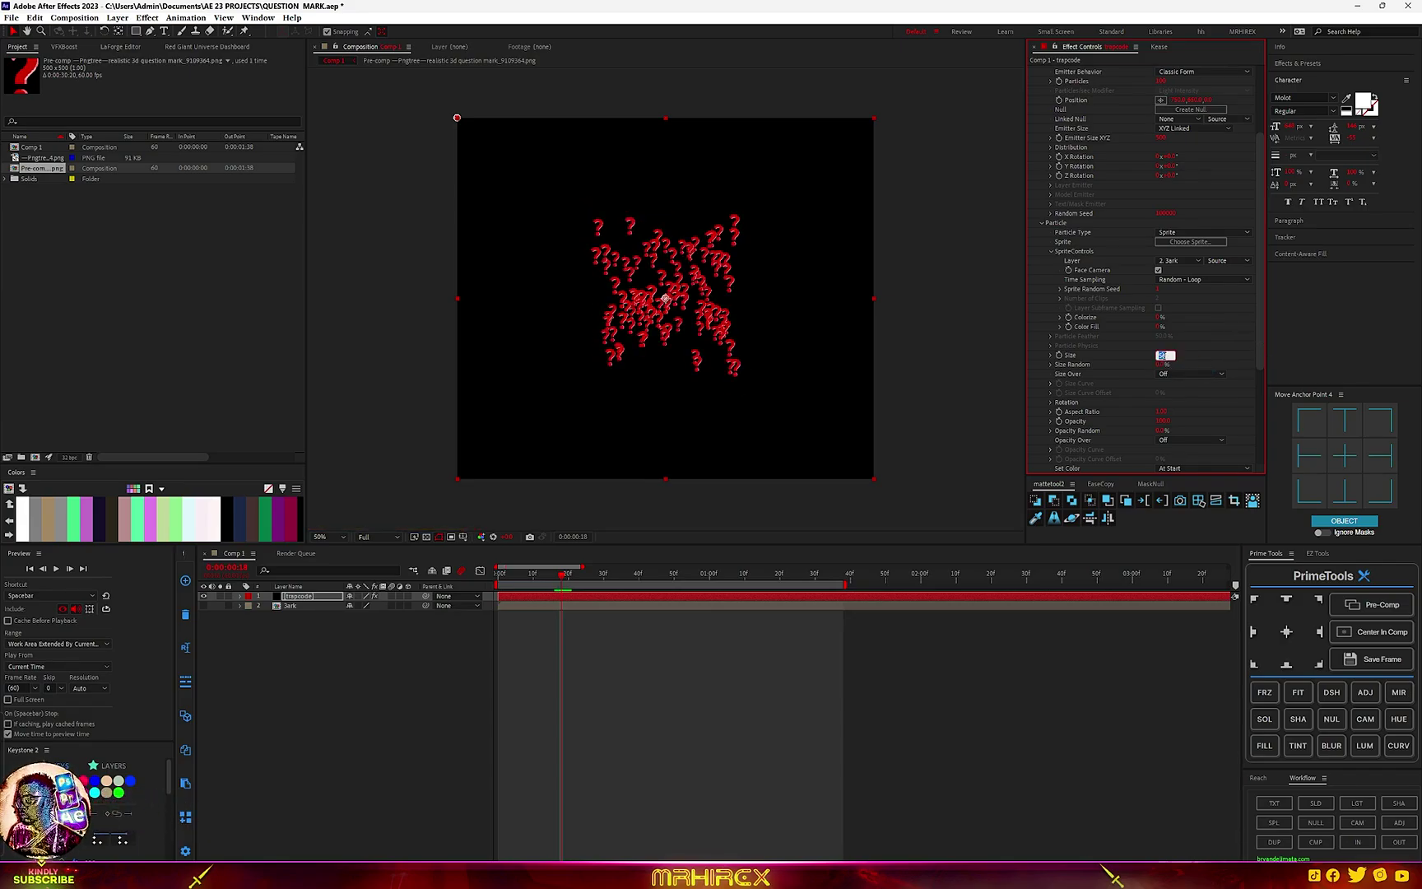
key(Return)
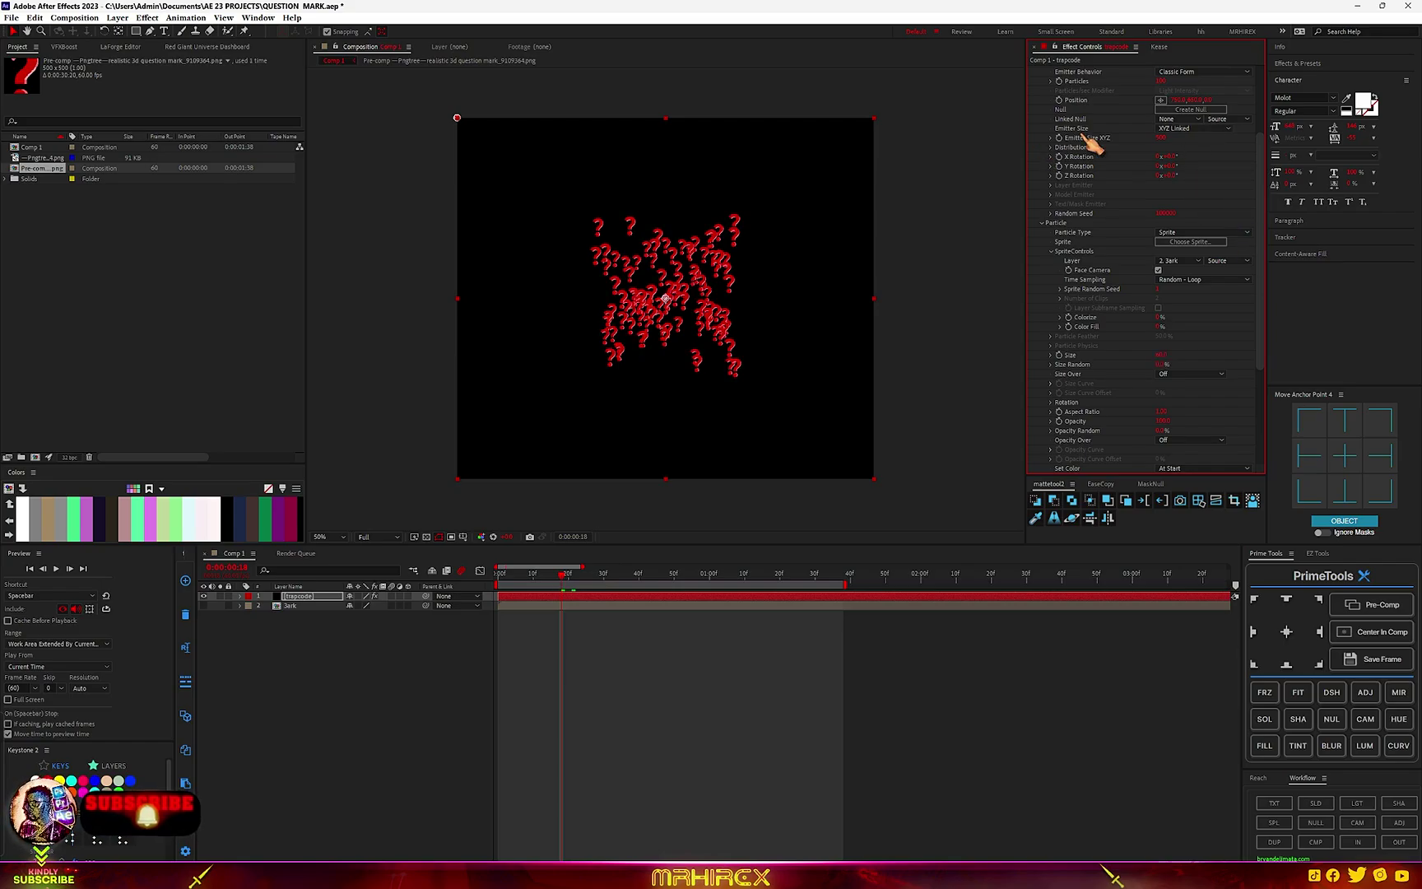
Set Emitter Size to XYZ Individual and increase Emitter Size X, with Y raised slightly
click(1189, 129)
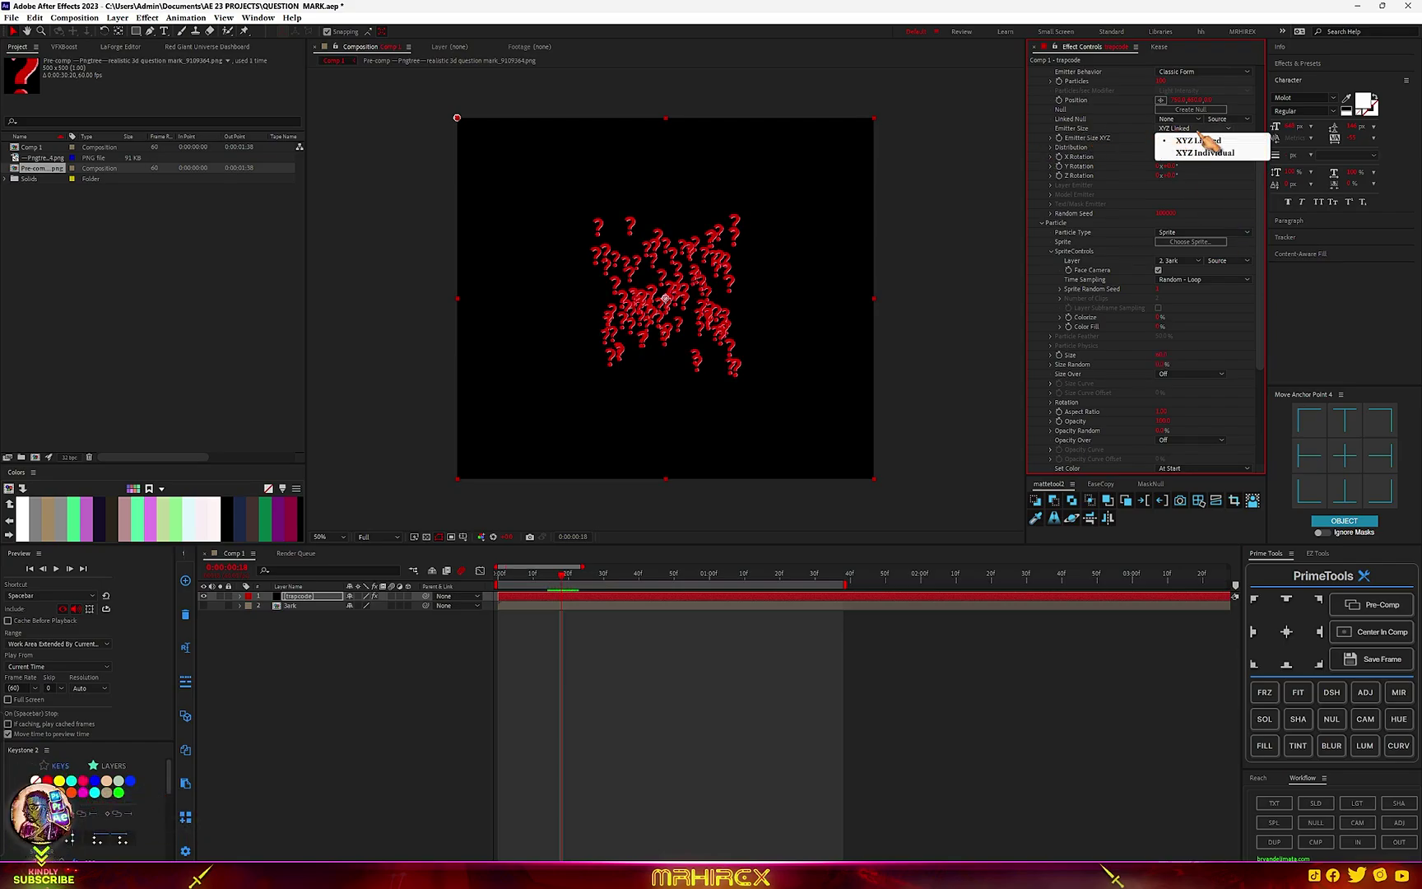
click(1210, 155)
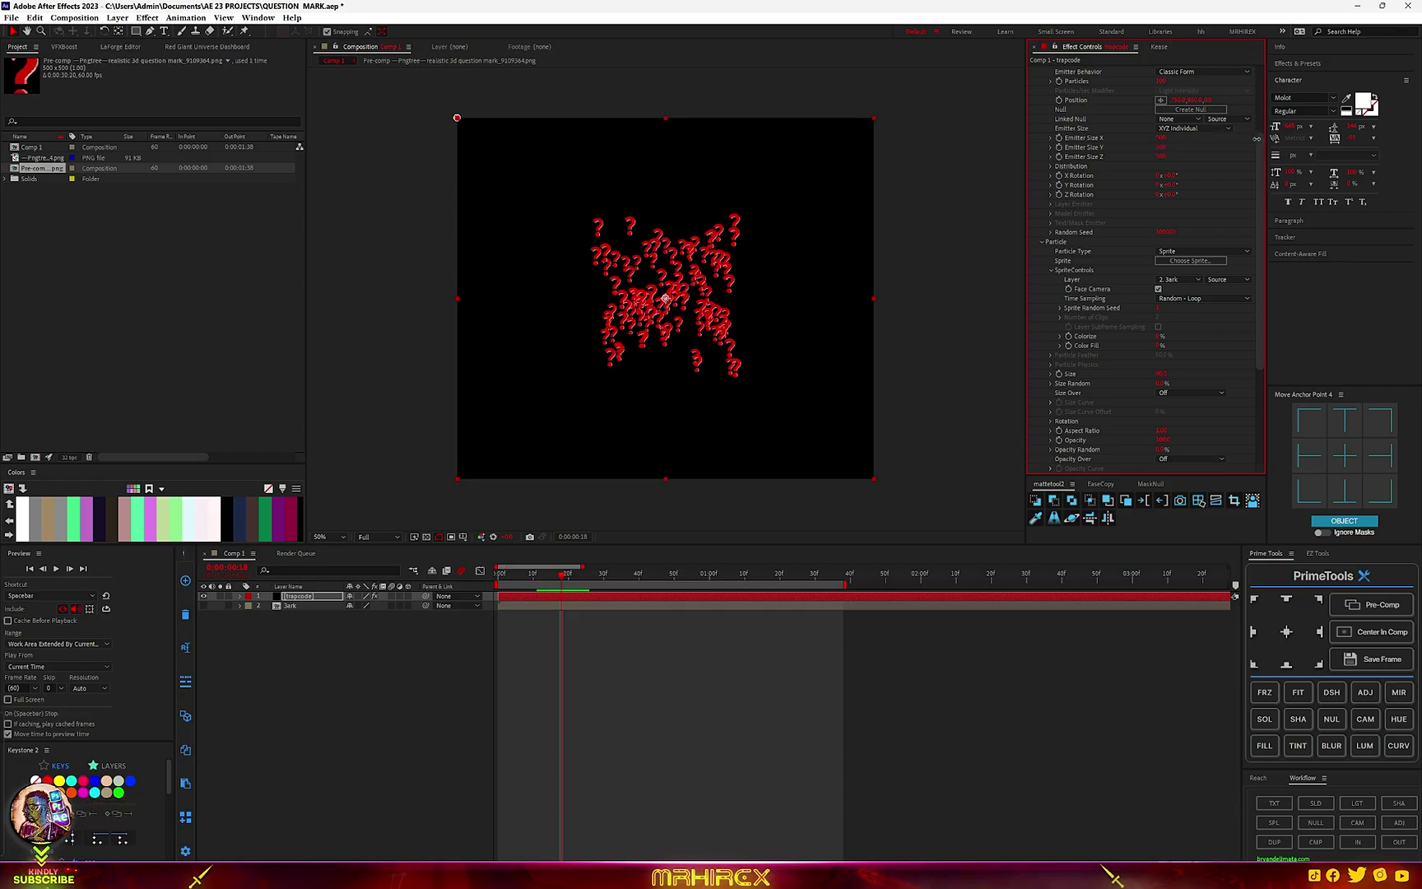
drag(1160, 137, 1187, 137)
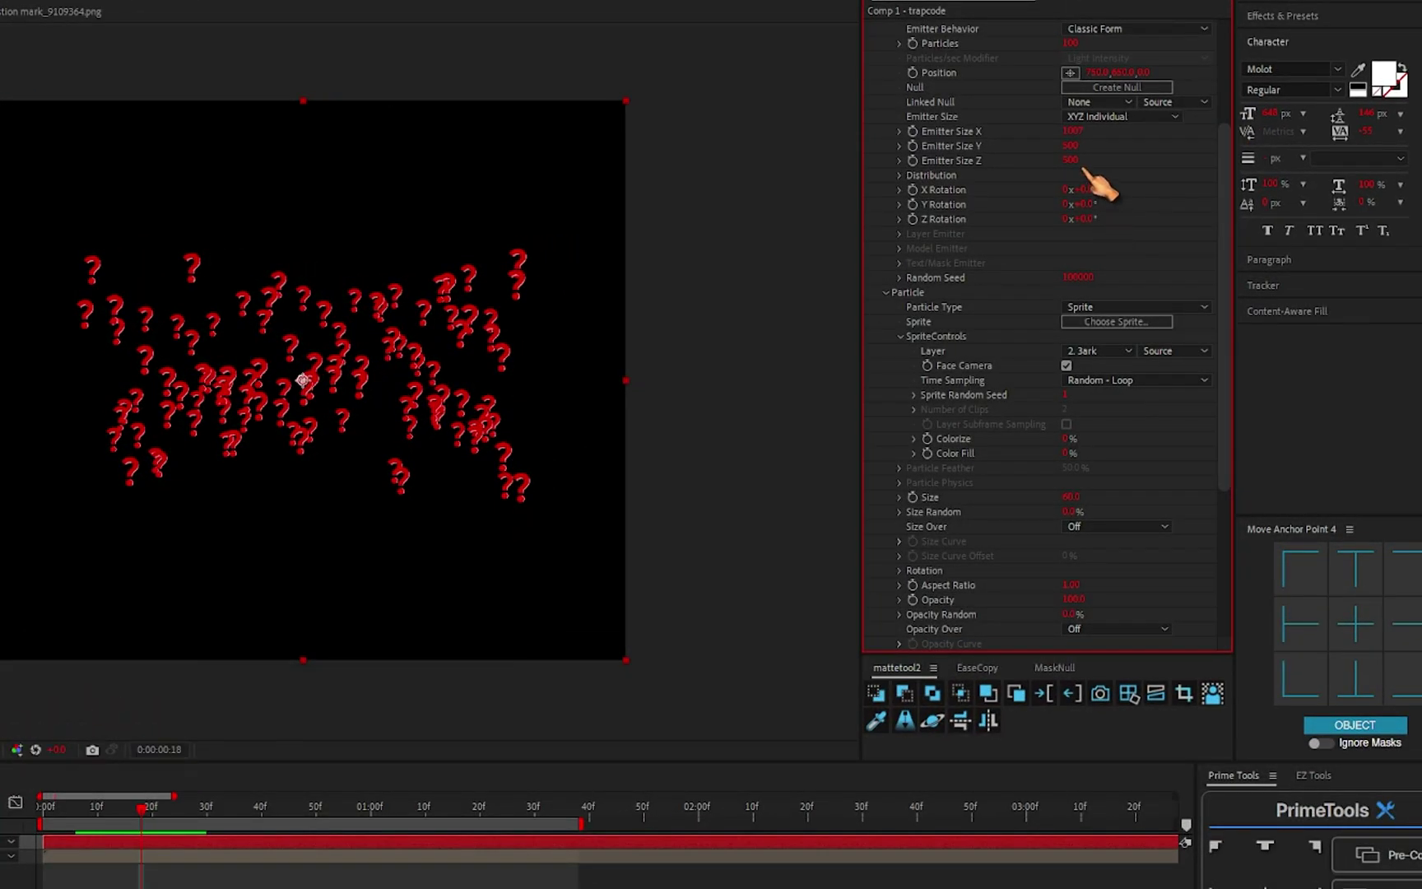
drag(1068, 145, 1151, 141)
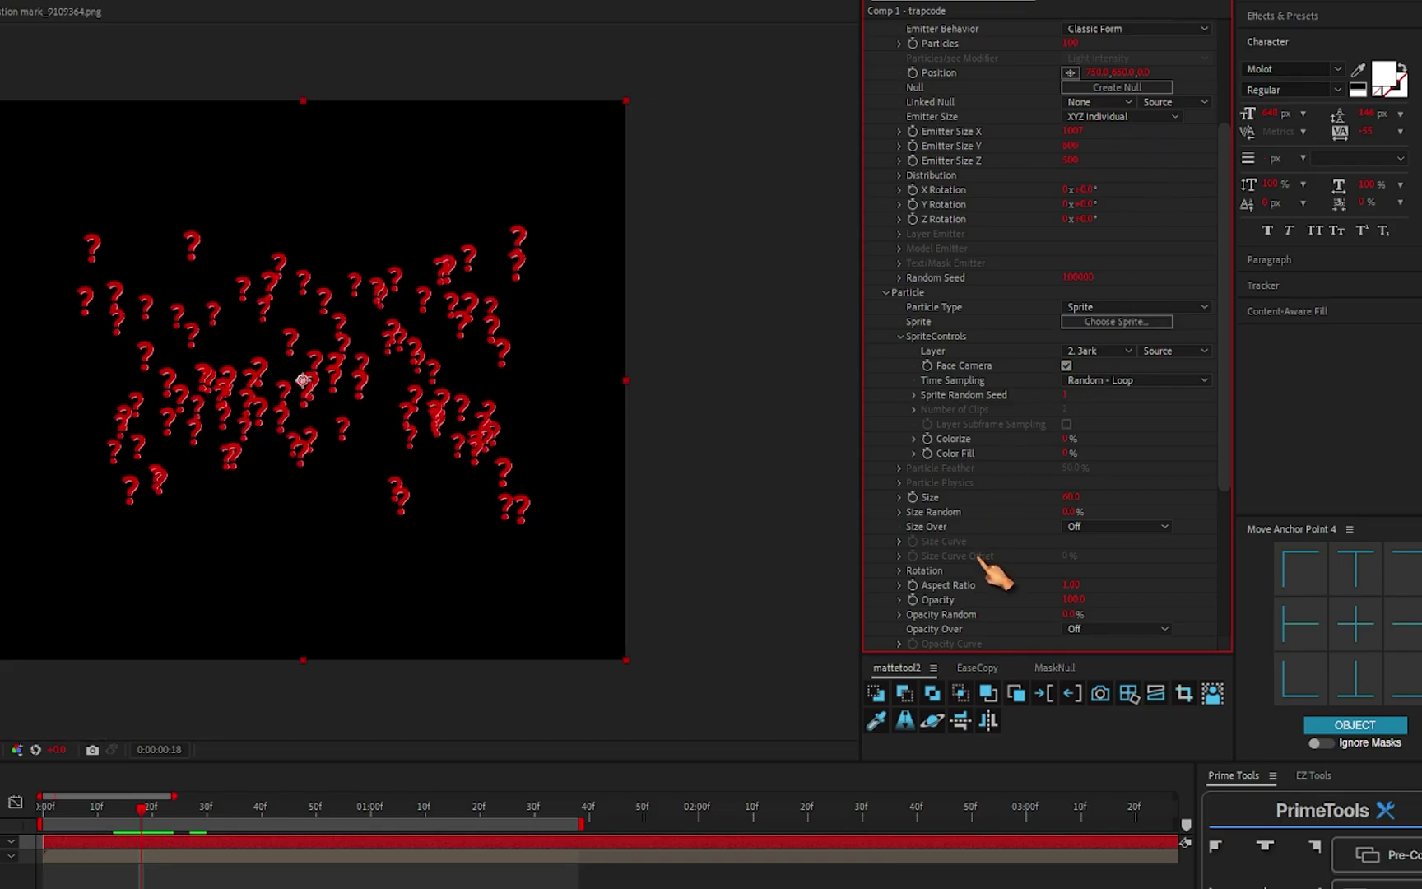
Under Global Controls, lower Particle Amount to about 51% and switch preview resolution to Quarter
scroll(996, 578, down, 5)
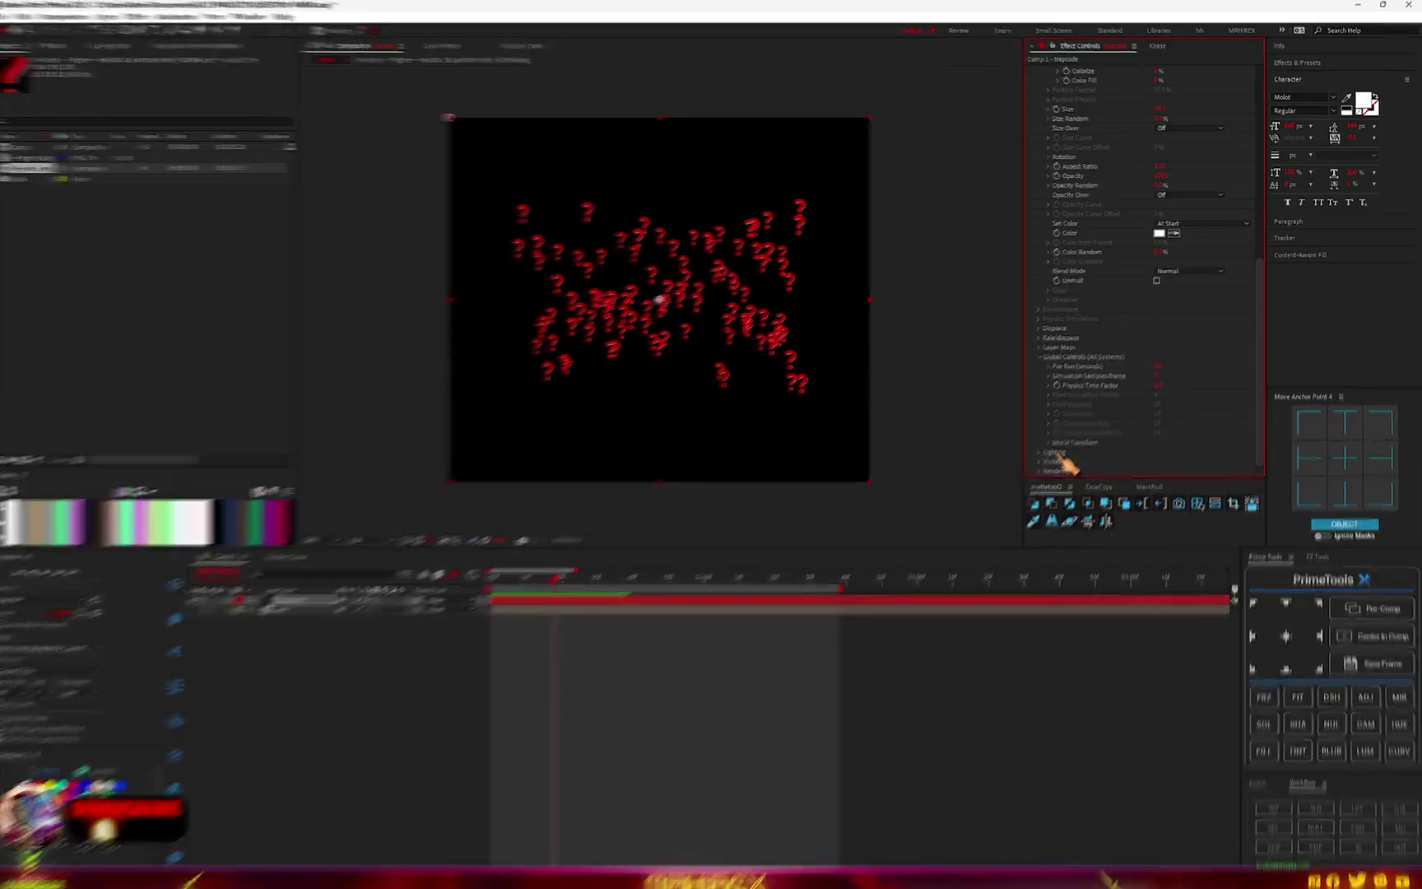
scroll(905, 632, down, 3)
click(900, 600)
scroll(938, 580, down, 2)
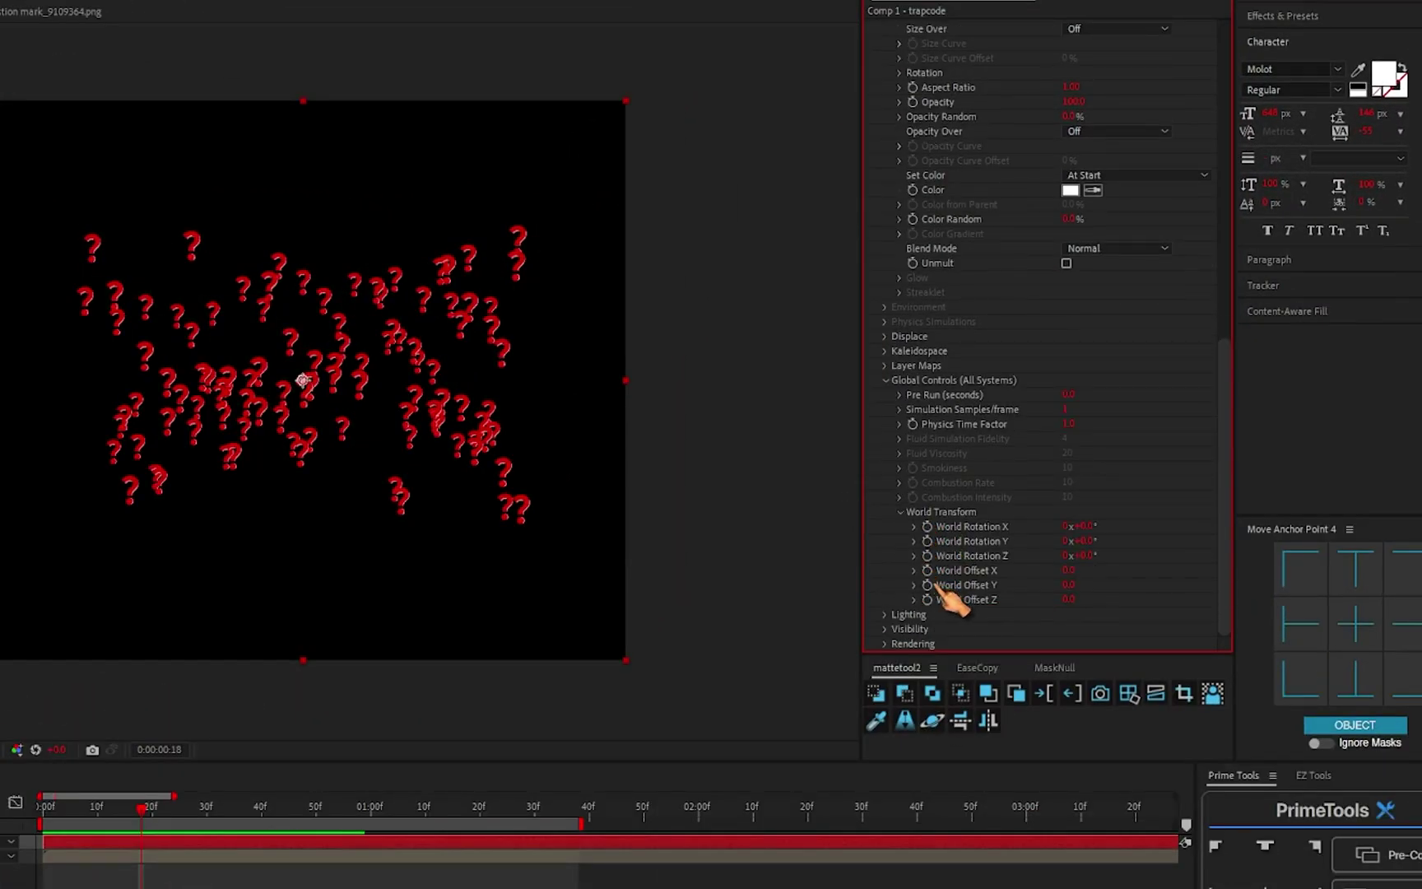
click(887, 644)
scroll(905, 634, down, 2)
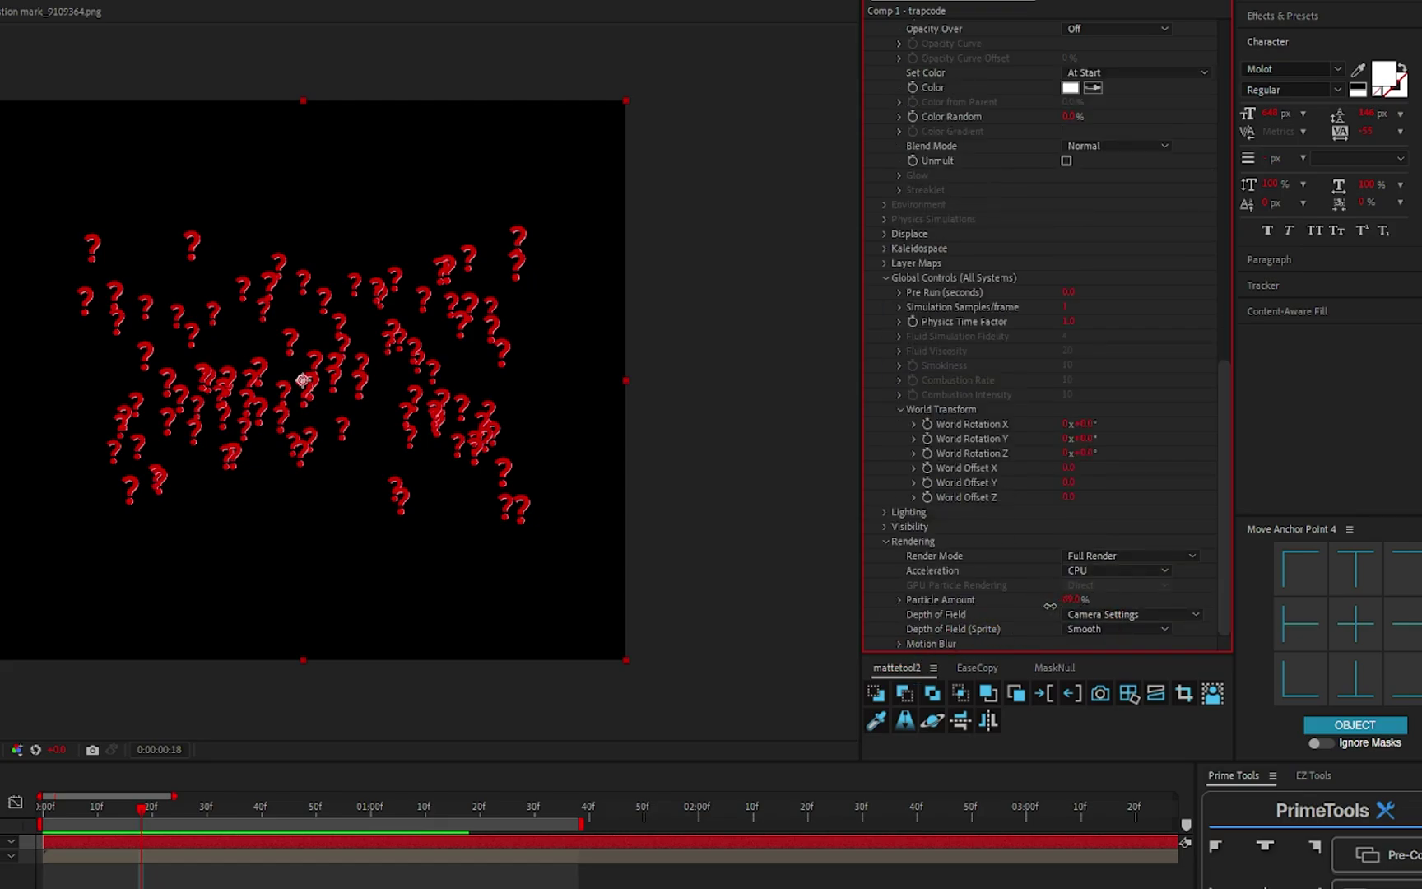
drag(1050, 606, 1021, 607)
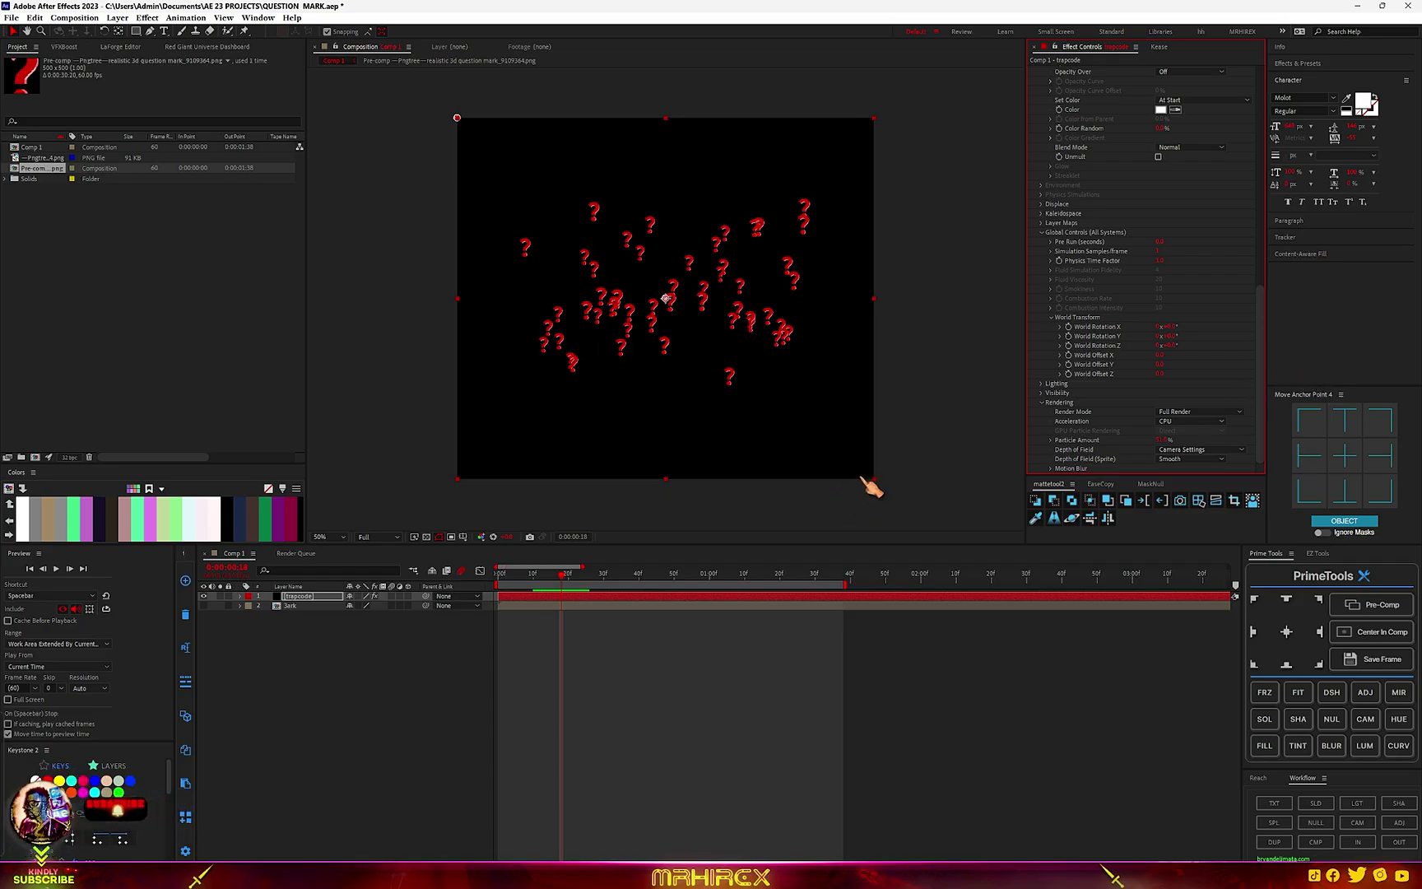
click(393, 537)
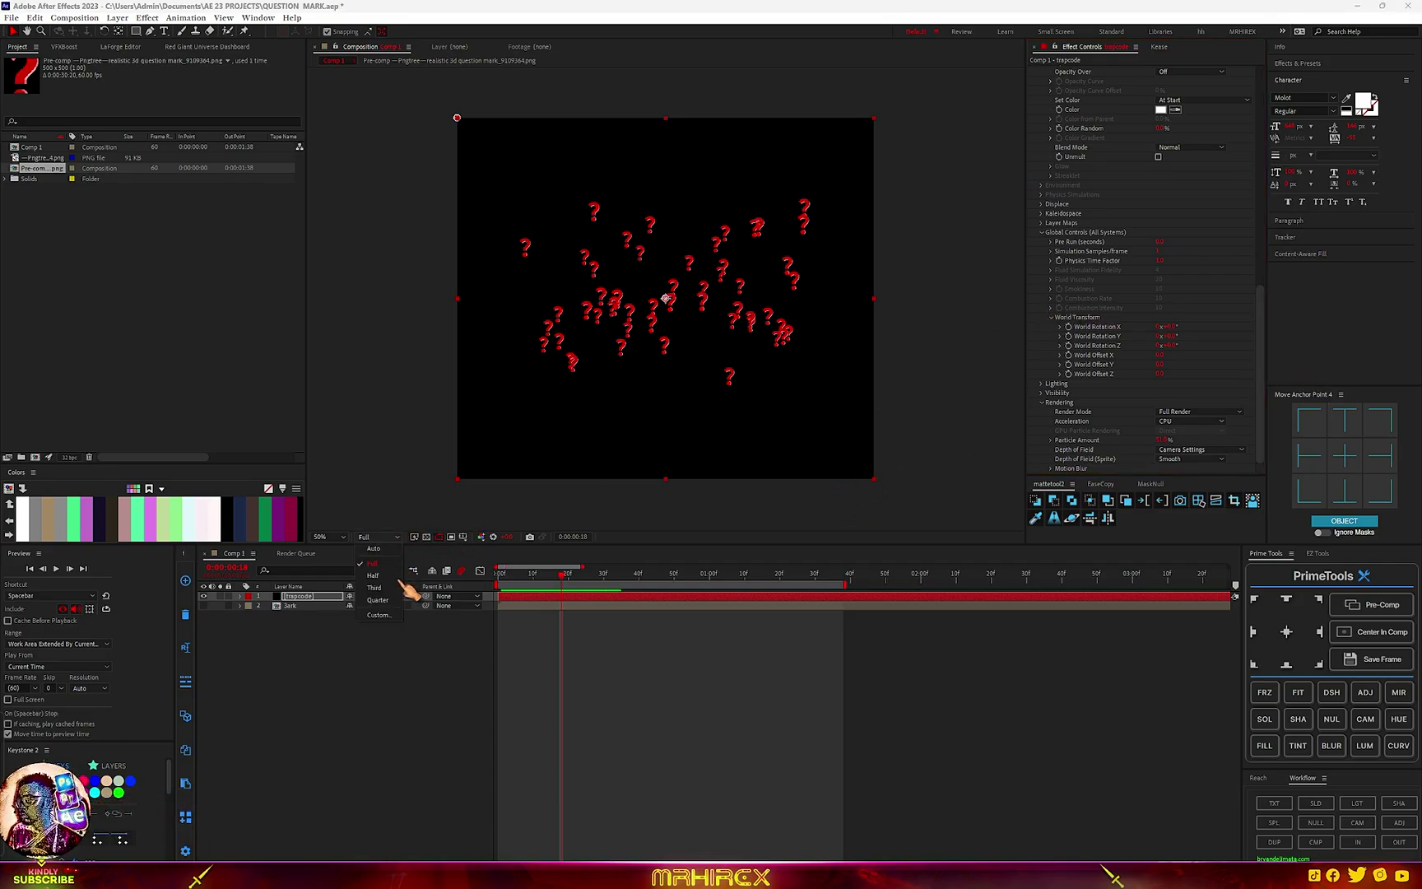
click(380, 600)
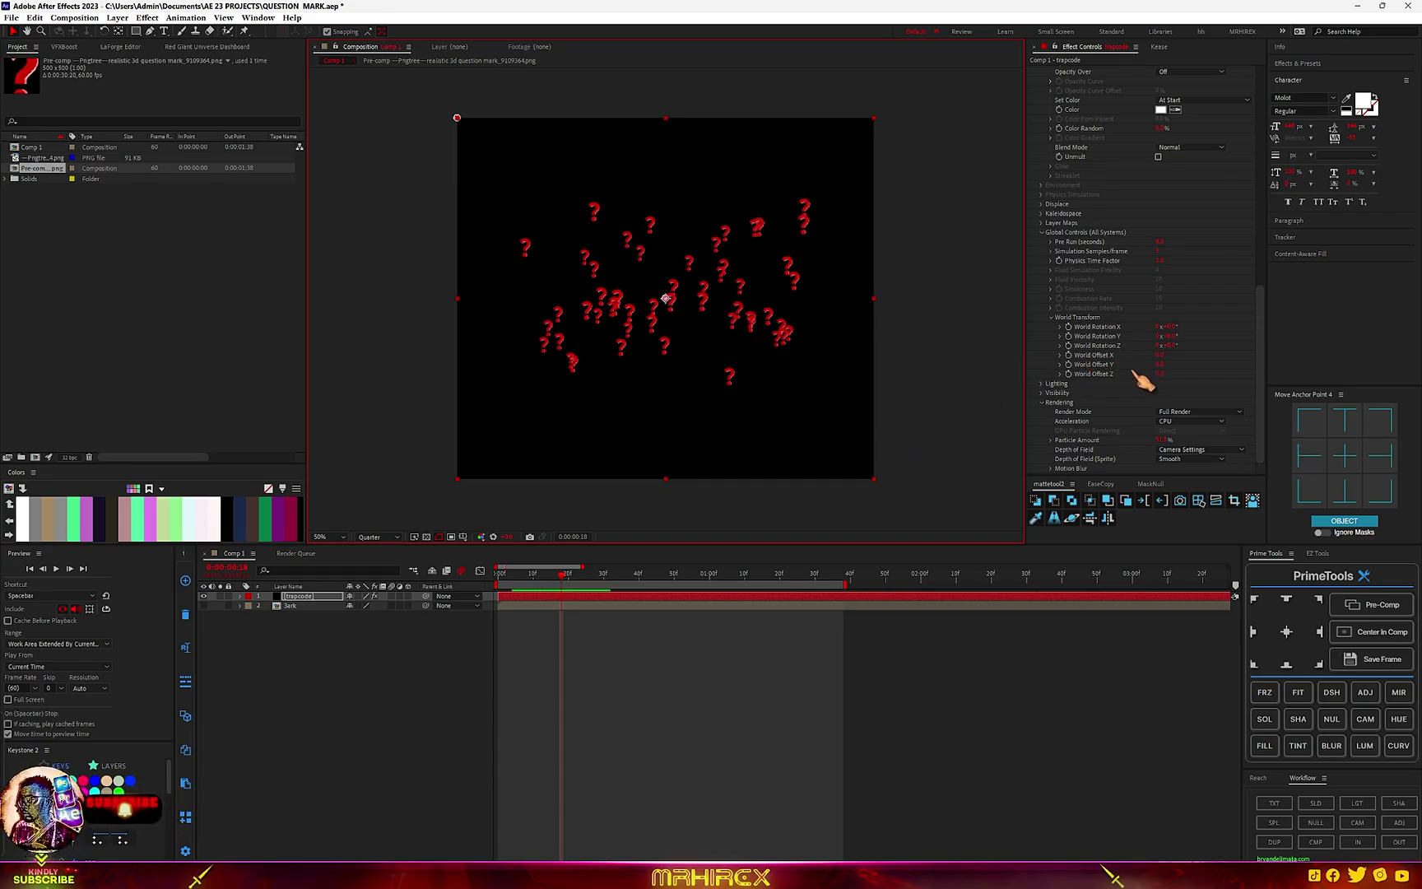
Keyframe World Offset Y at -1020 and move that keyframe to the timeline start
drag(1175, 363, 1088, 373)
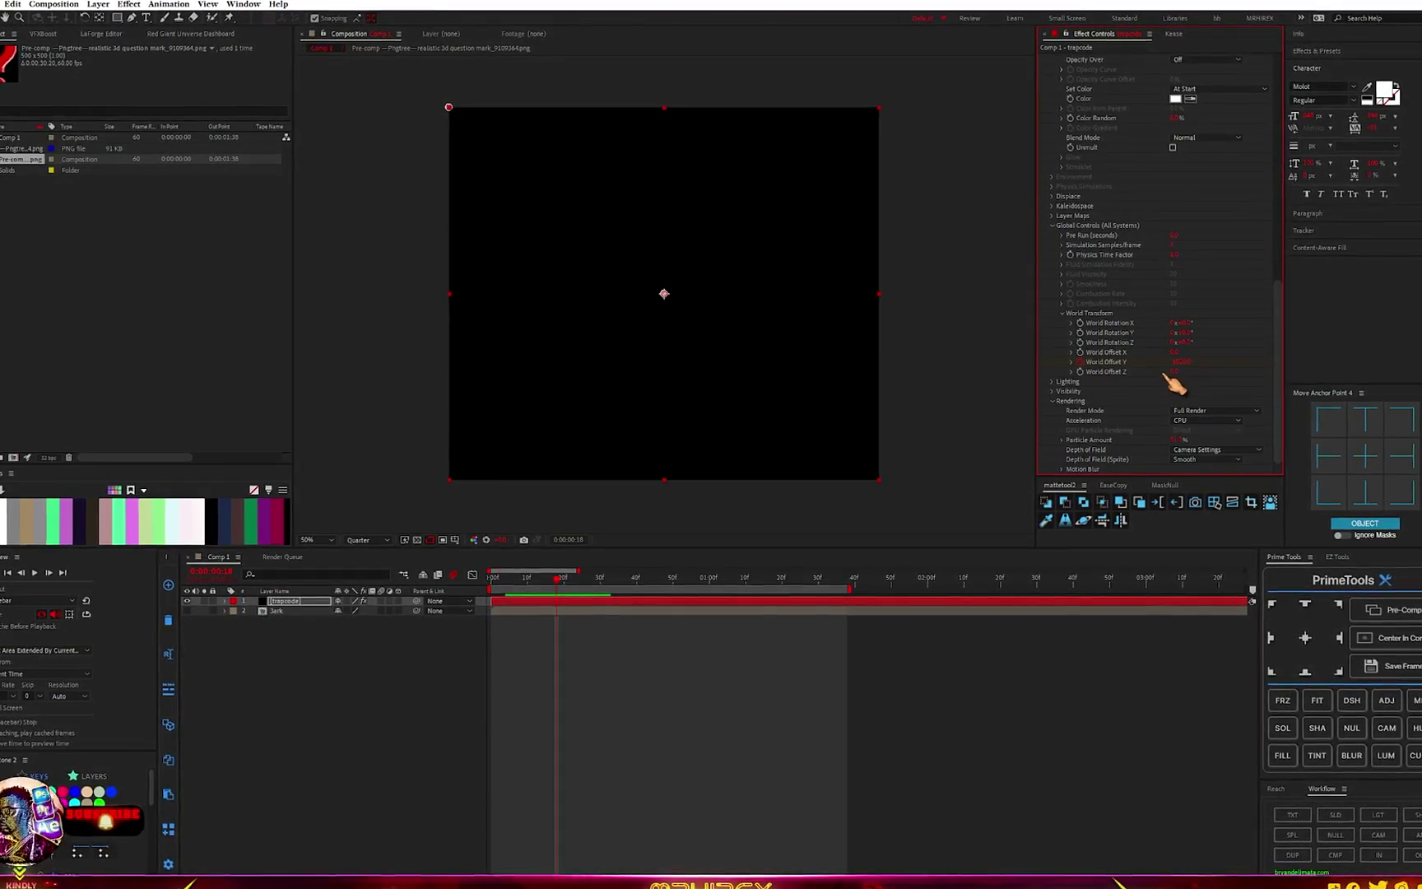
key(u)
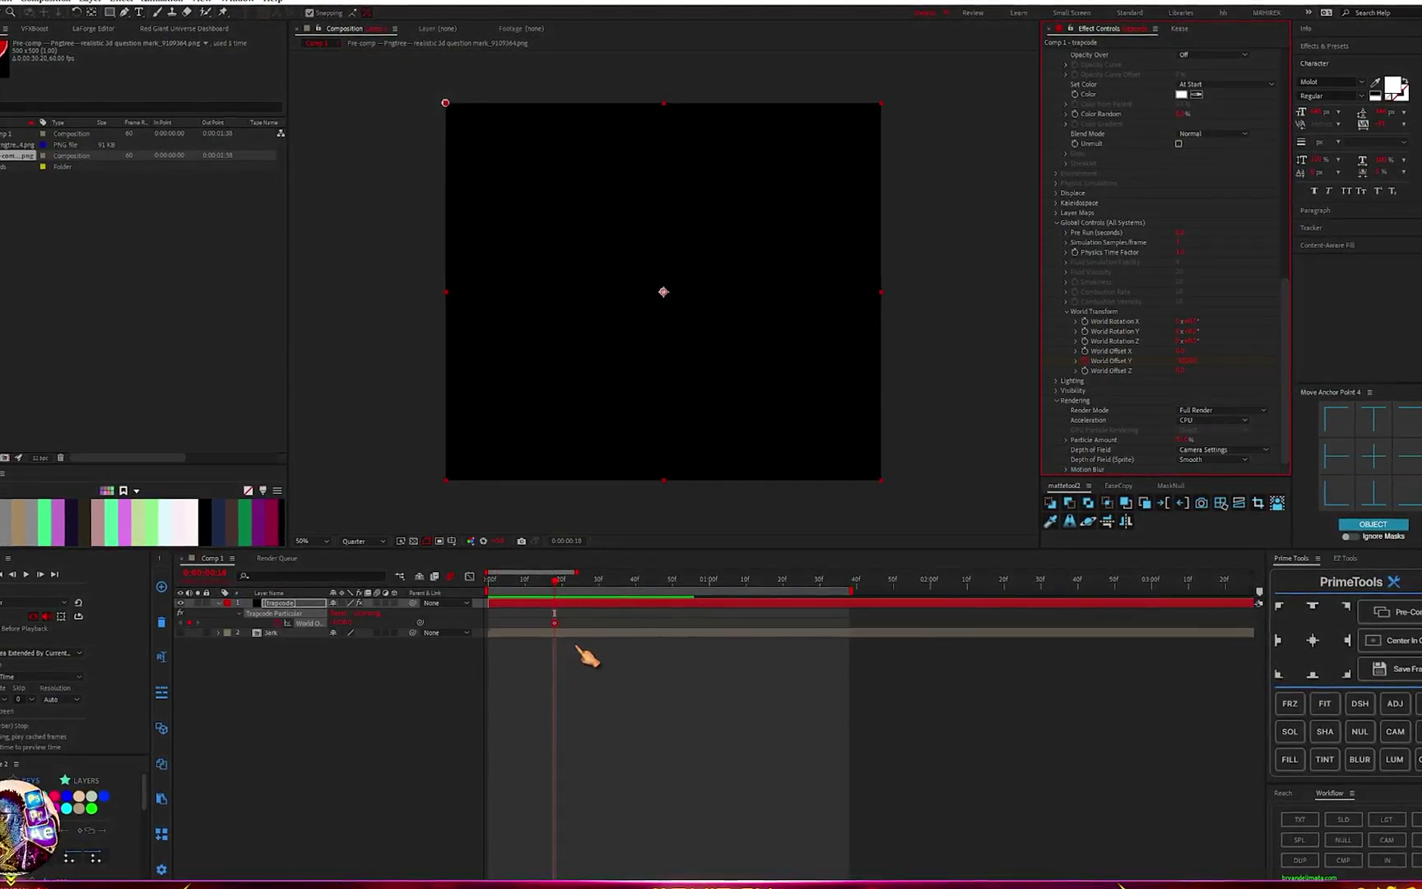
drag(554, 623, 492, 638)
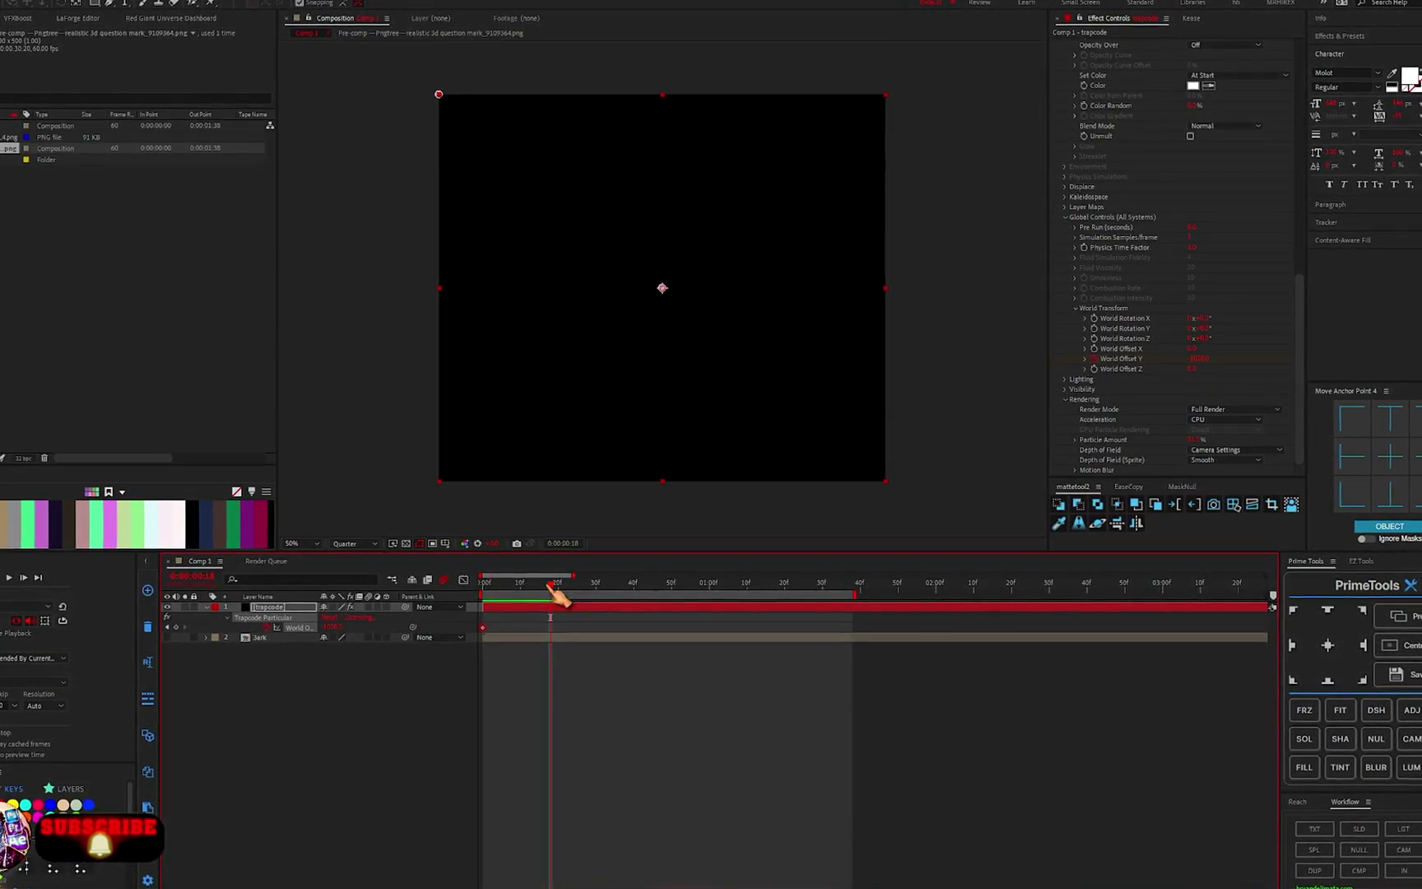
At frame 50, reset World Offset Y to 0 to add the landing keyframe
drag(551, 586, 671, 586)
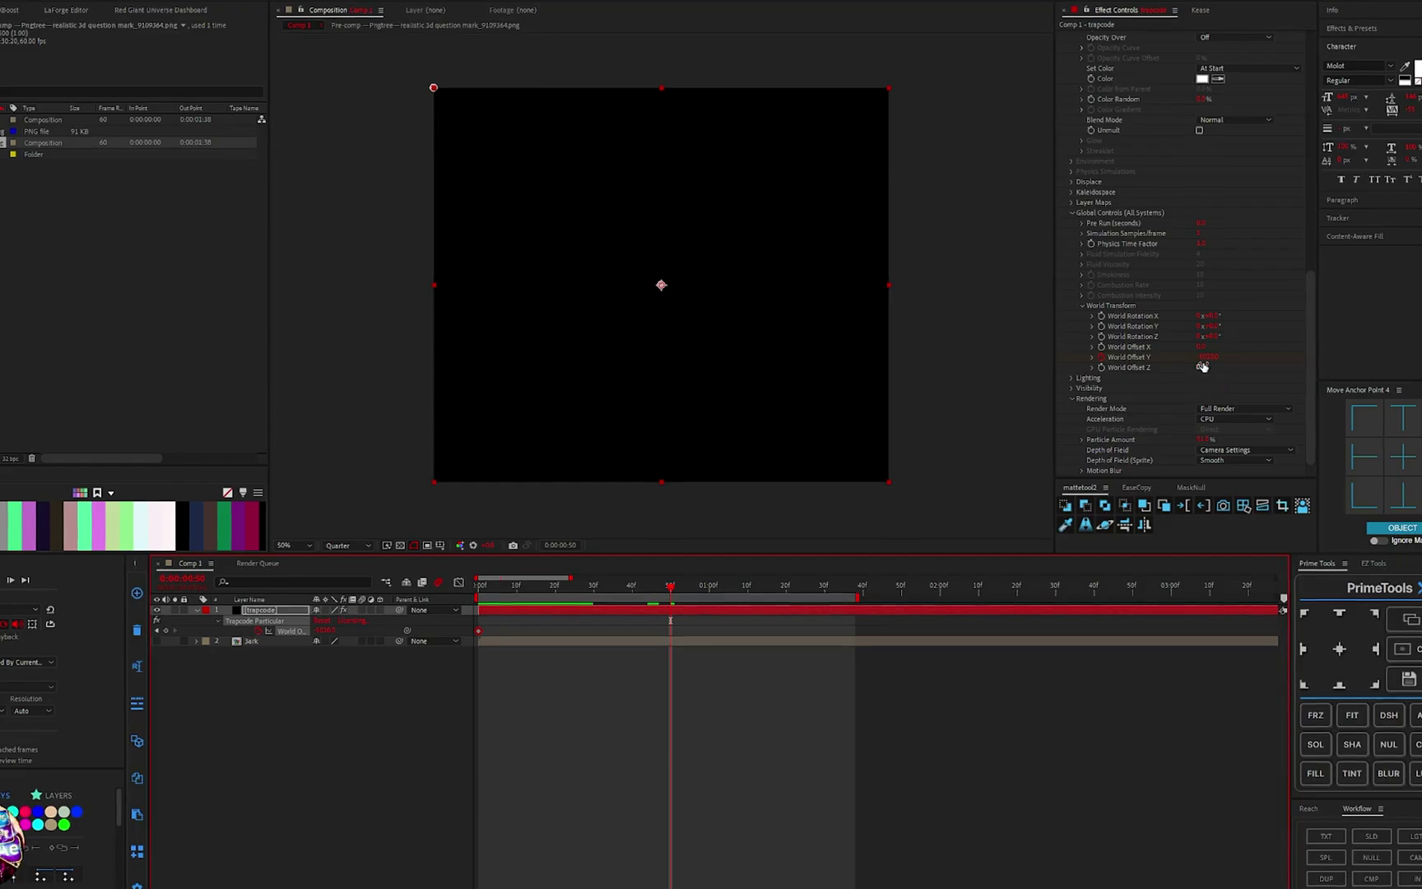
right_click(1203, 366)
click(1274, 469)
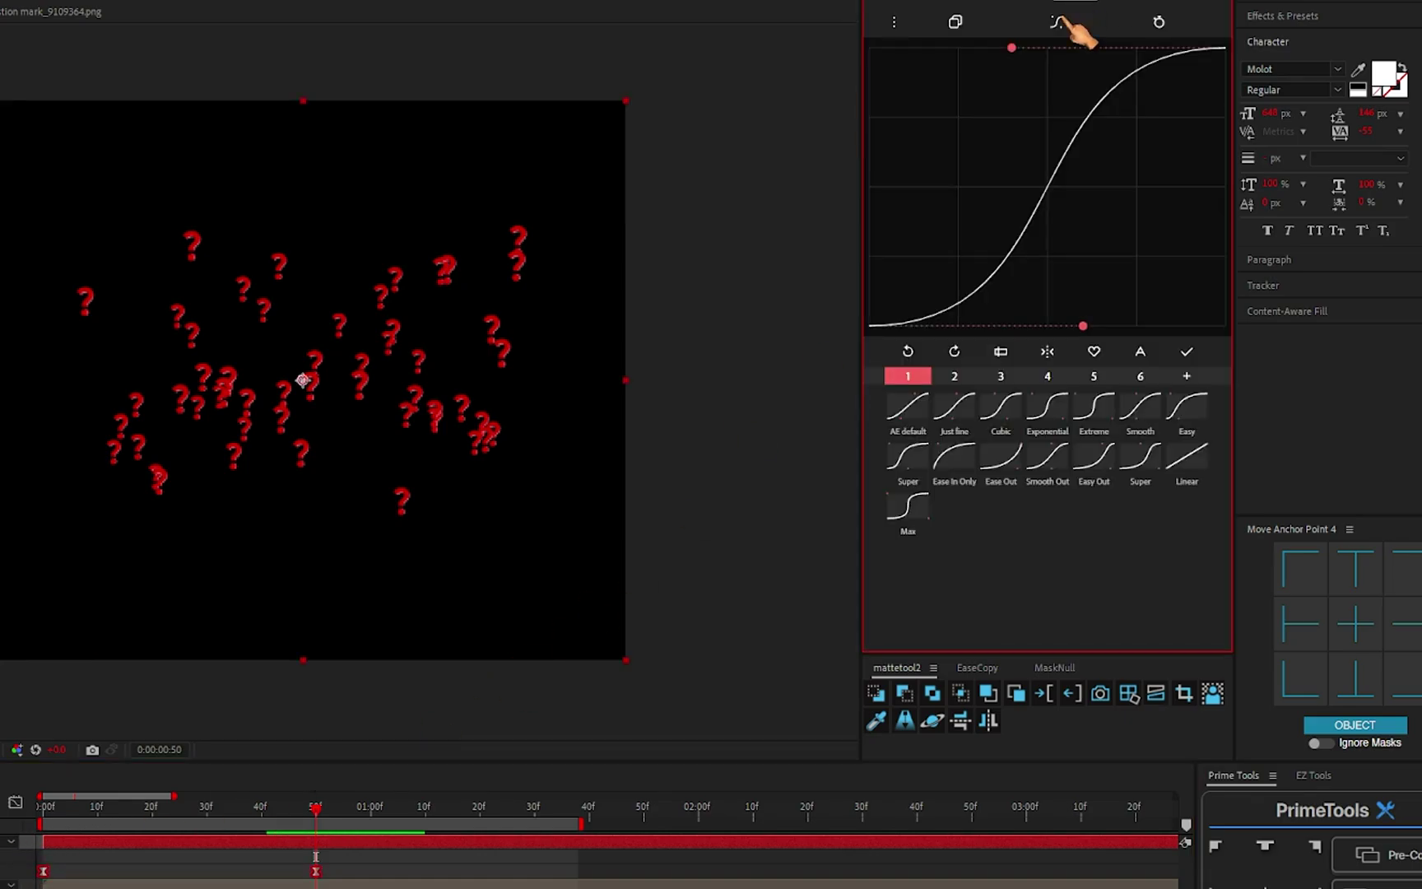
Give the World Offset keyframes a steep Kease ease-out curve and preview the drop
drag(1091, 325, 873, 205)
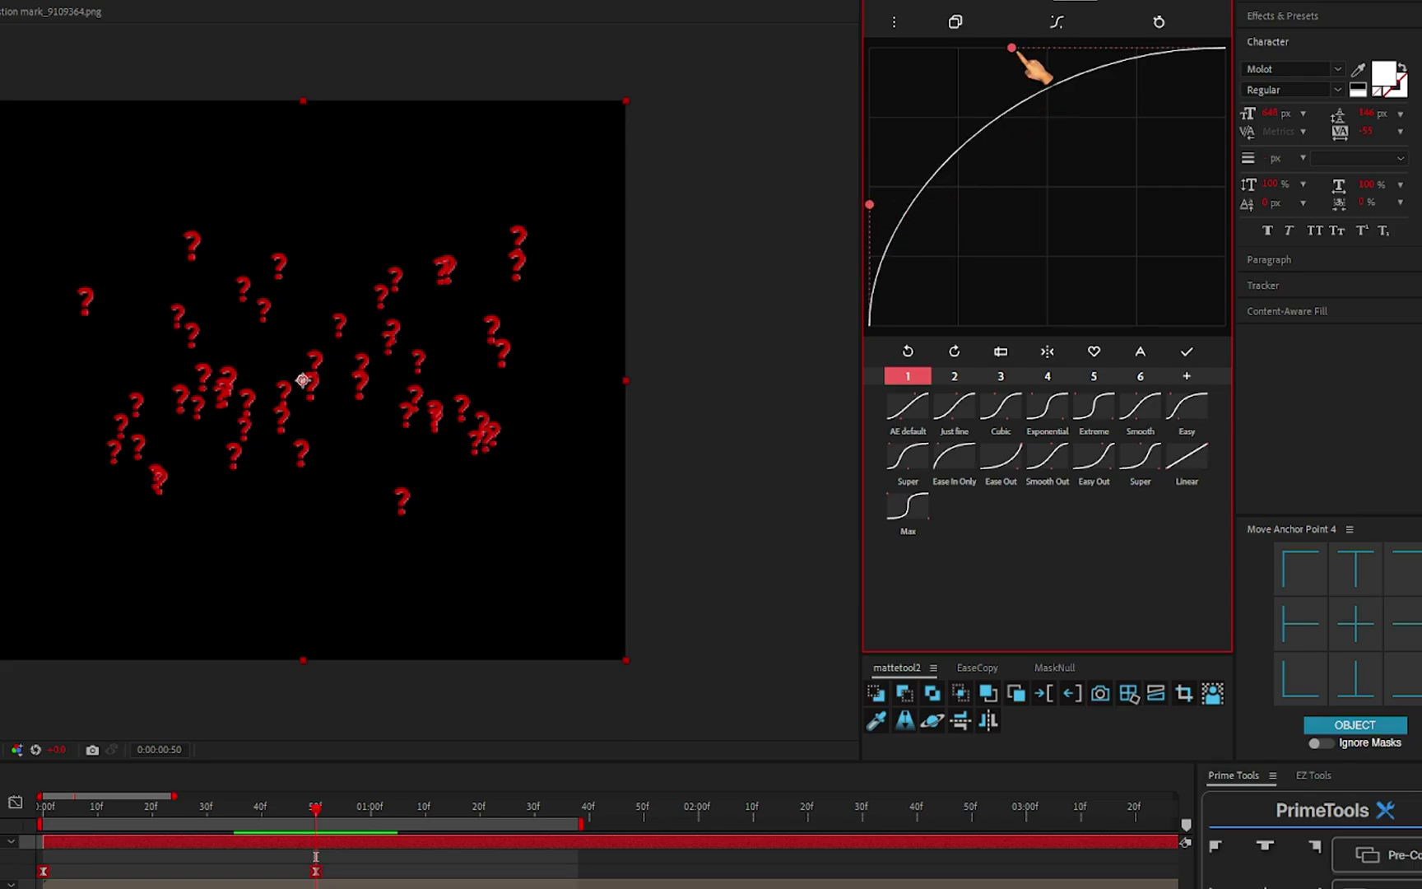
drag(1014, 48, 981, 49)
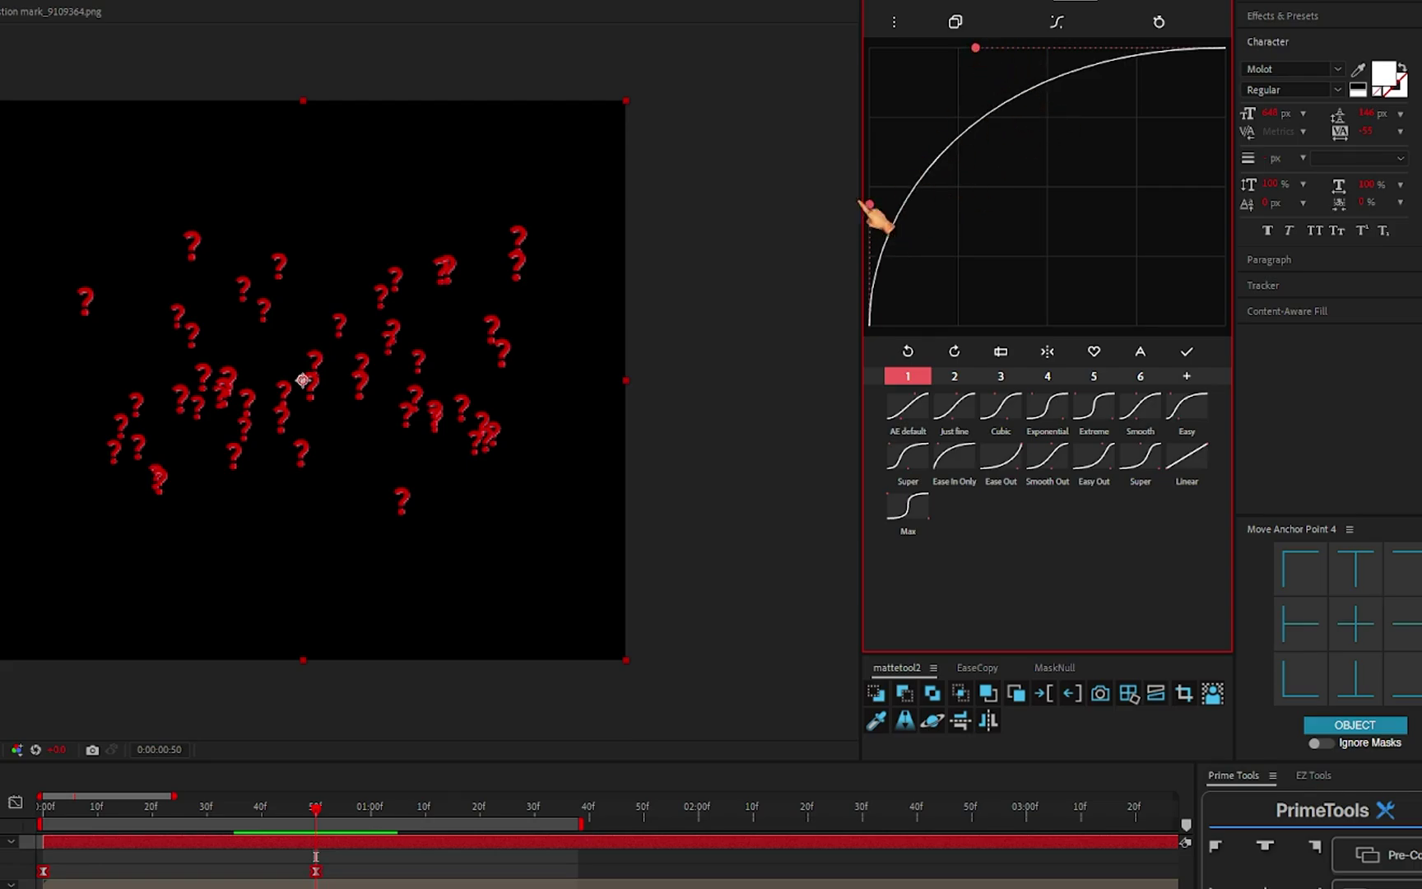
click(1193, 353)
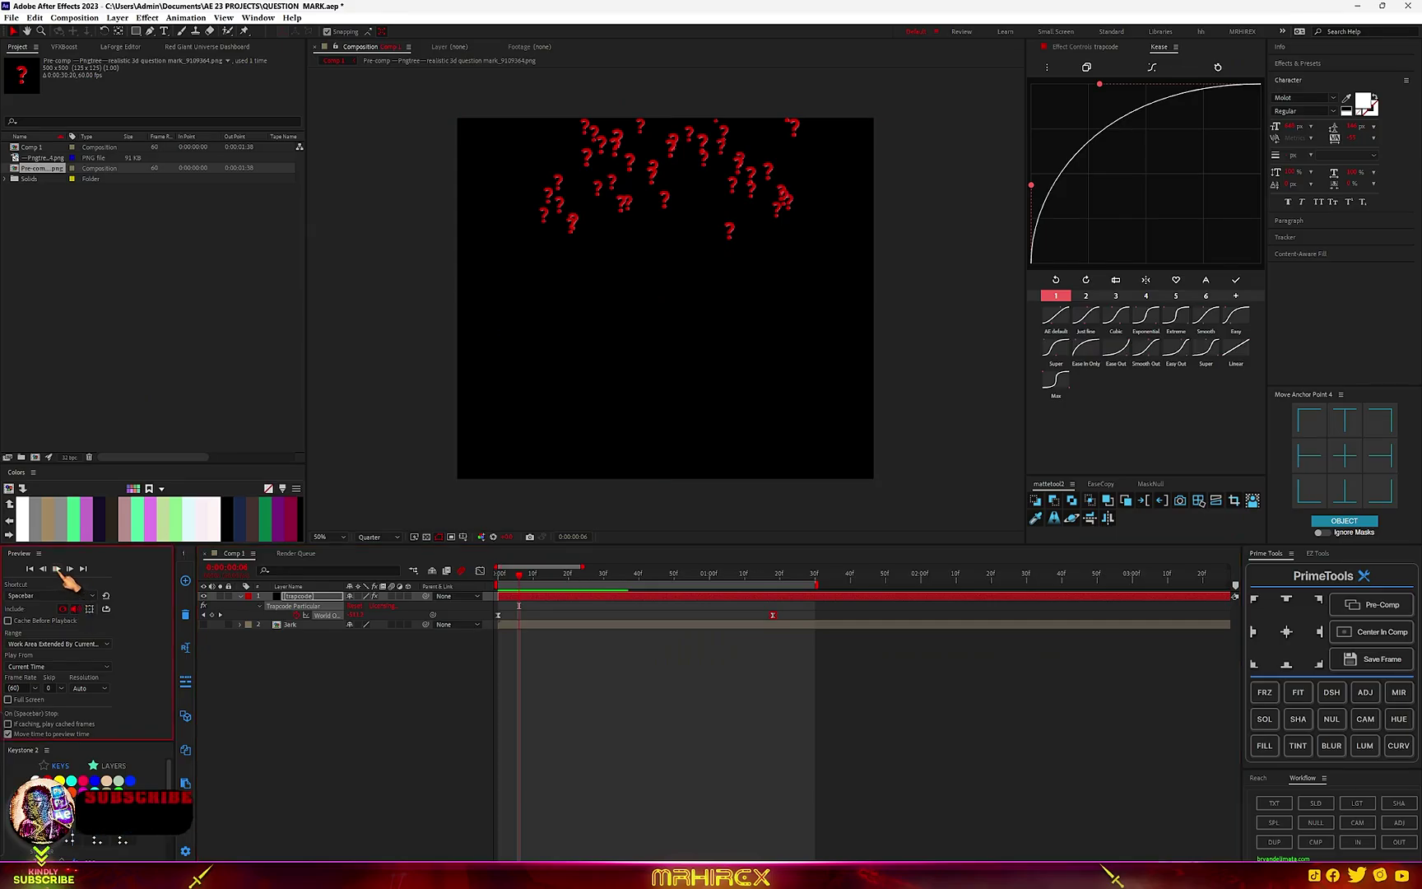
click(57, 569)
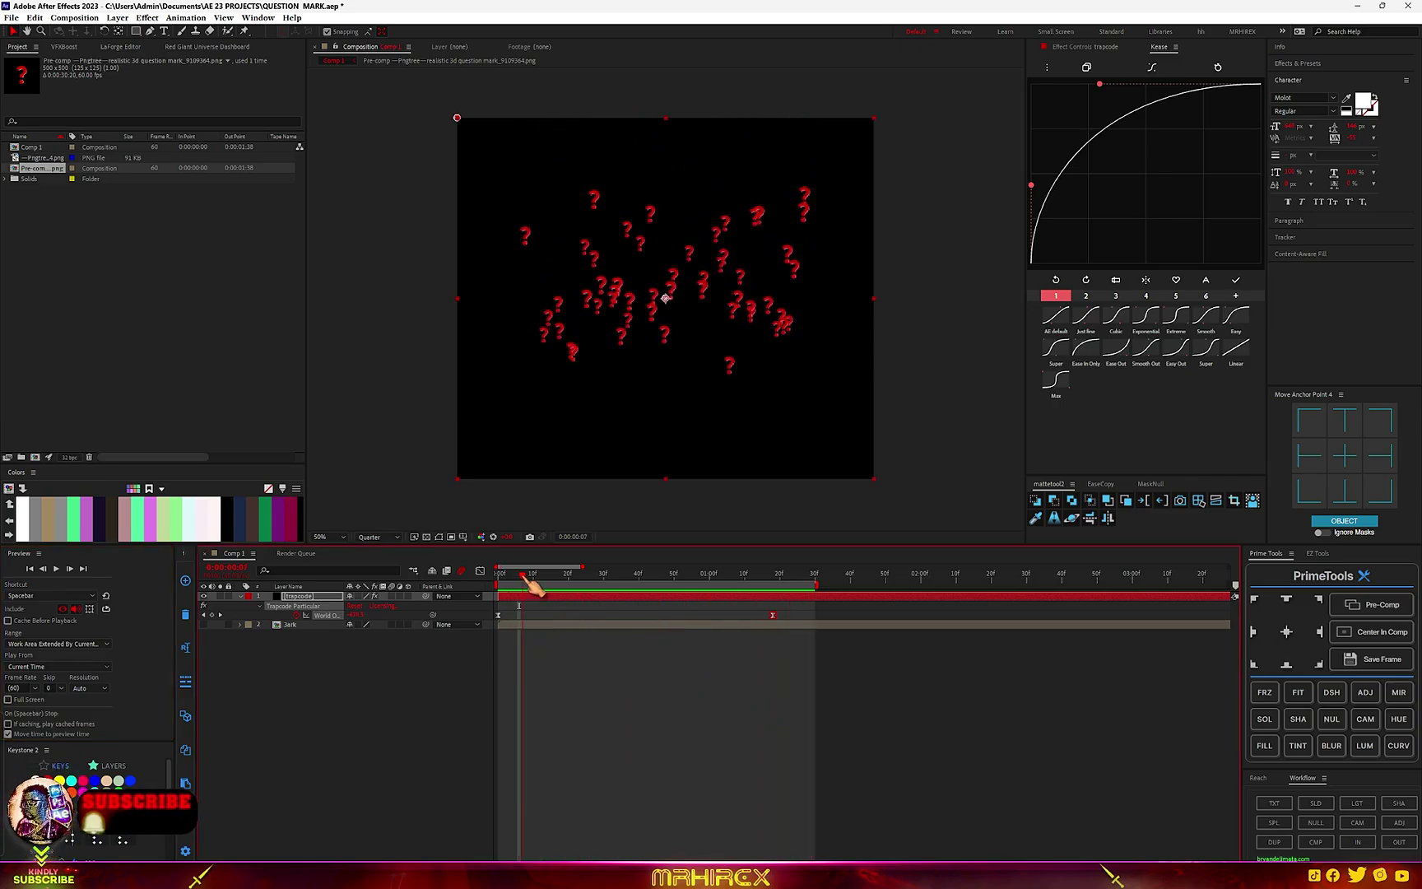
Keyframe the Particles count near zero at the start of the timeline
key(space)
click(1075, 49)
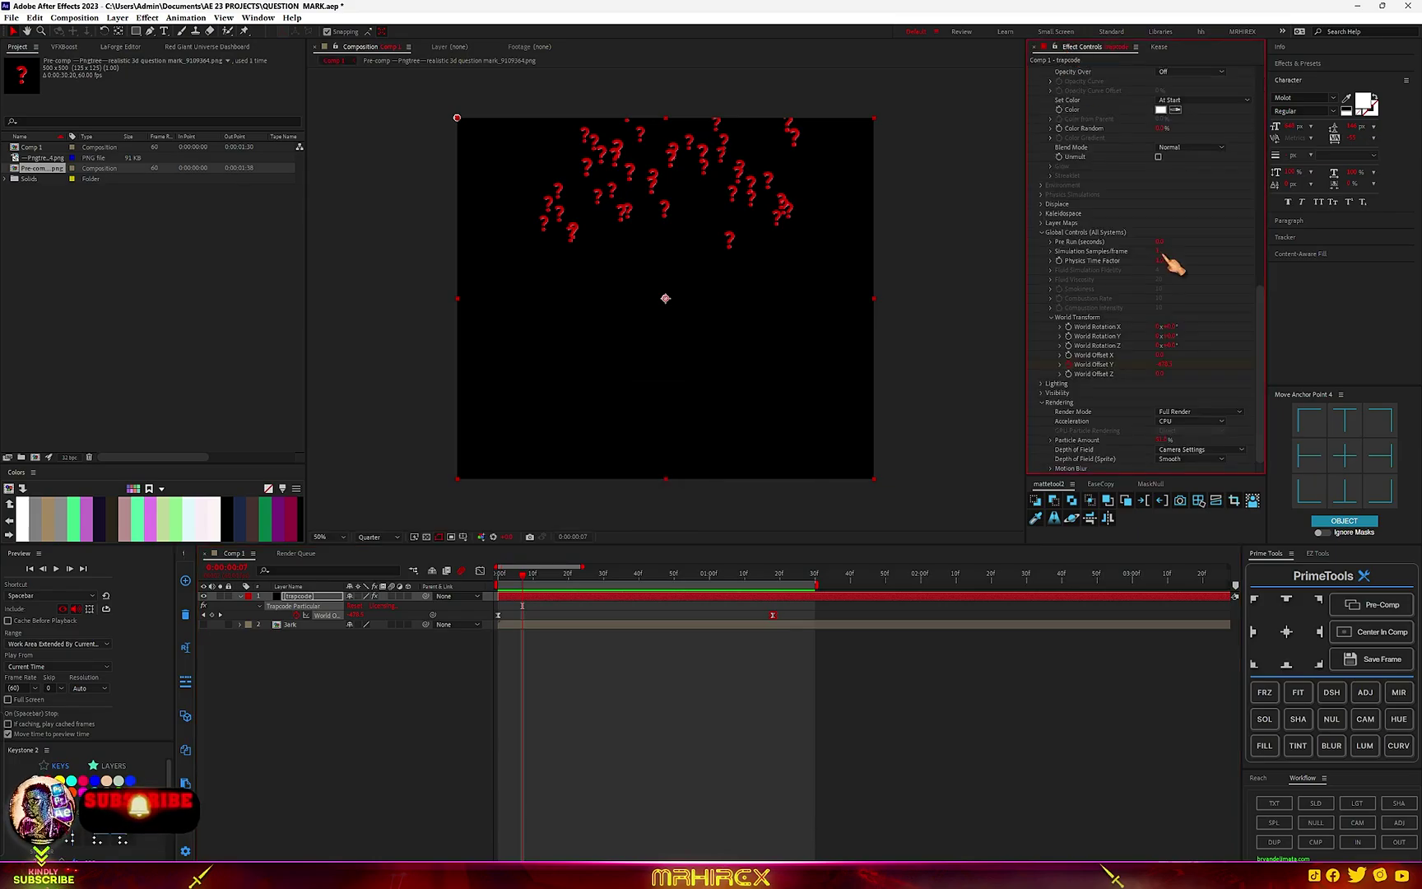
scroll(1094, 292, up, 10)
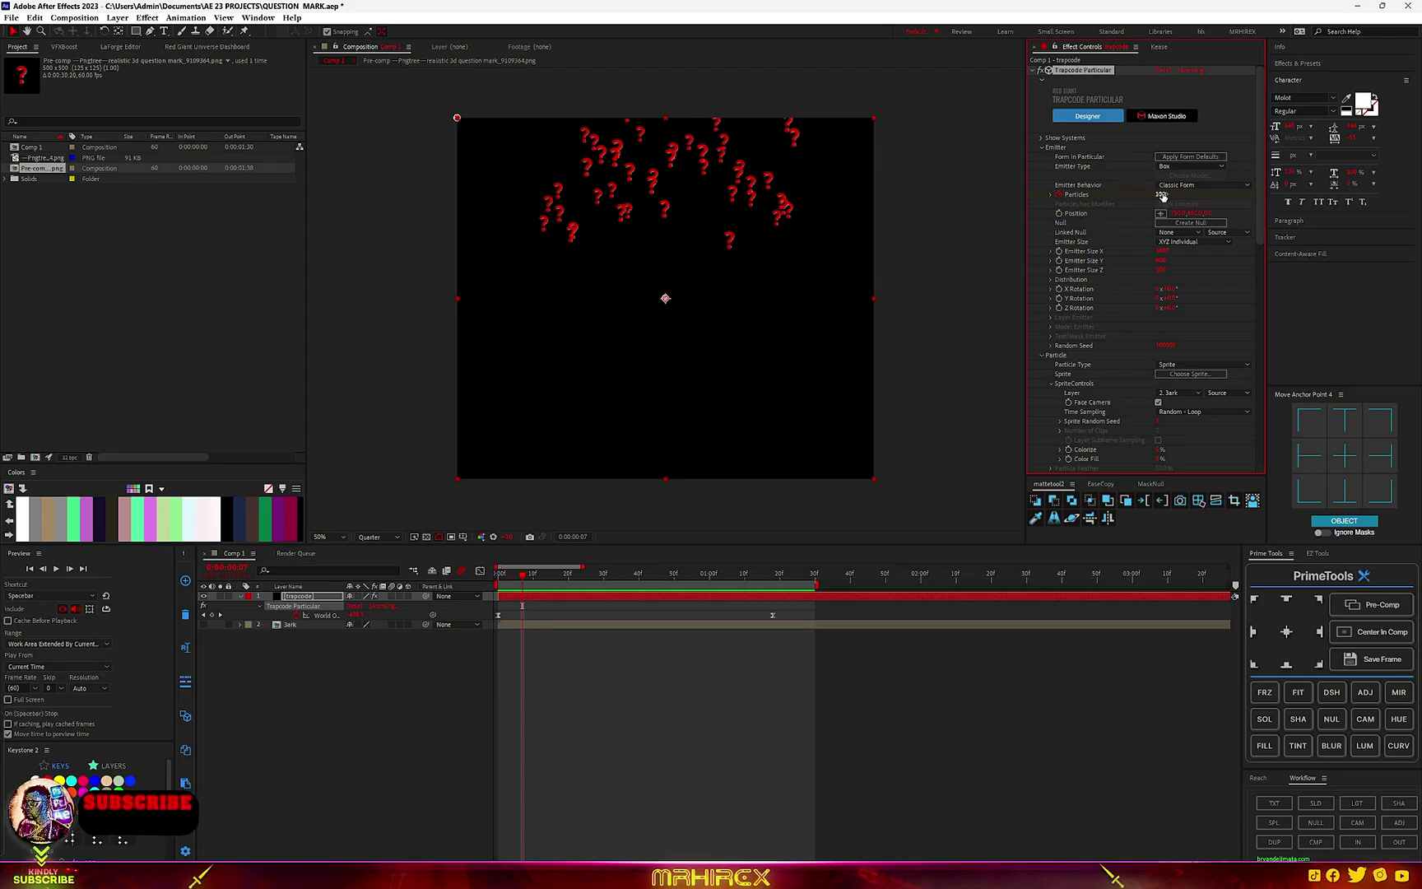
drag(1155, 197, 1154, 198)
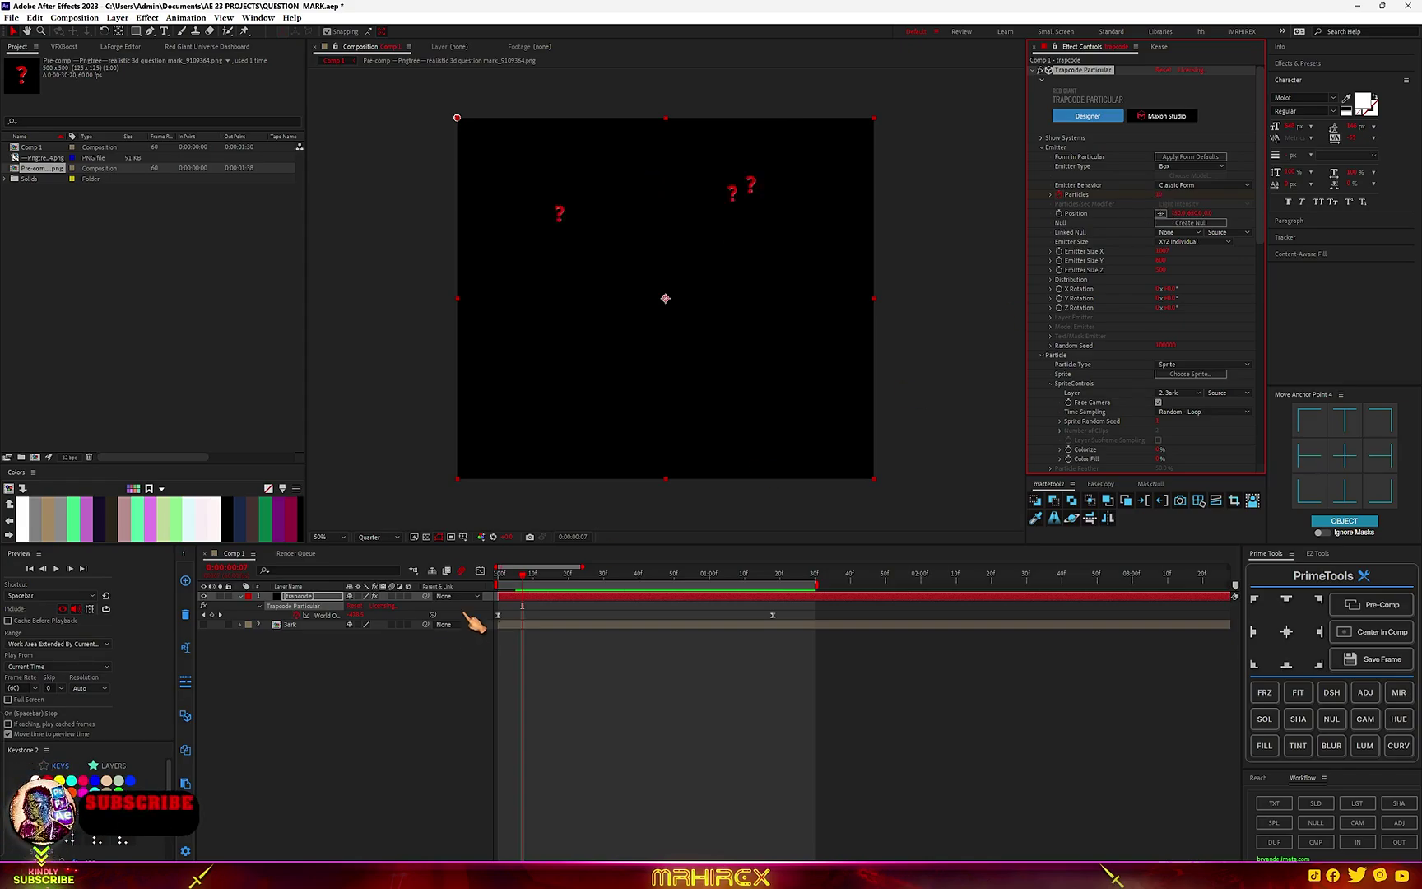
key(u)
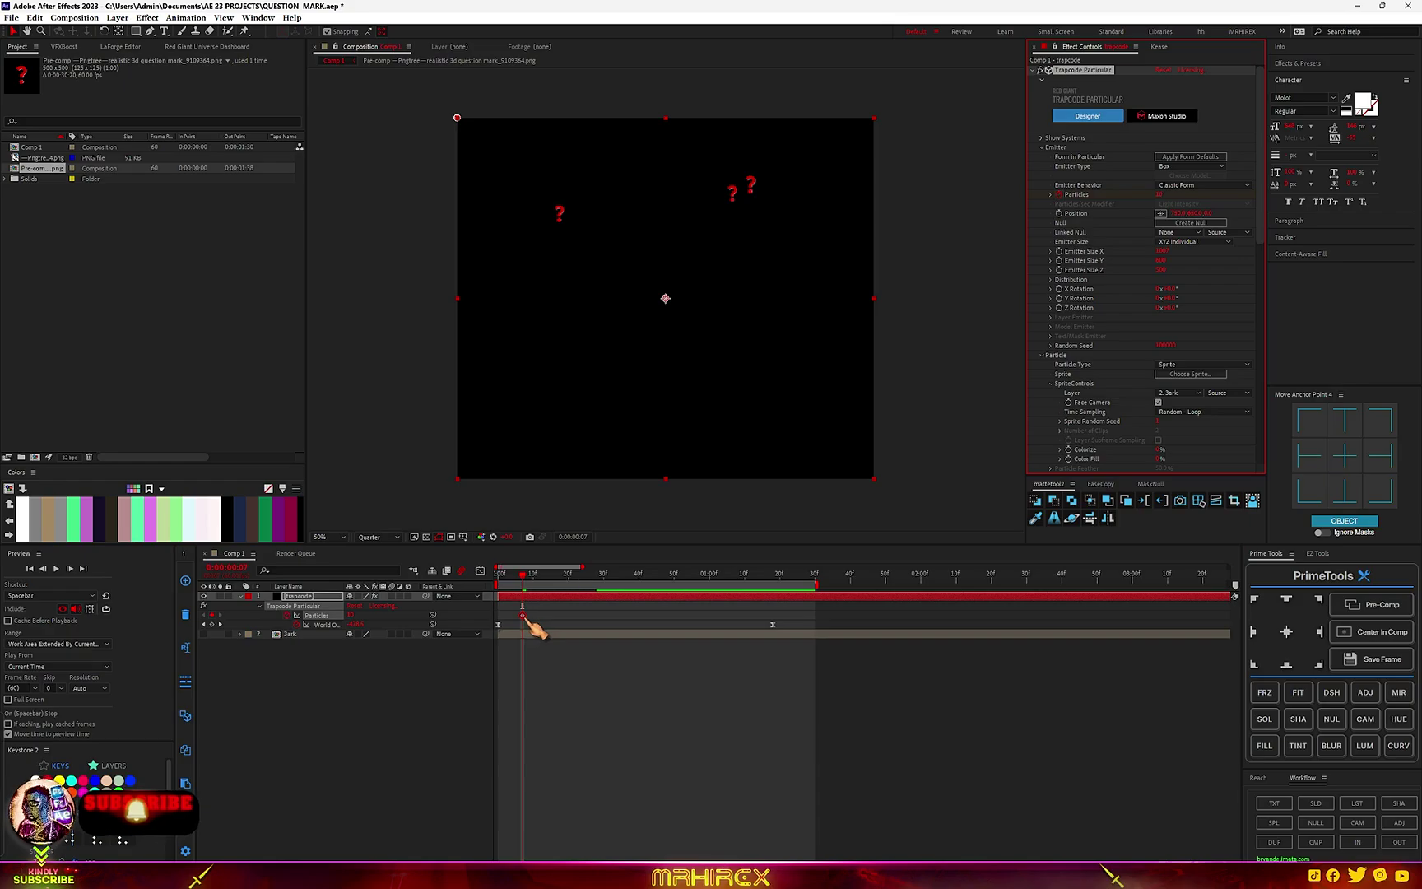
drag(521, 615, 511, 615)
At 0:00:01:05 raise Particles to fill the comp and easy-ease both keyframes
key(Page_Up)
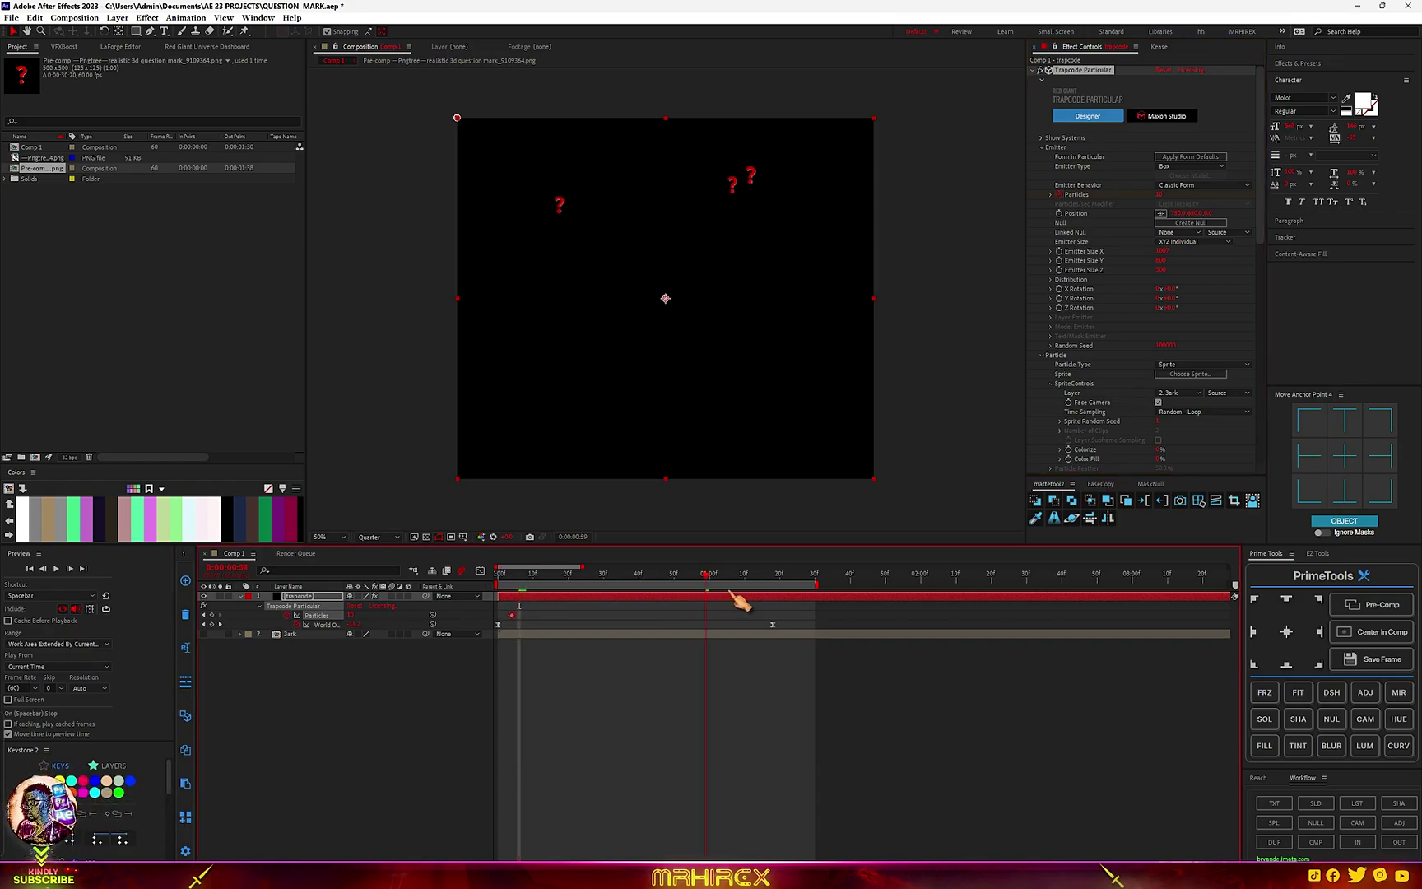
click(727, 576)
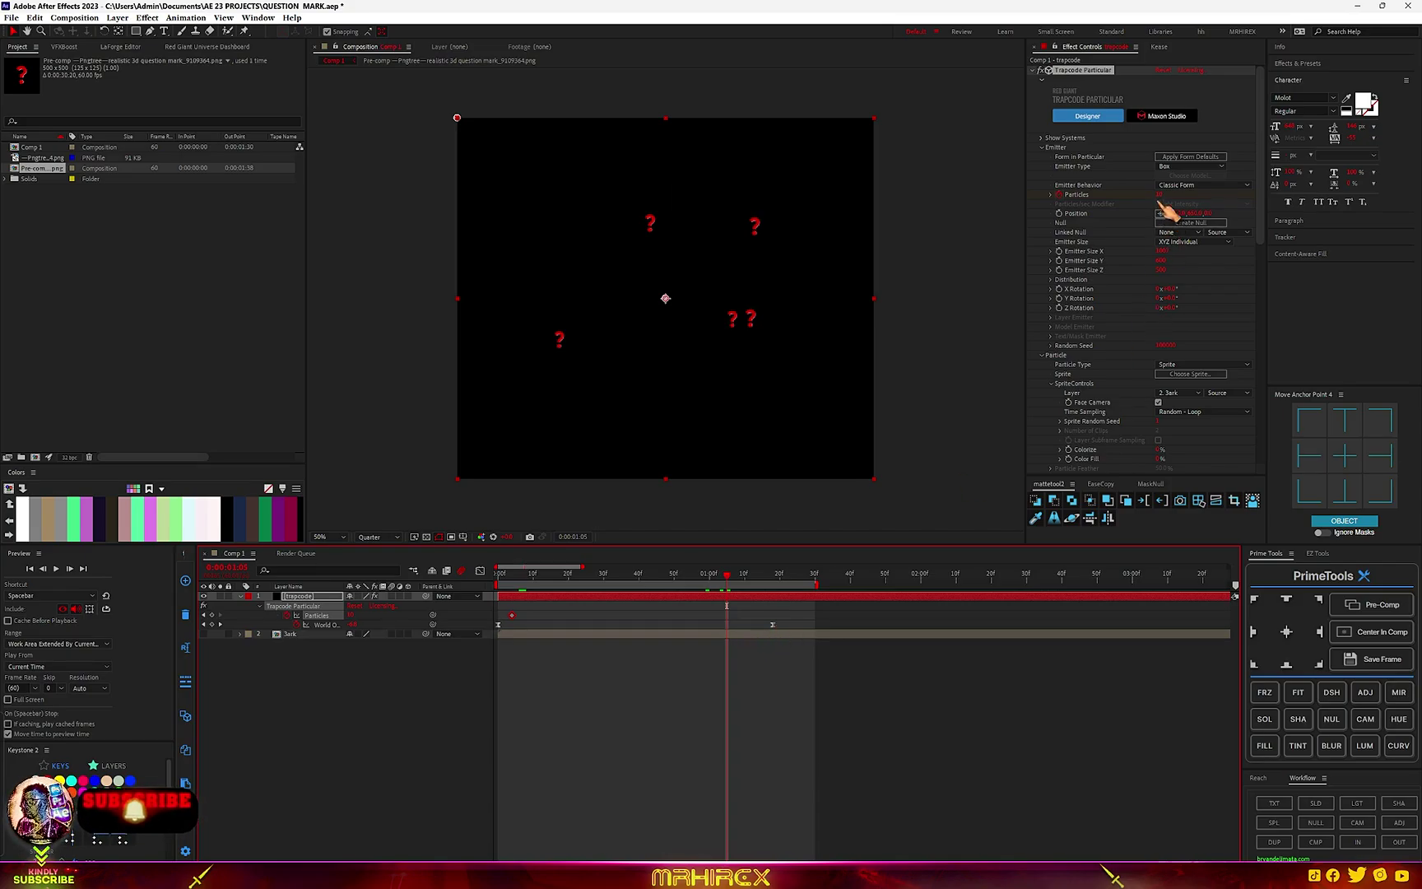
drag(1164, 195, 1180, 195)
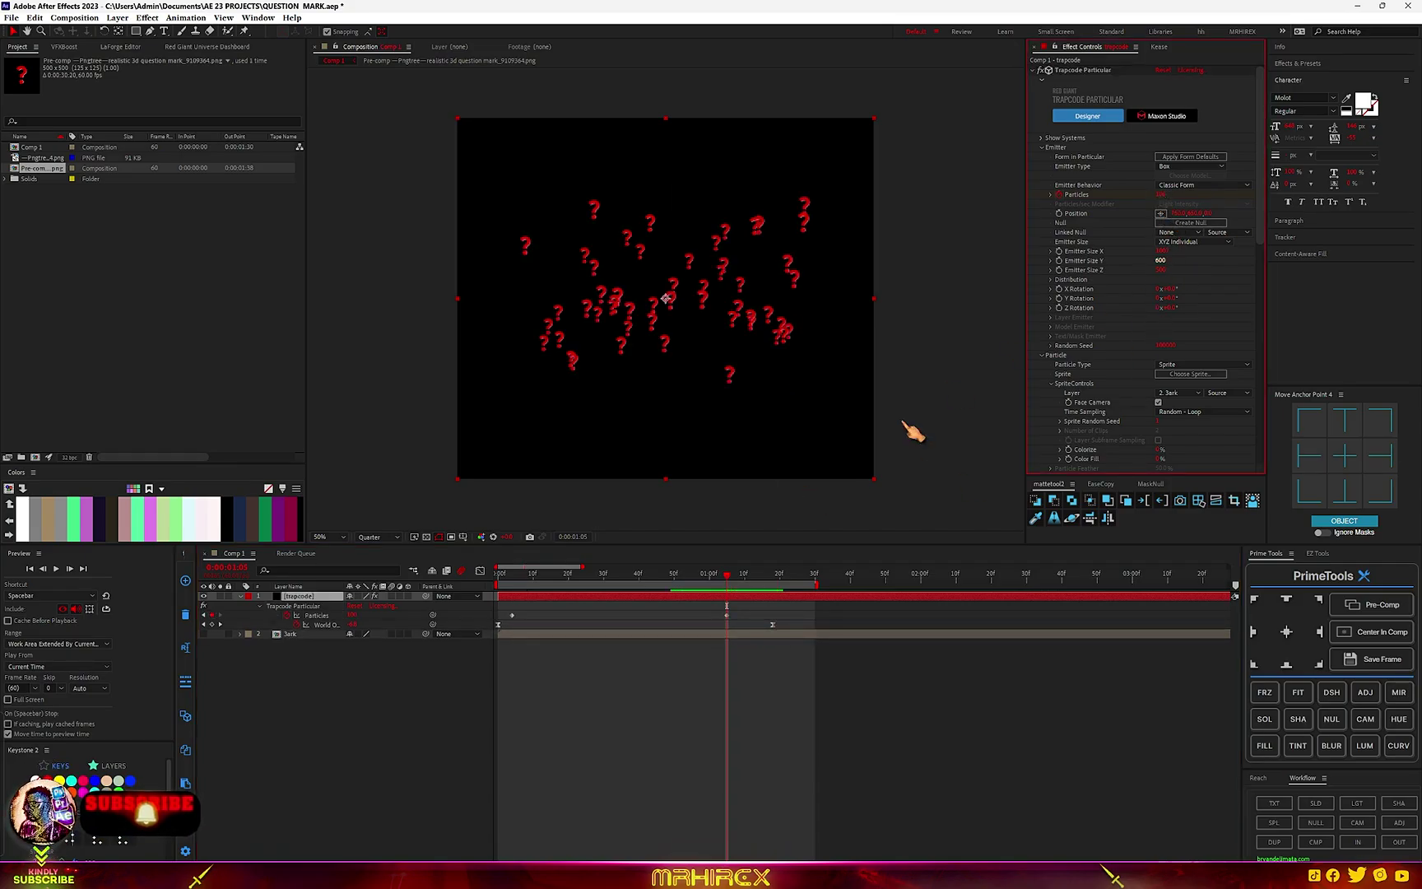
drag(757, 623, 514, 632)
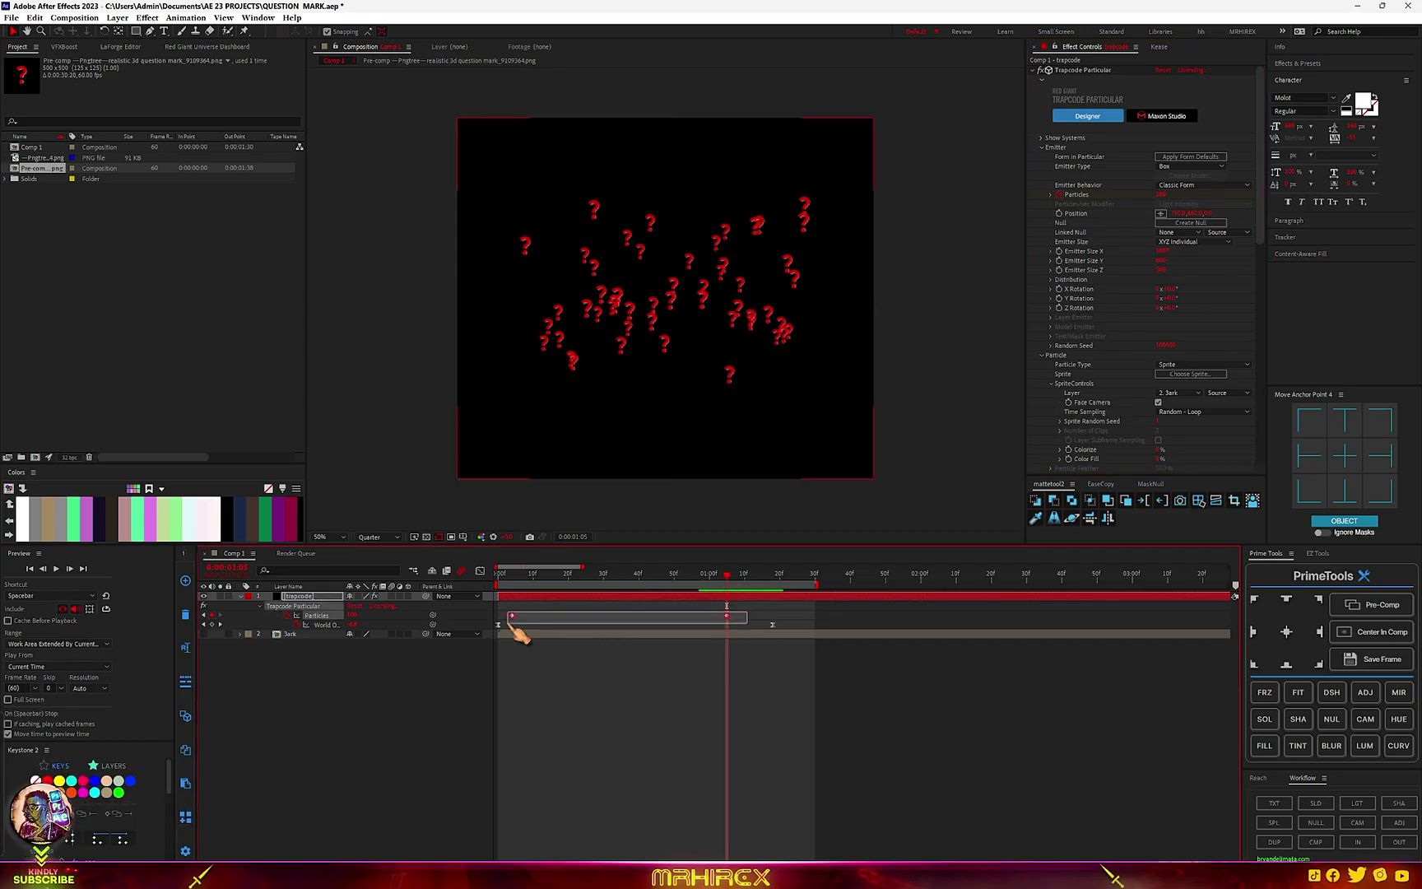
key(F9)
Scrub the Rendering Particle Amount lower, then zoom the viewer in and out to check
key(space)
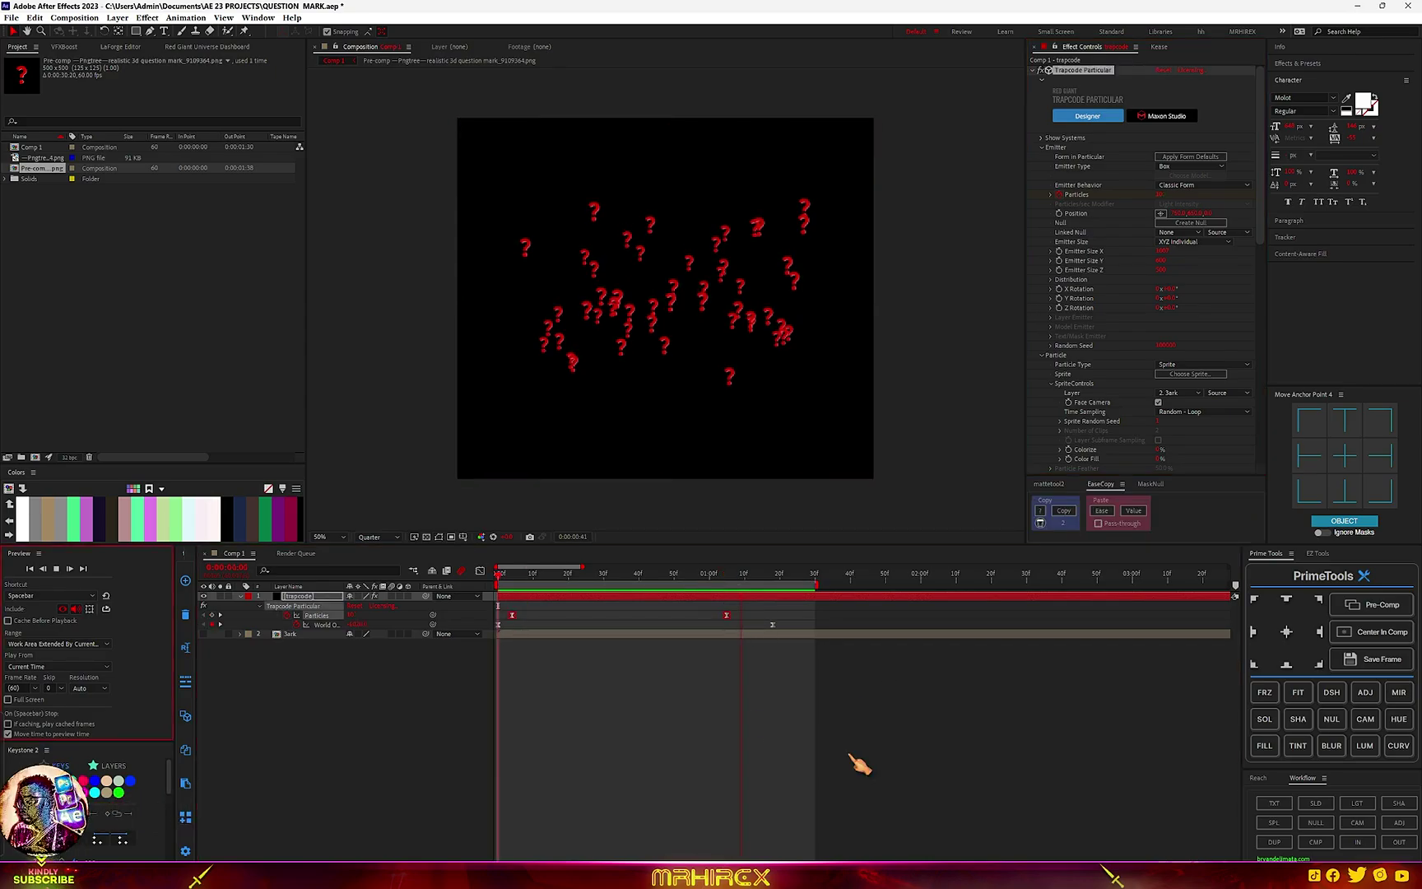
key(space)
scroll(1152, 411, down, 15)
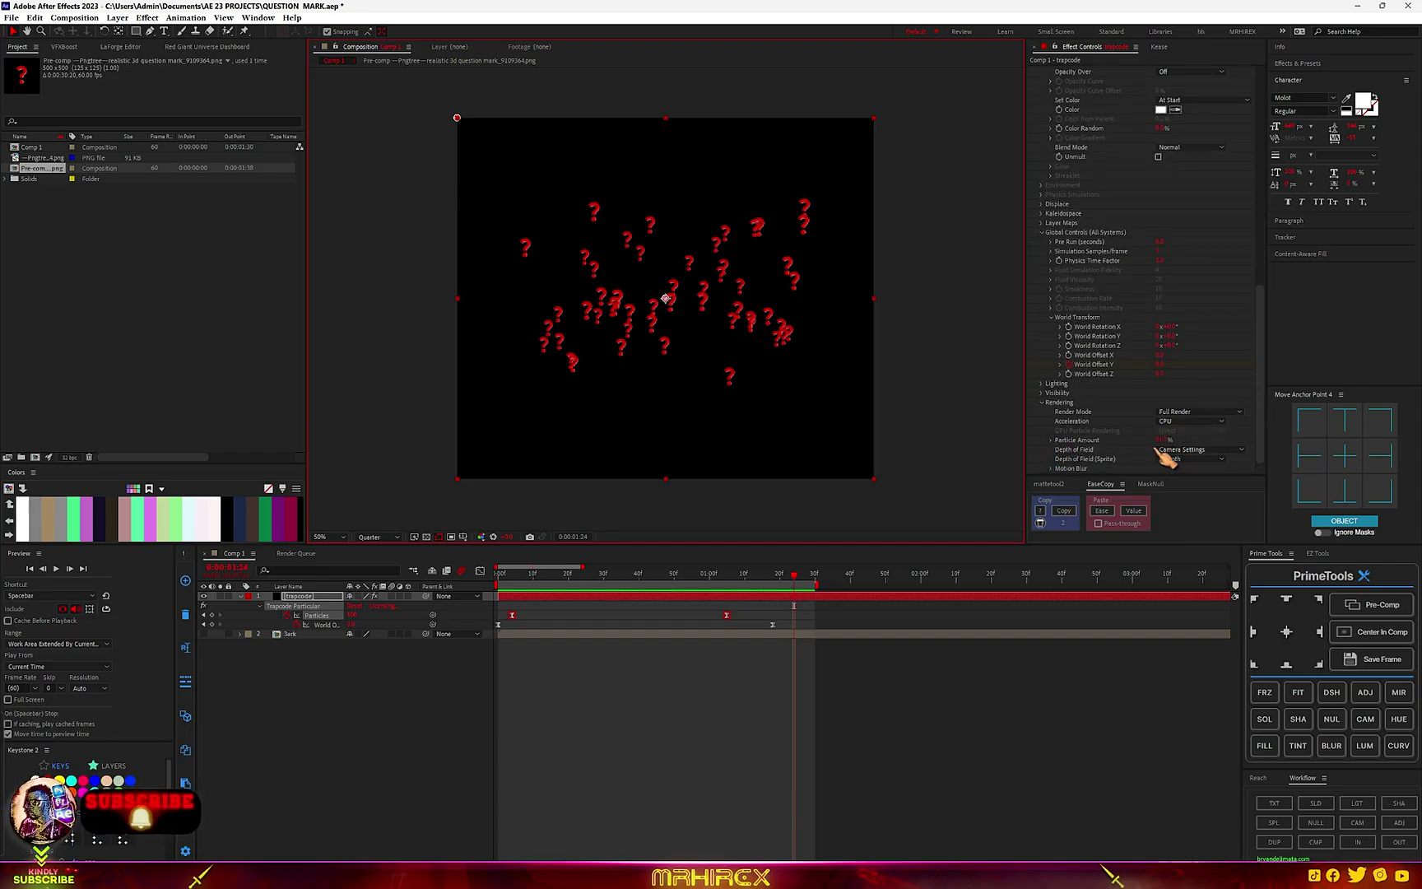
drag(1154, 442, 1128, 442)
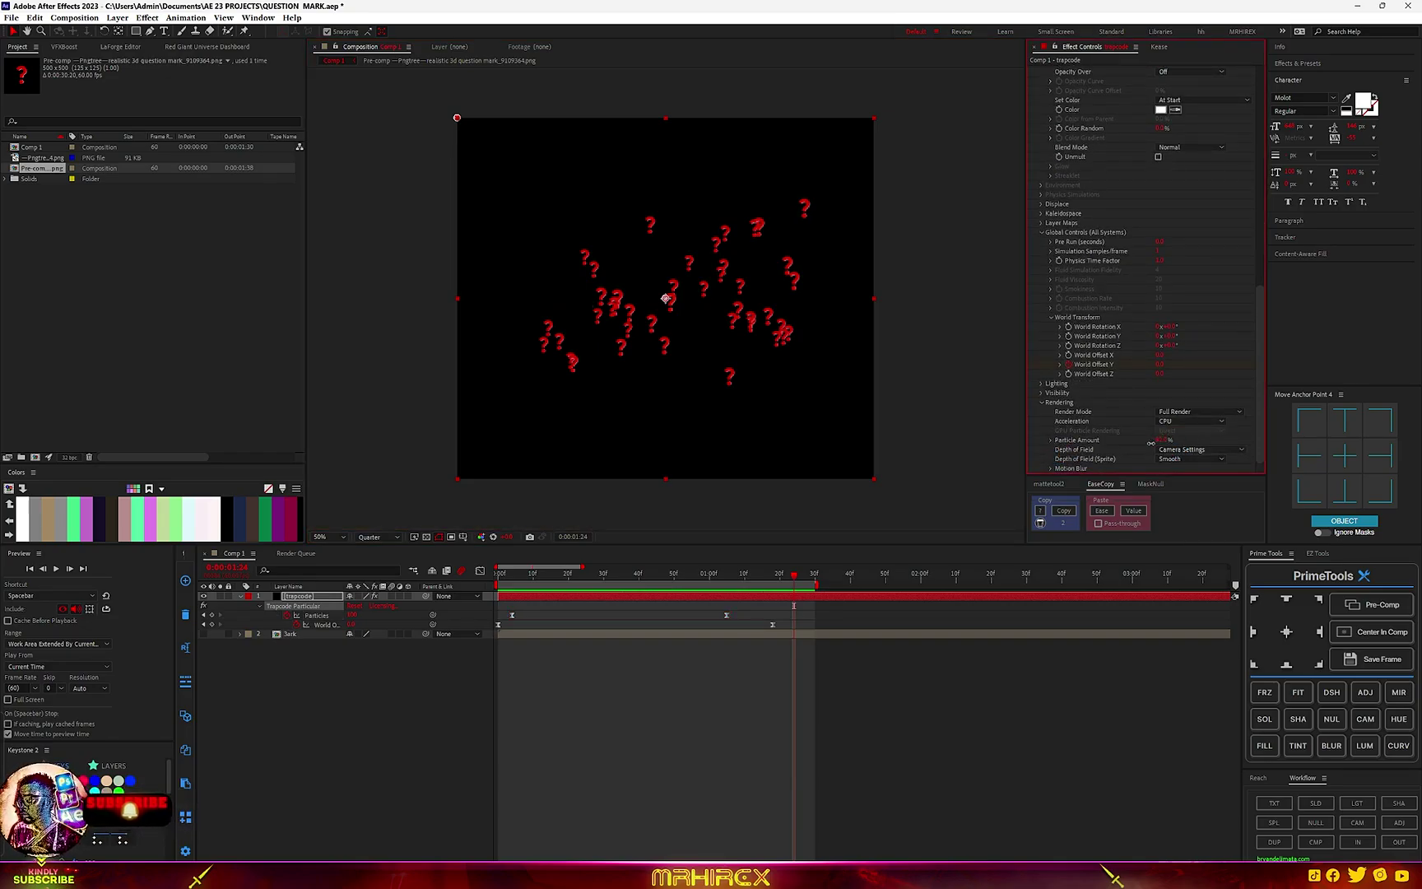
key(Page_Up)
key(Page_Up)
key(Page_Up)
key(Page_Up)
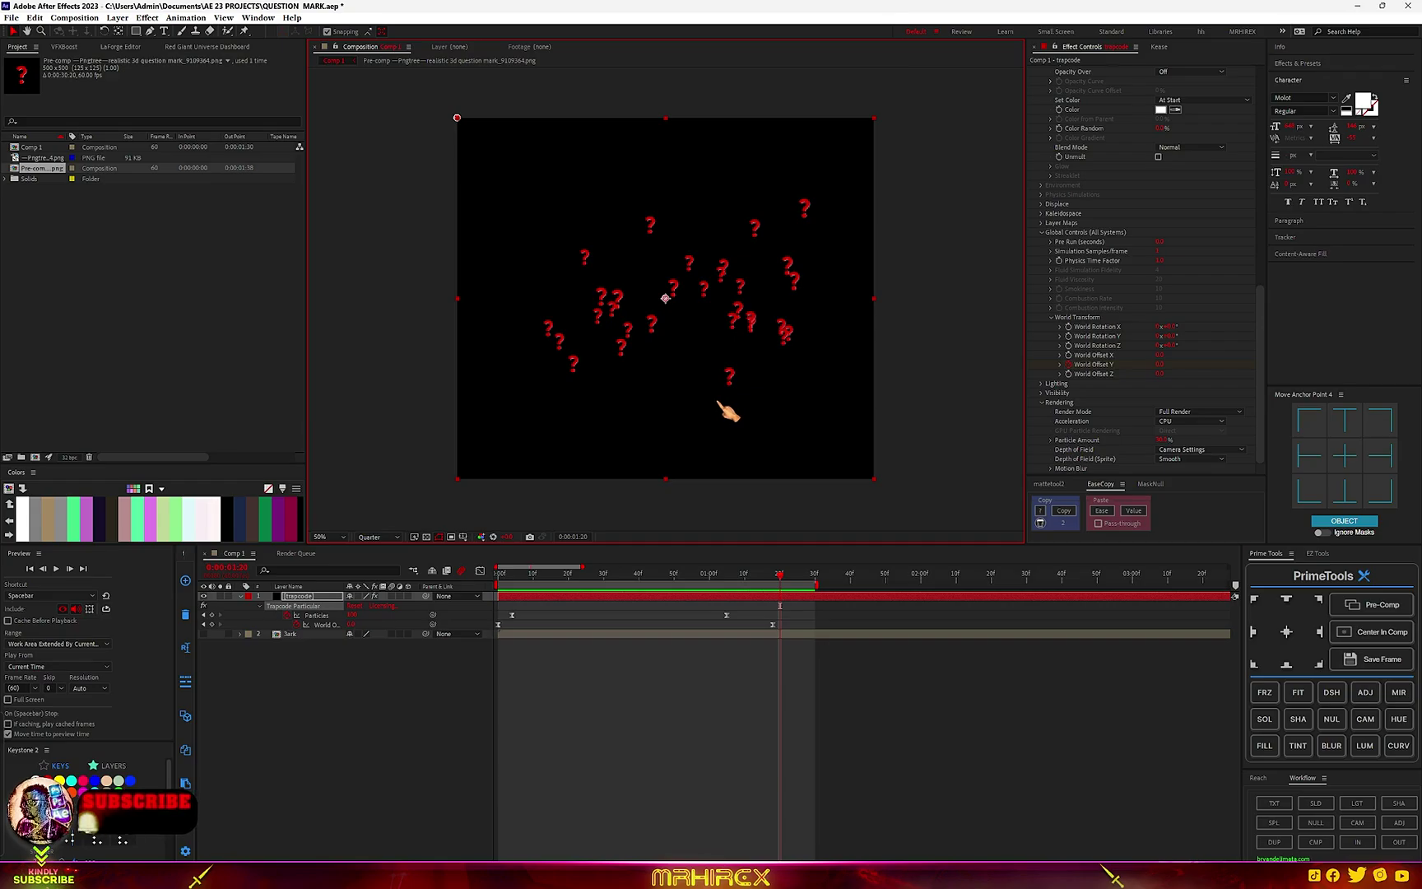
key(period)
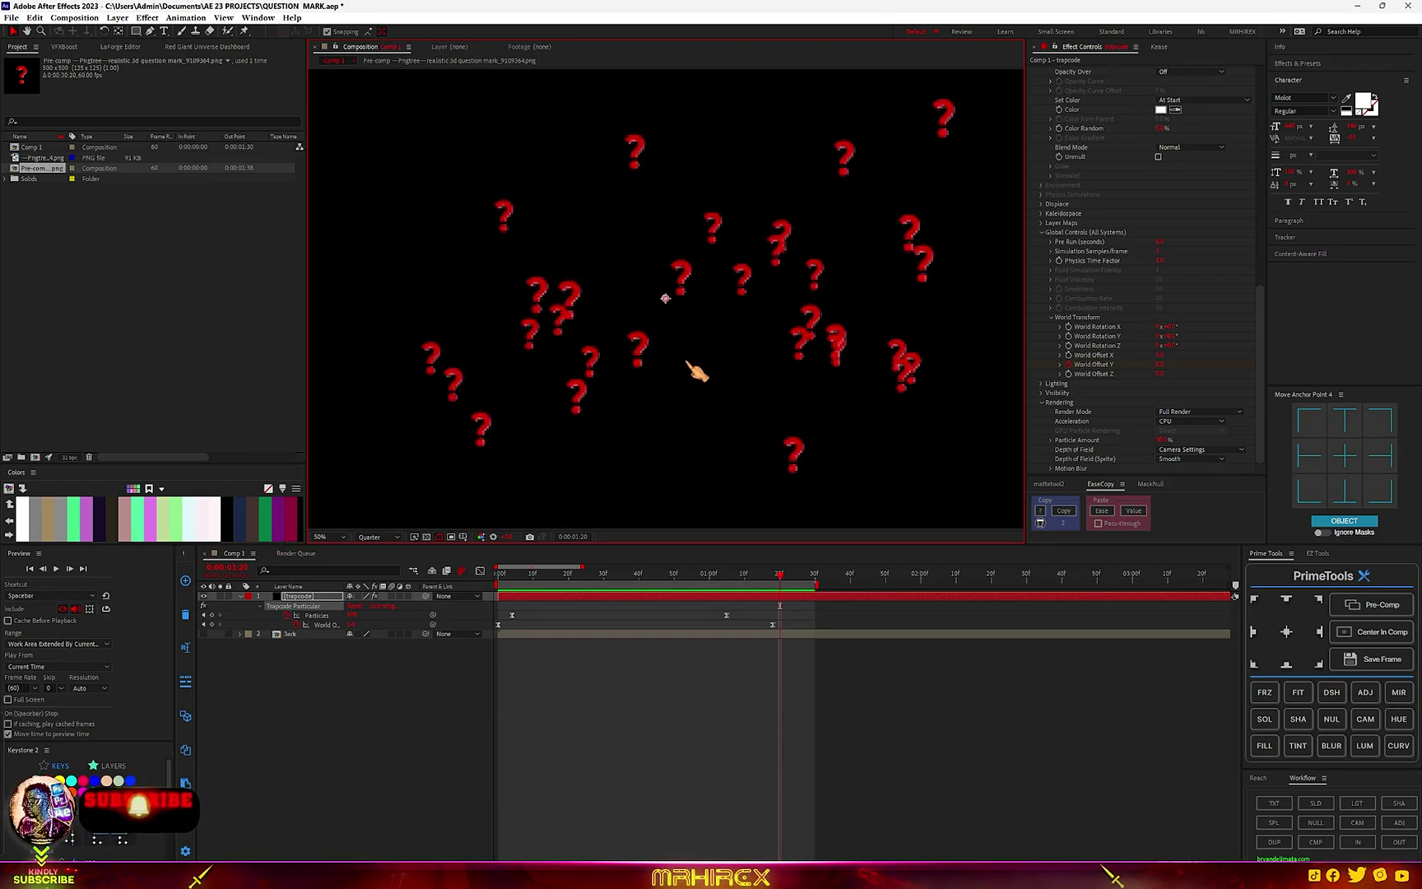
key(comma)
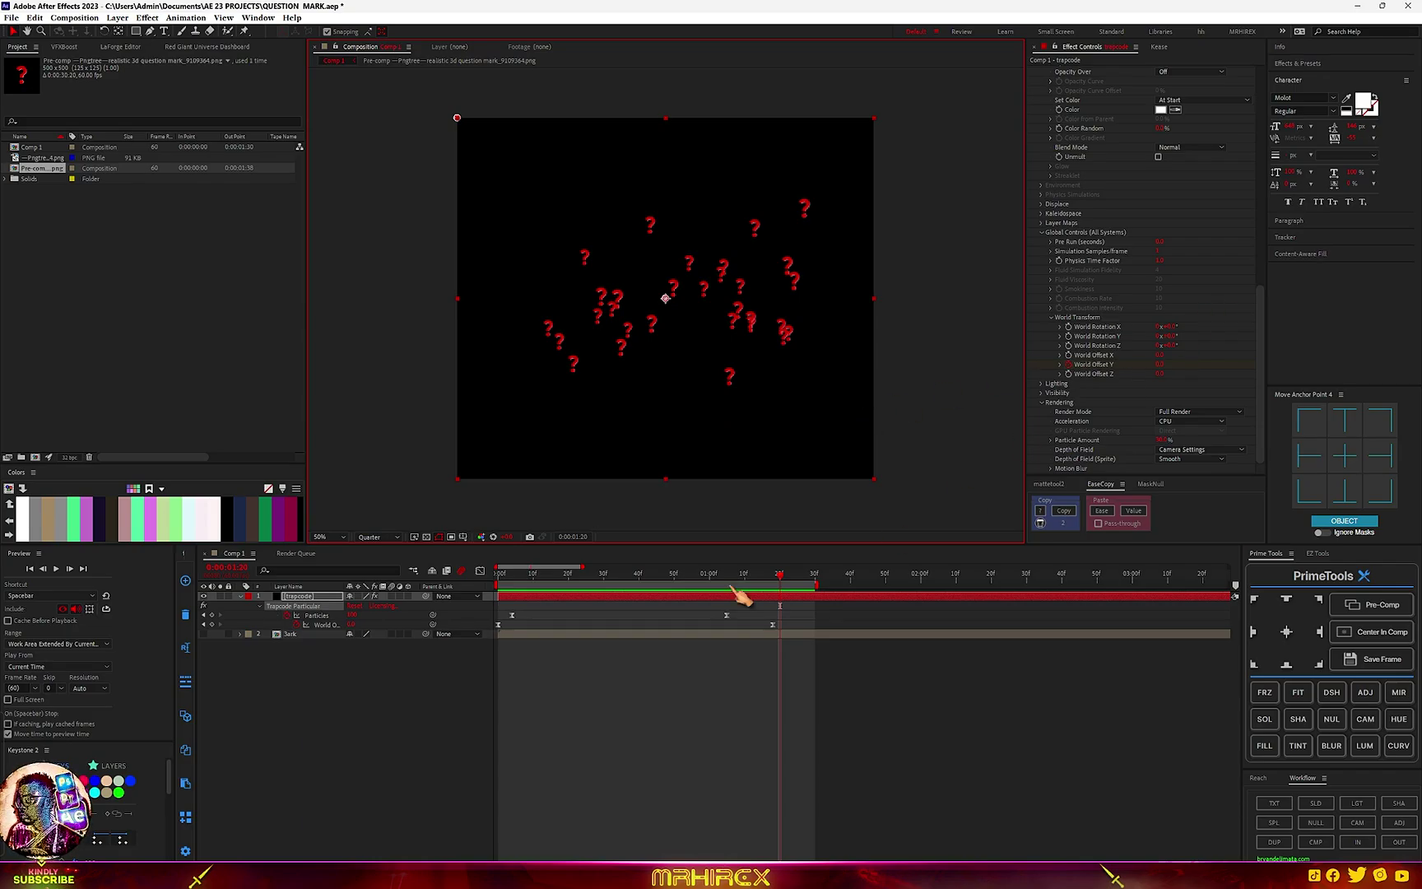
scroll(1106, 329, up, 10)
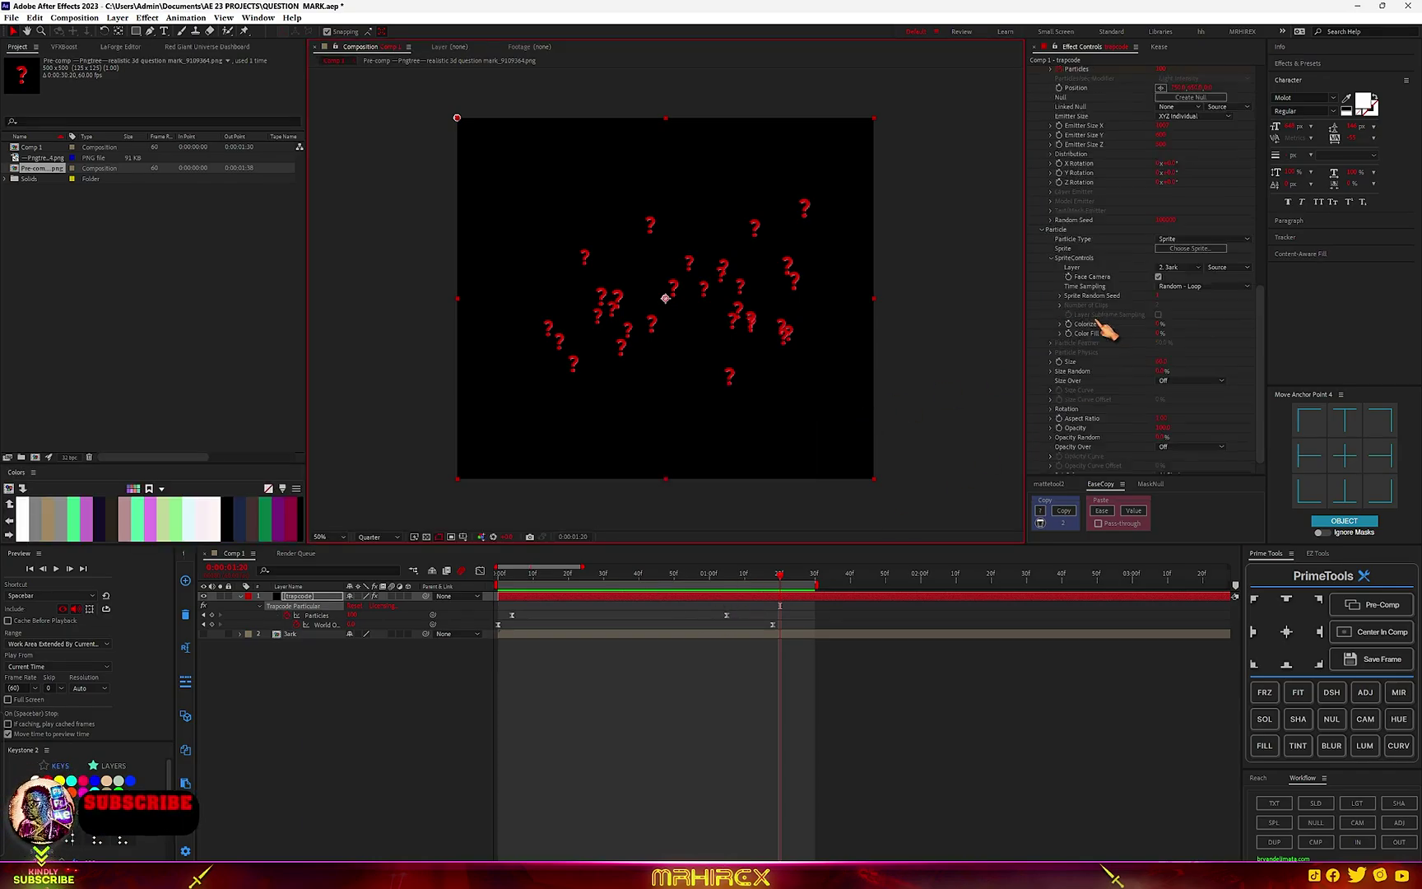
click(1185, 182)
click(1205, 194)
click(1192, 185)
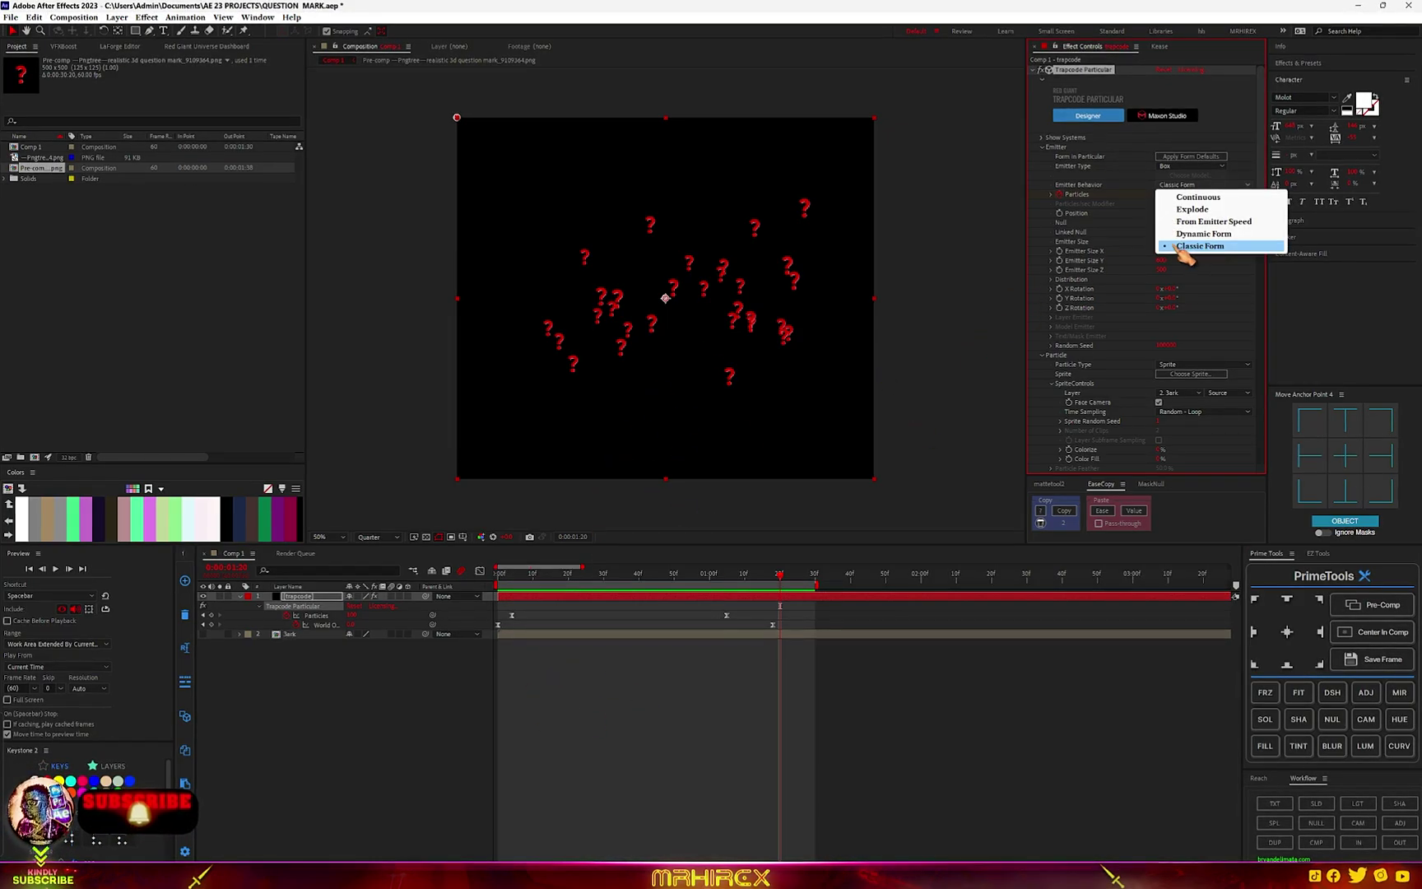
click(1110, 216)
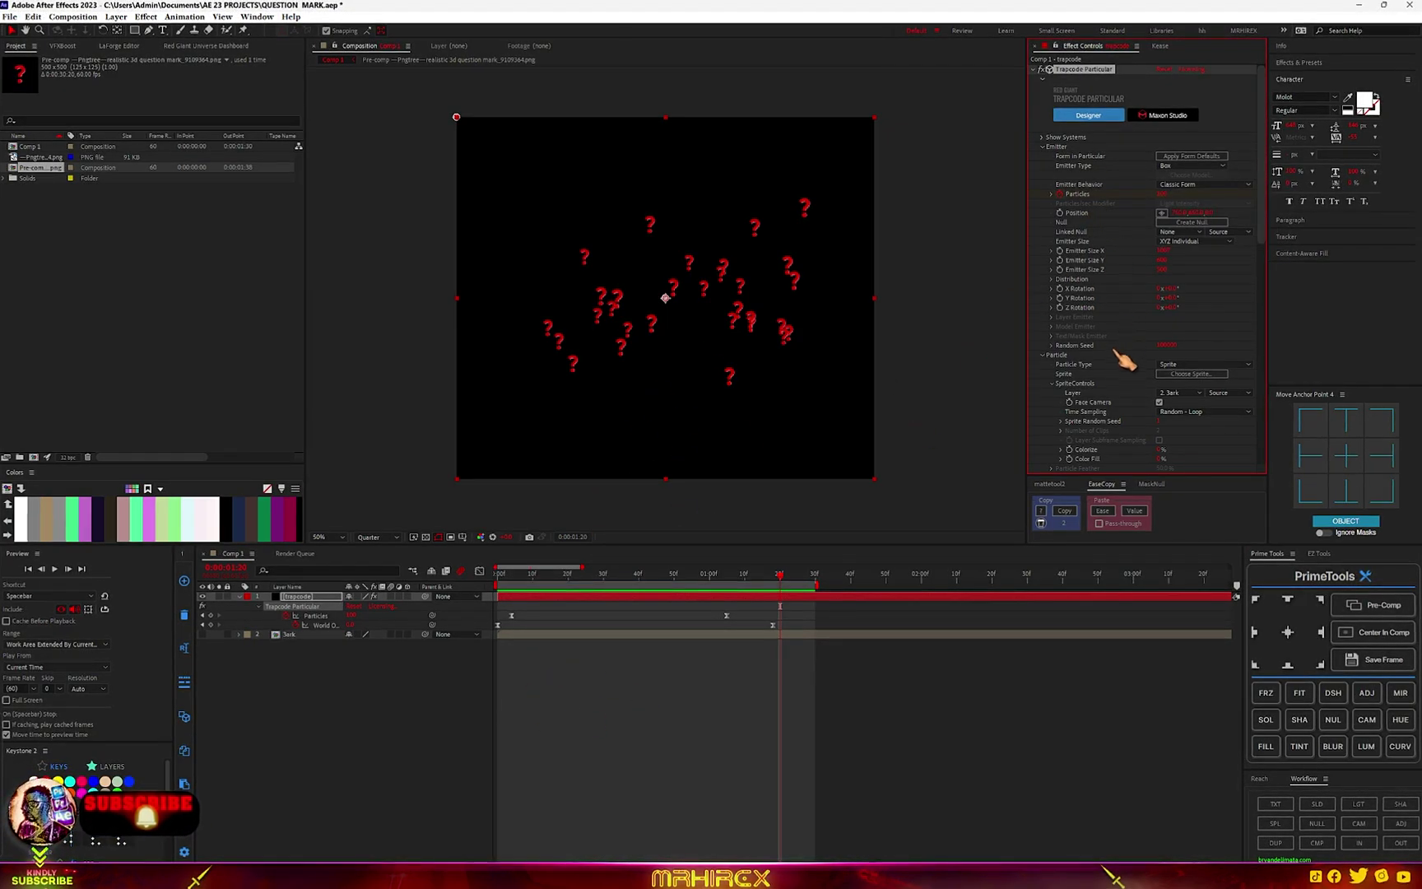
scroll(1113, 368, down, 5)
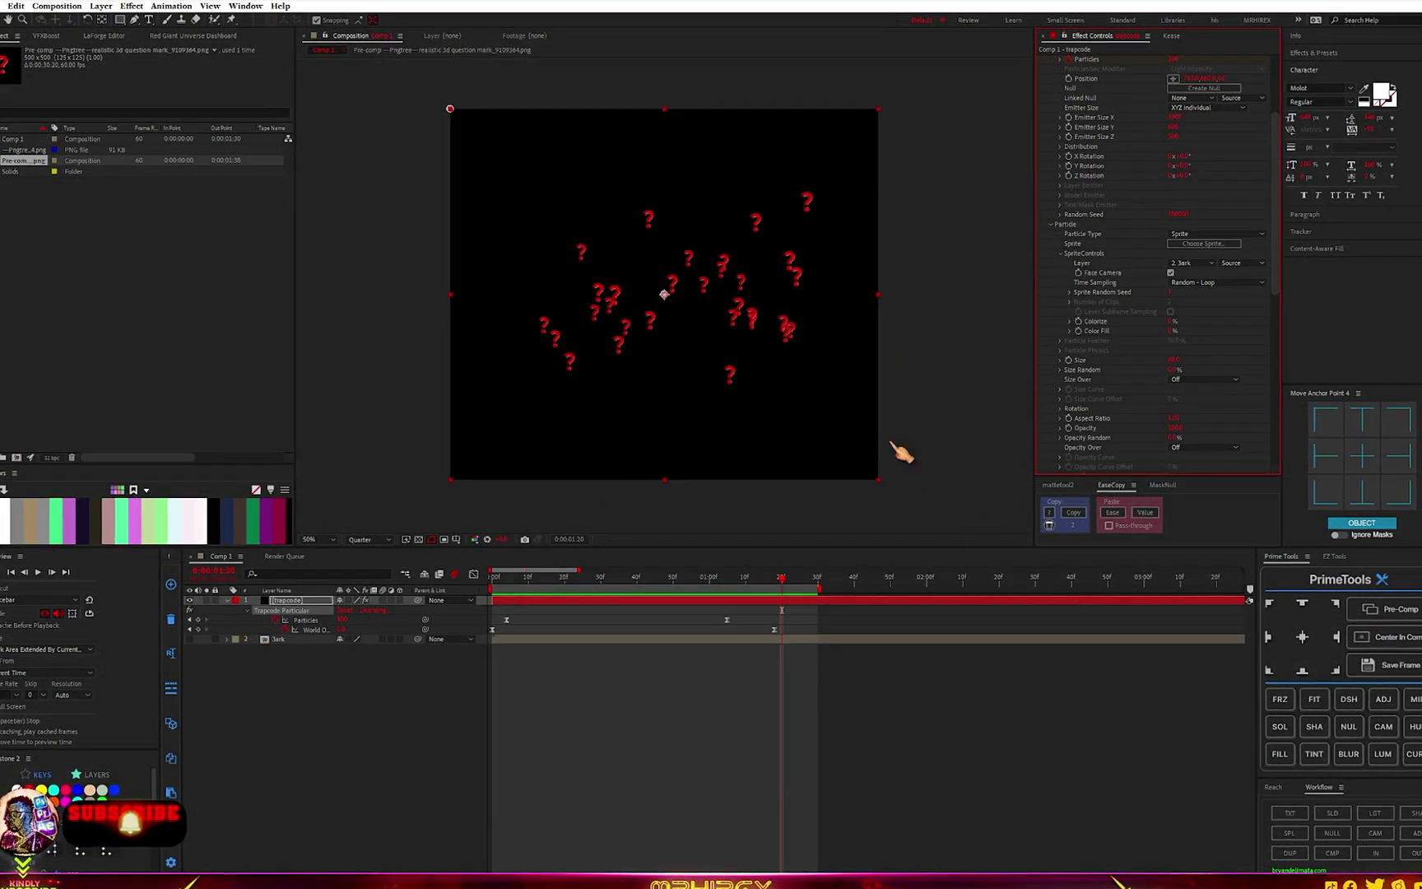
scroll(1135, 436, down, 5)
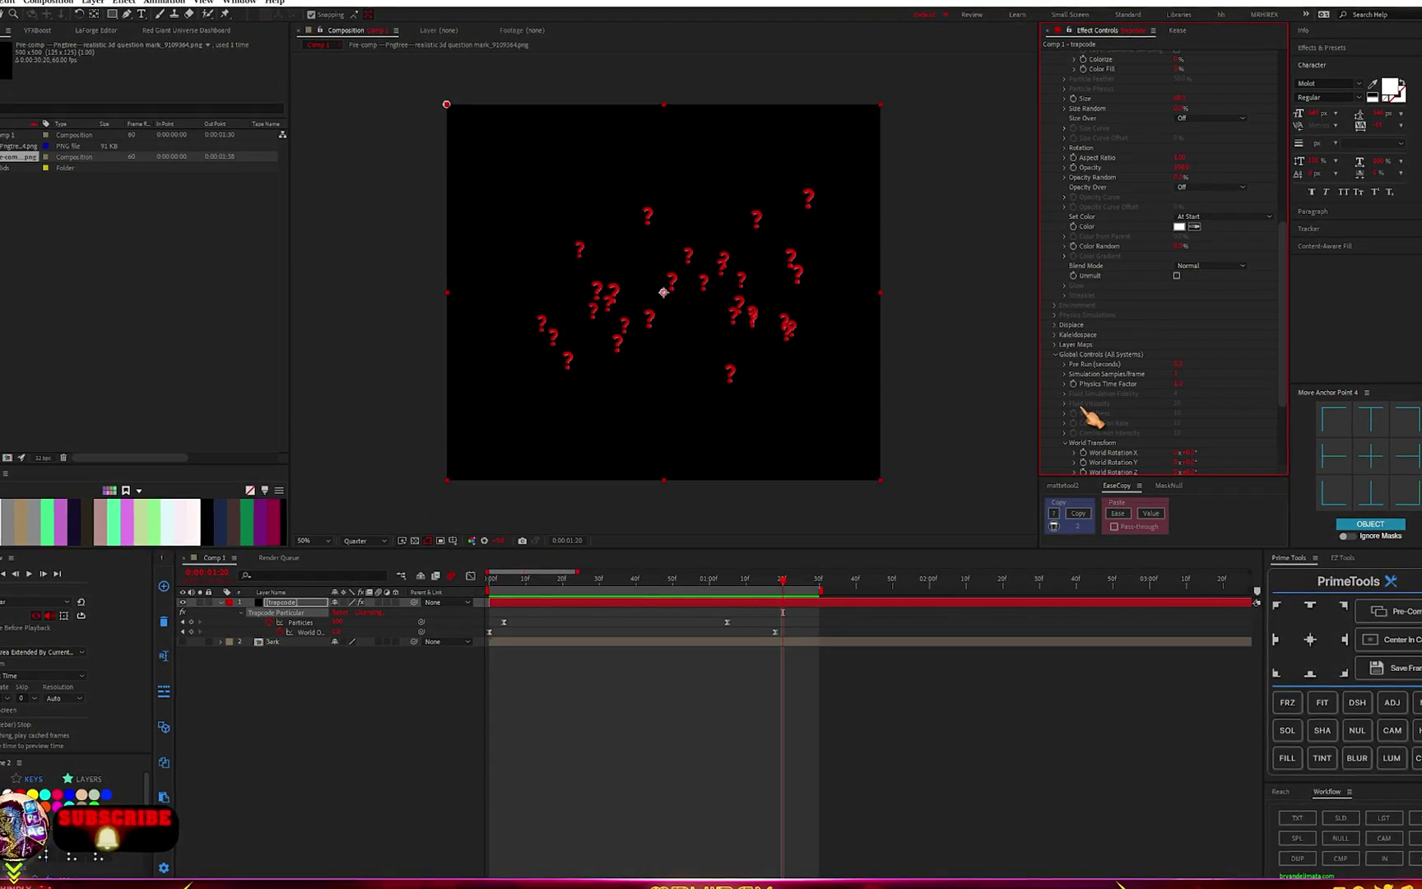
scroll(1095, 415, down, 4)
key(comma)
key(comma)
key(comma)
key(comma)
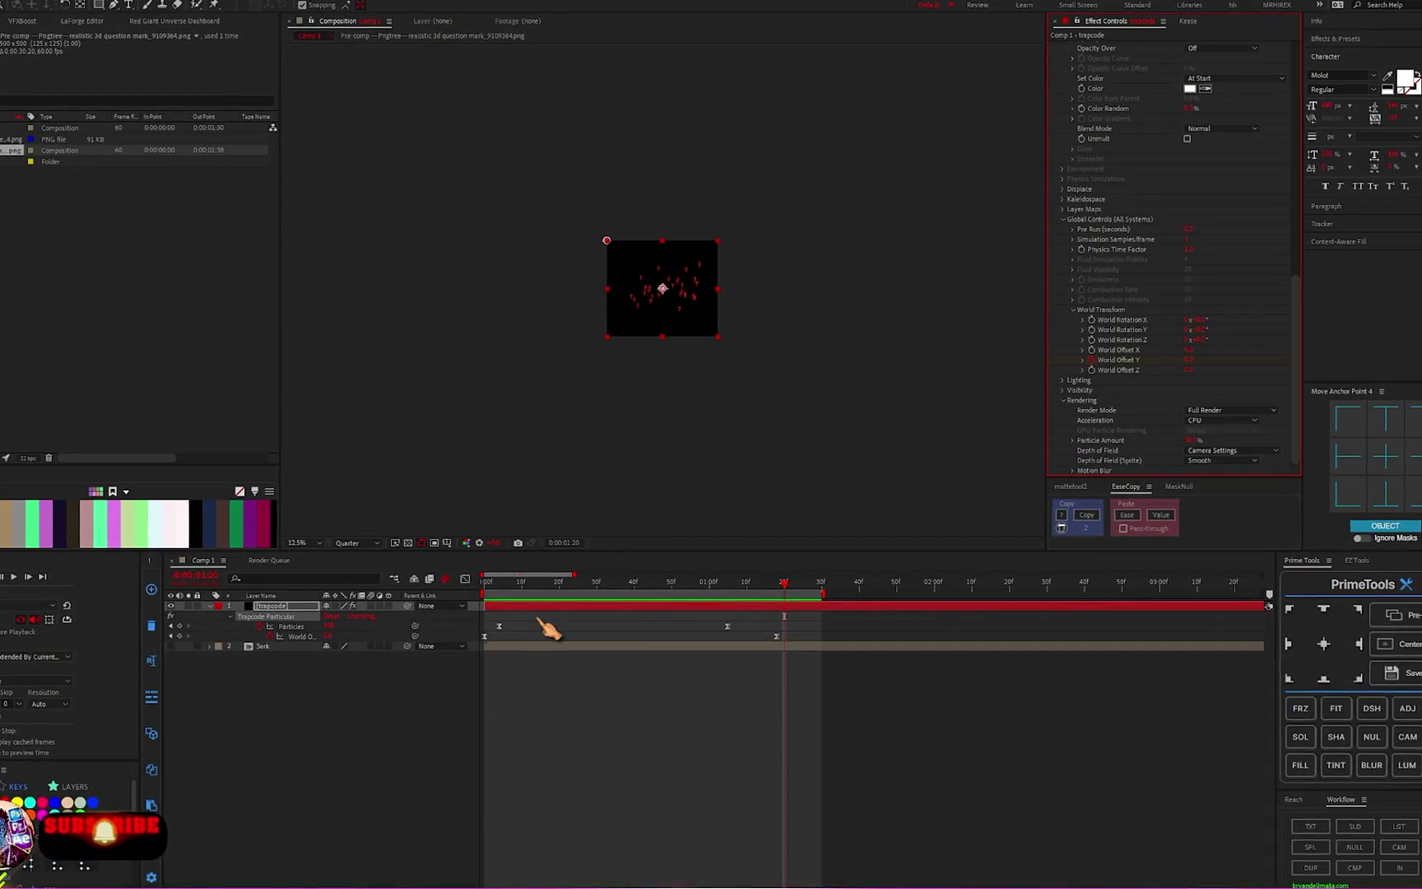
key(period)
key(period)
key(period)
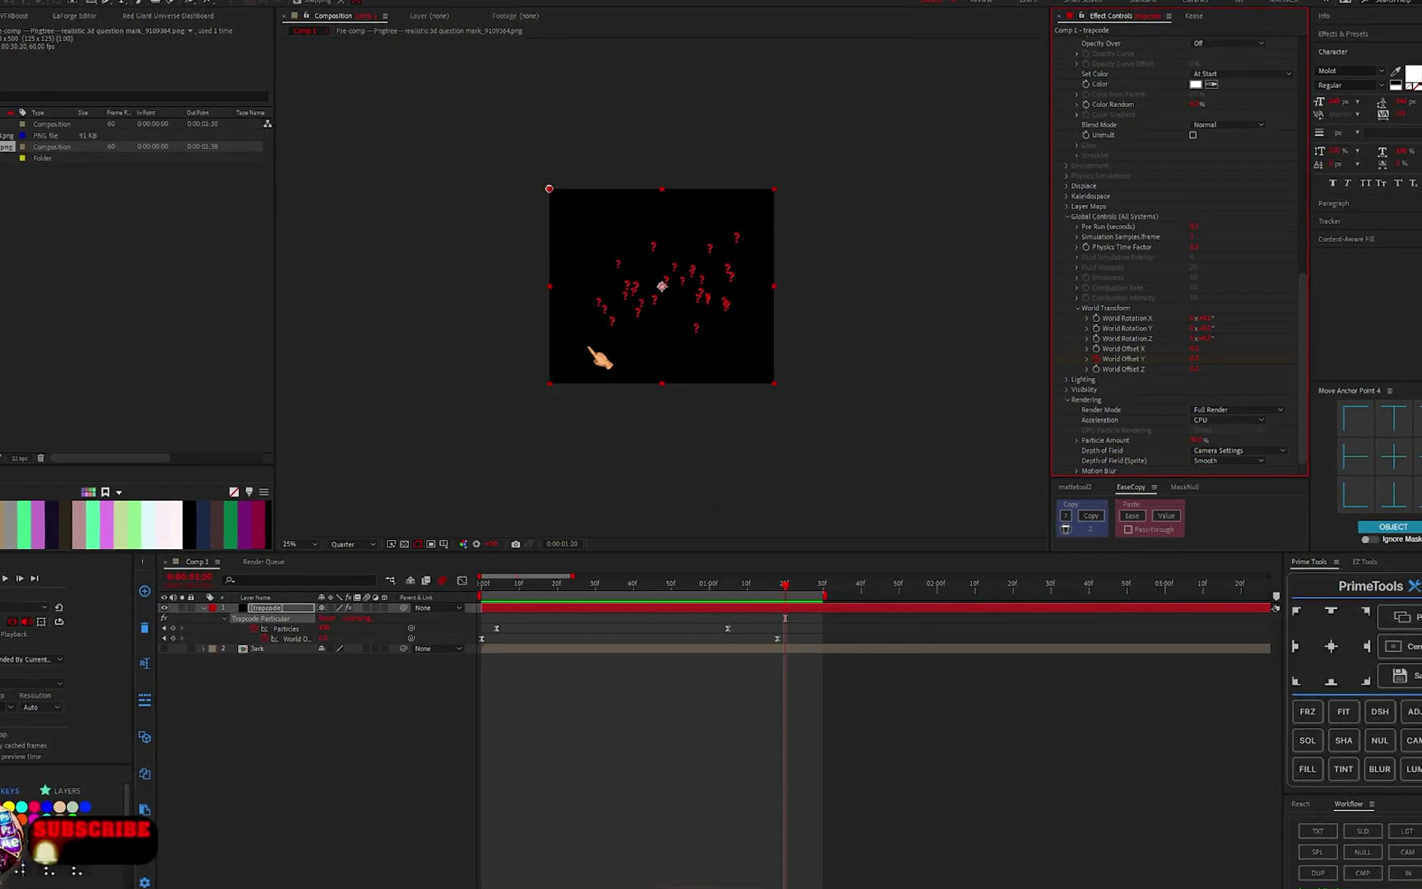
key(period)
key(period)
key(period)
key(period)
key(period)
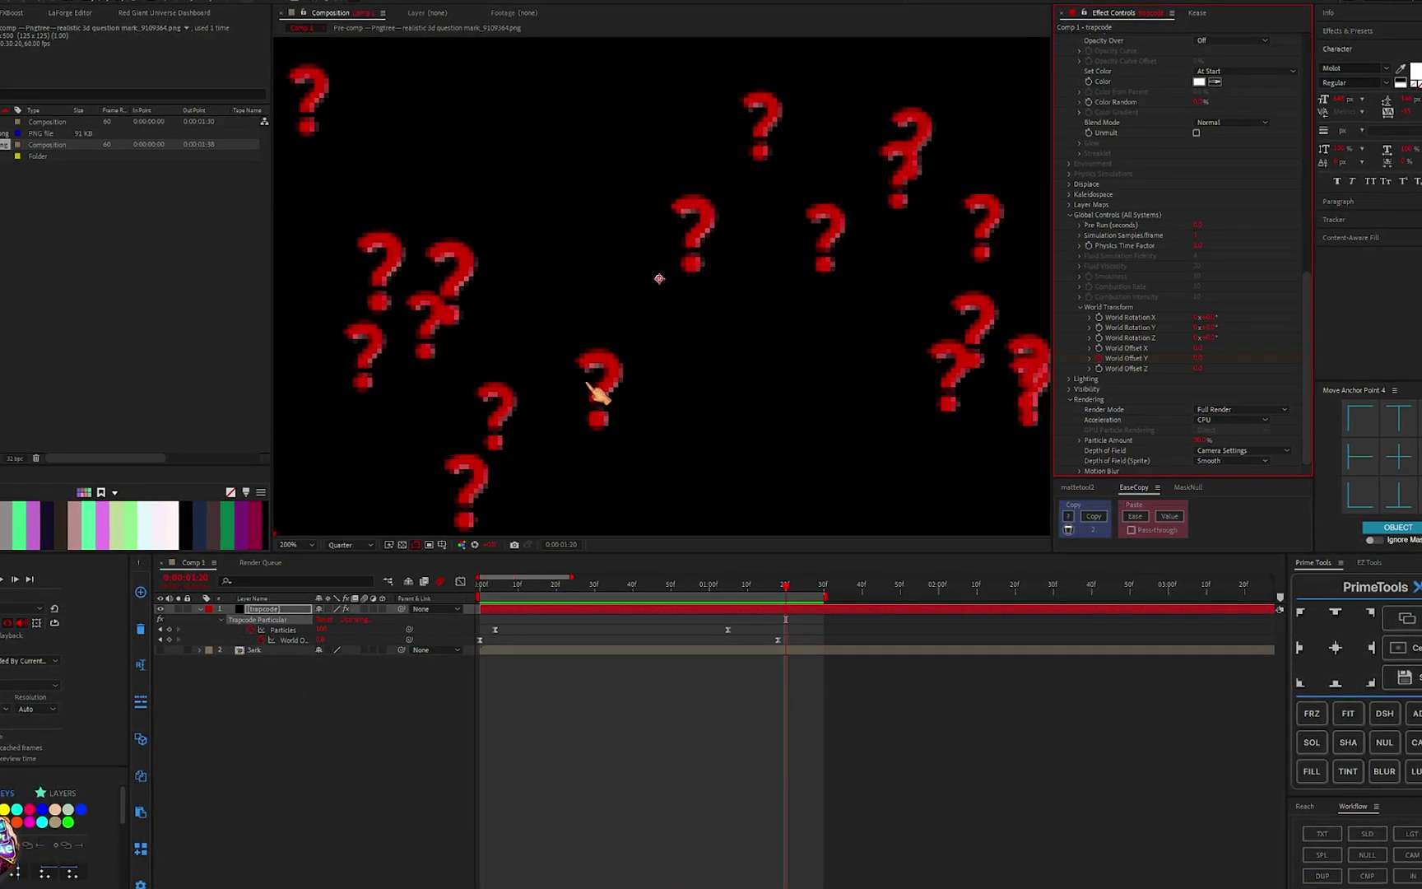
key(comma)
key(comma)
key(comma)
key(comma)
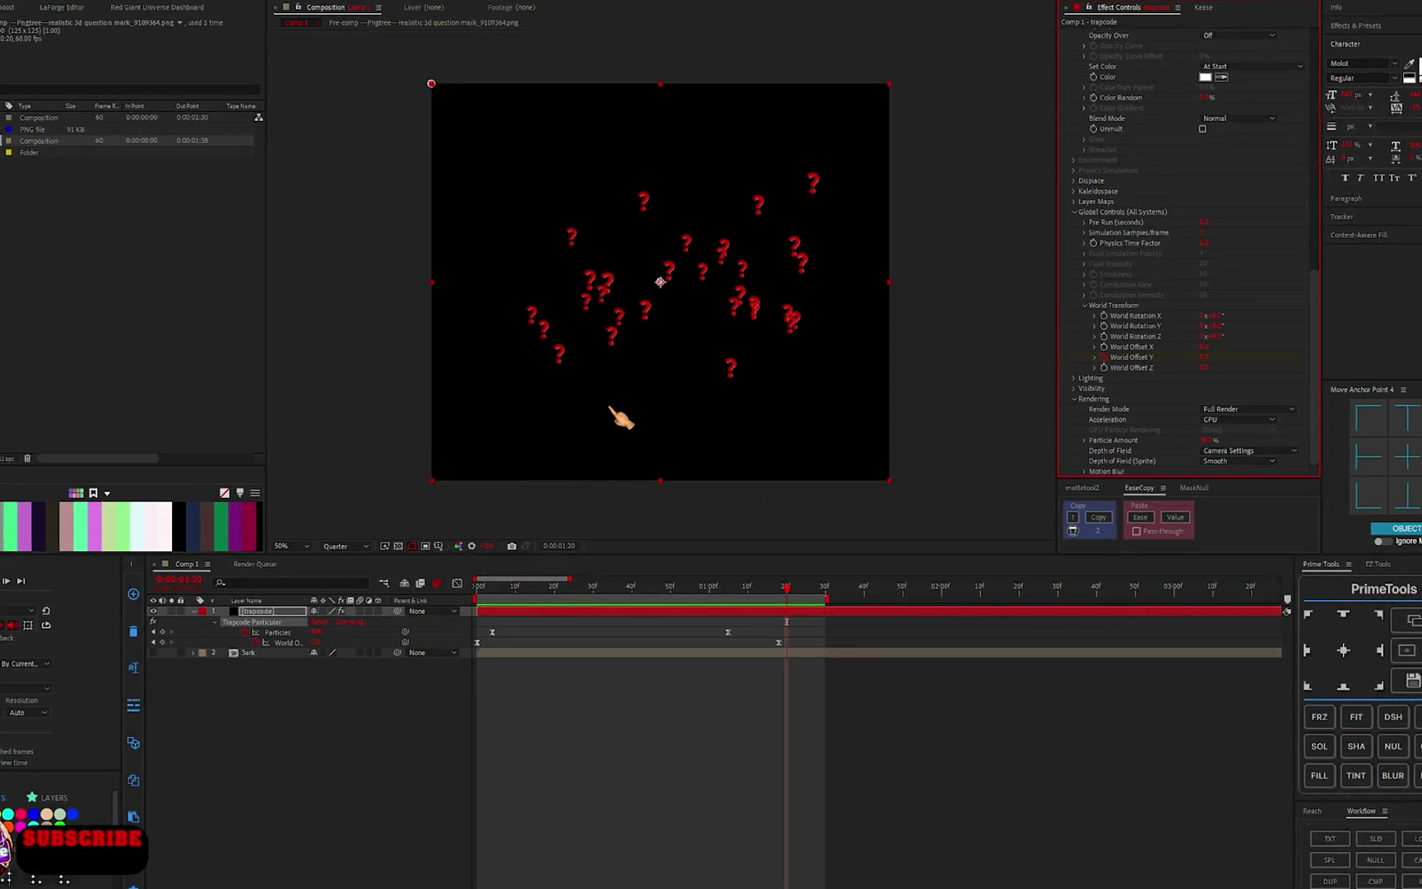
key(period)
key(period)
key(comma)
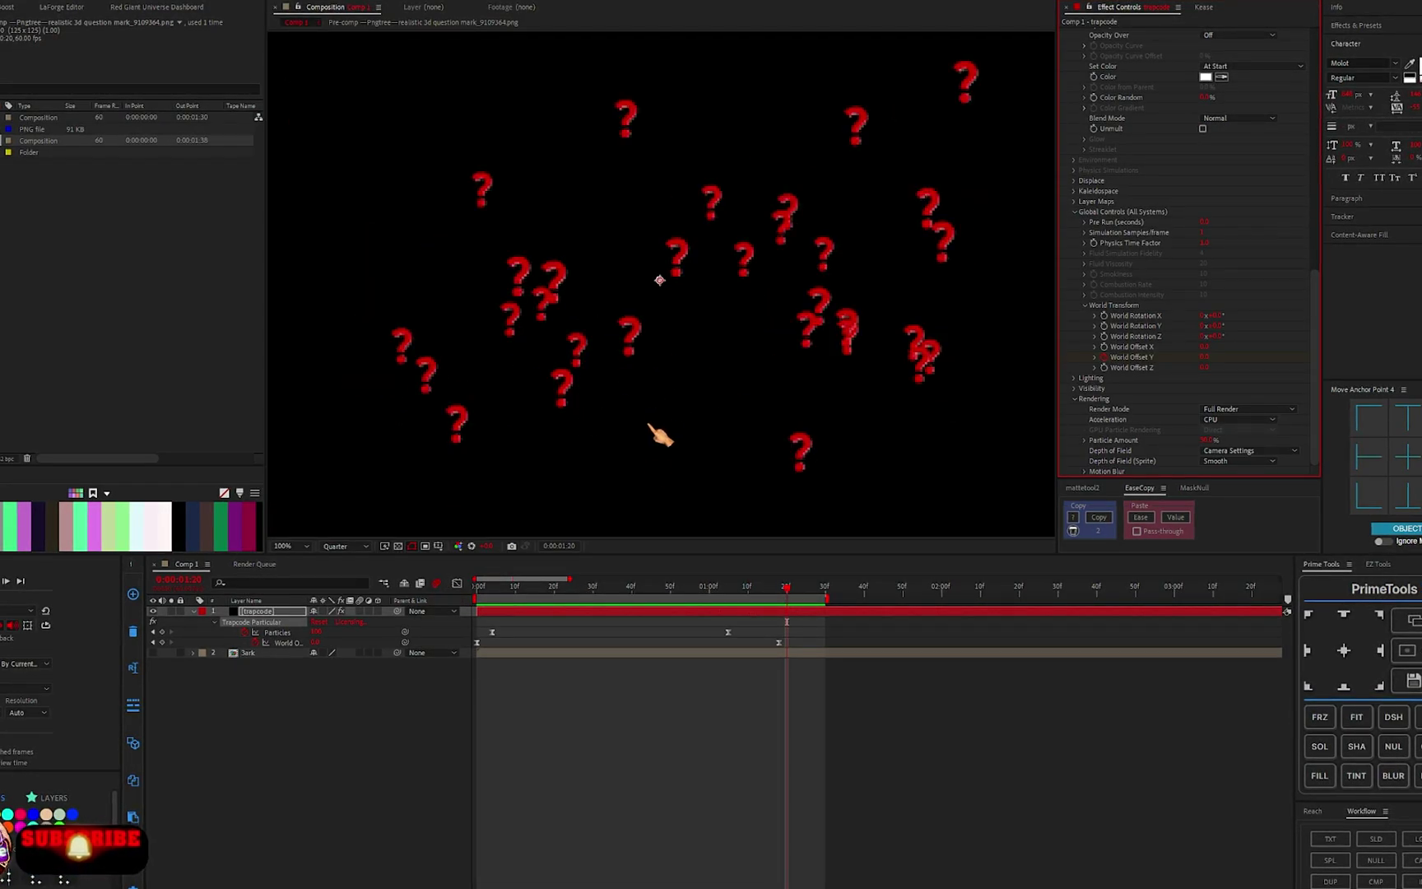